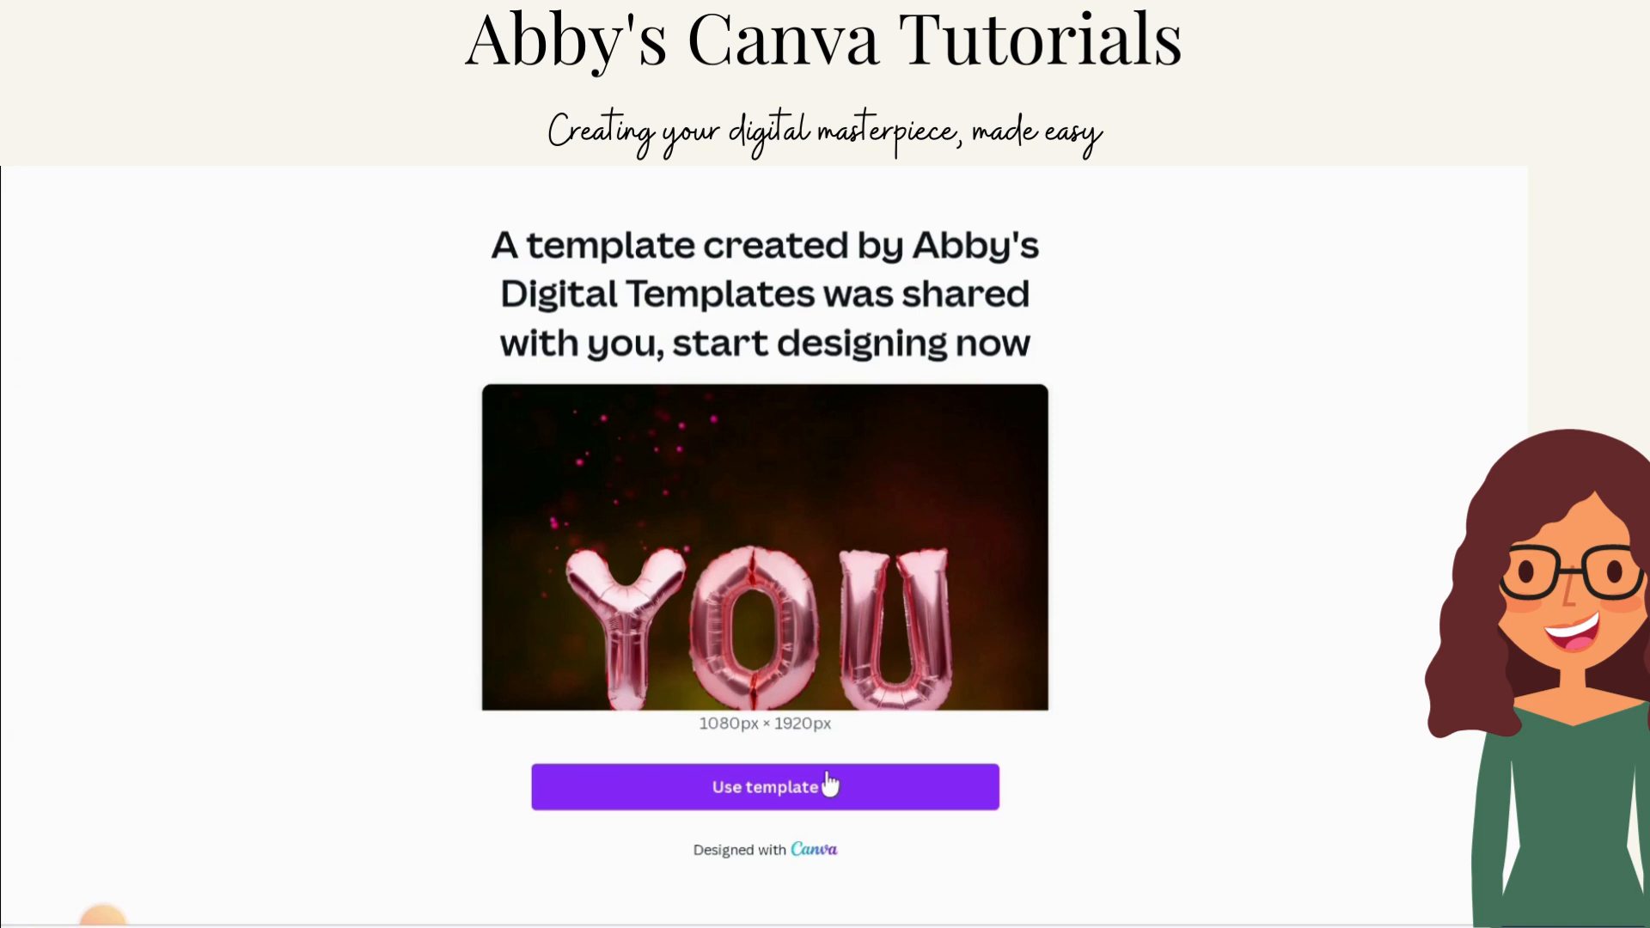
Step: Open the shared balloon invitation template as an editable copy of the design
{"action": "left_click", "coordinate": [828, 784]}
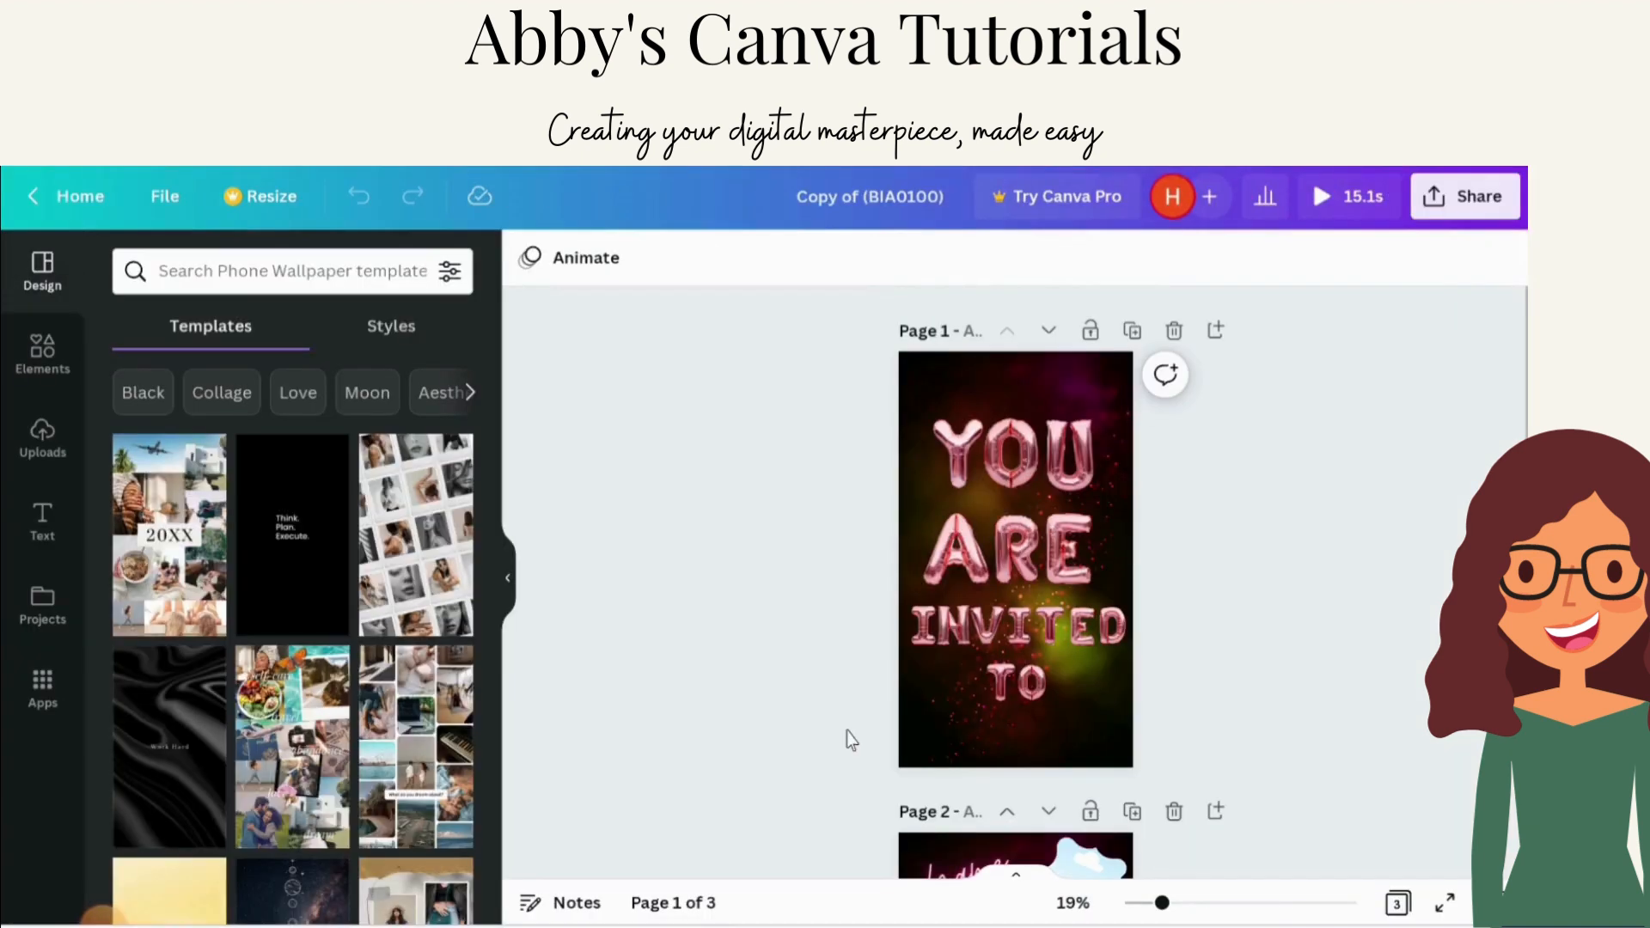
{"action": "left_click", "coordinate": [510, 579]}
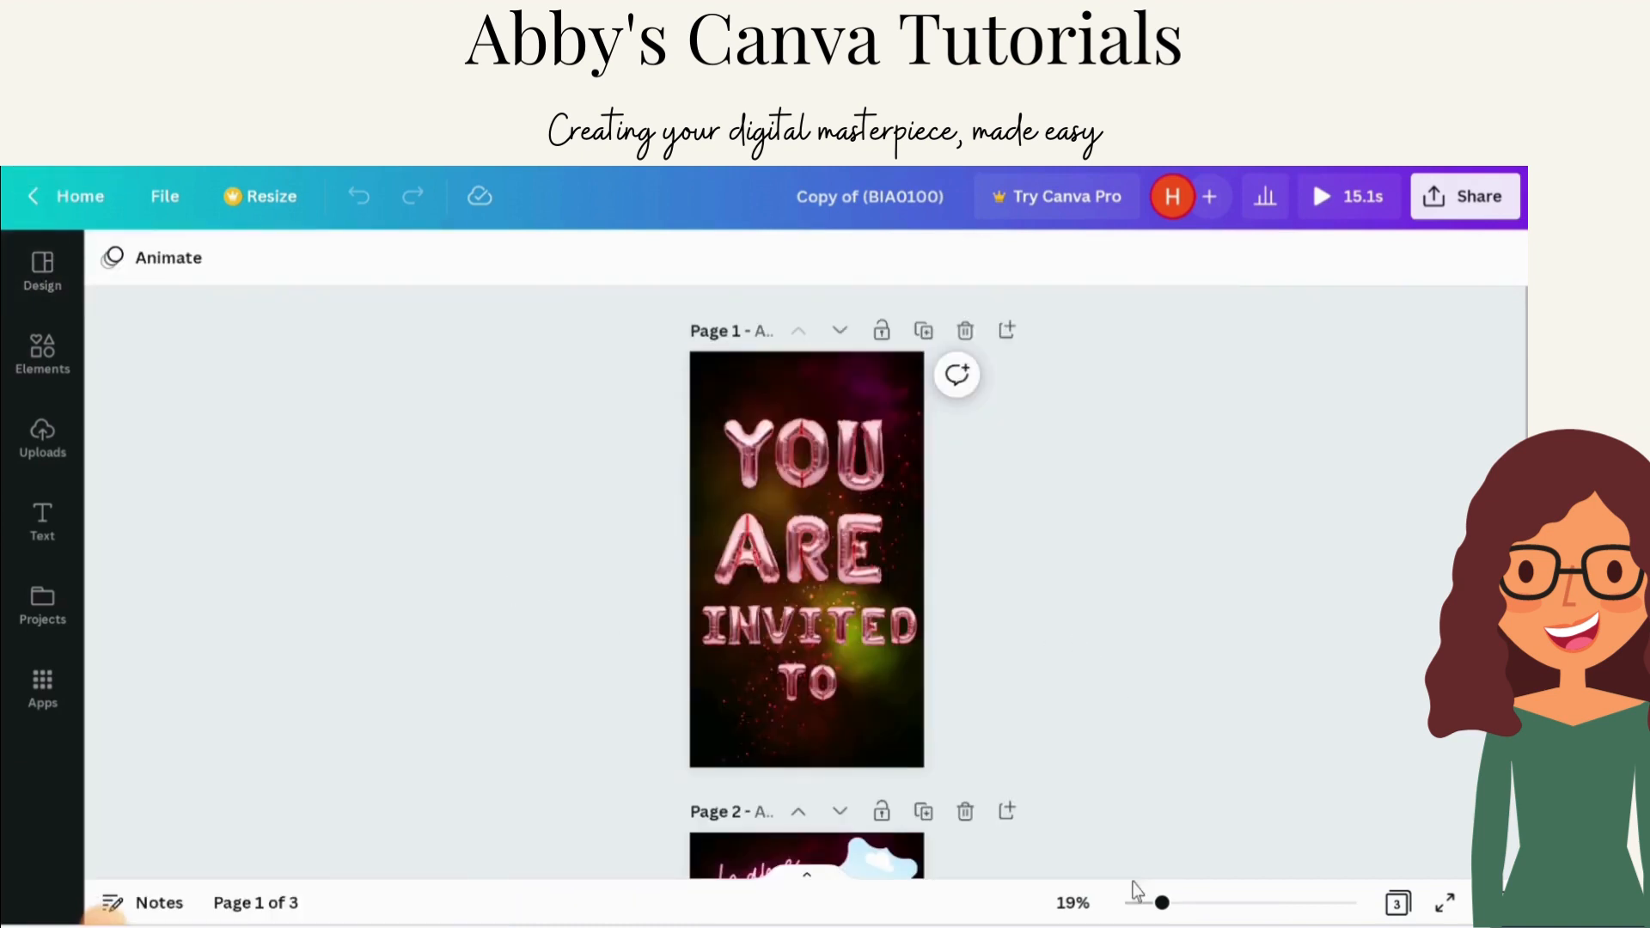
{"action": "left_click_drag", "start_coordinate": [1161, 903], "coordinate": [1181, 903]}
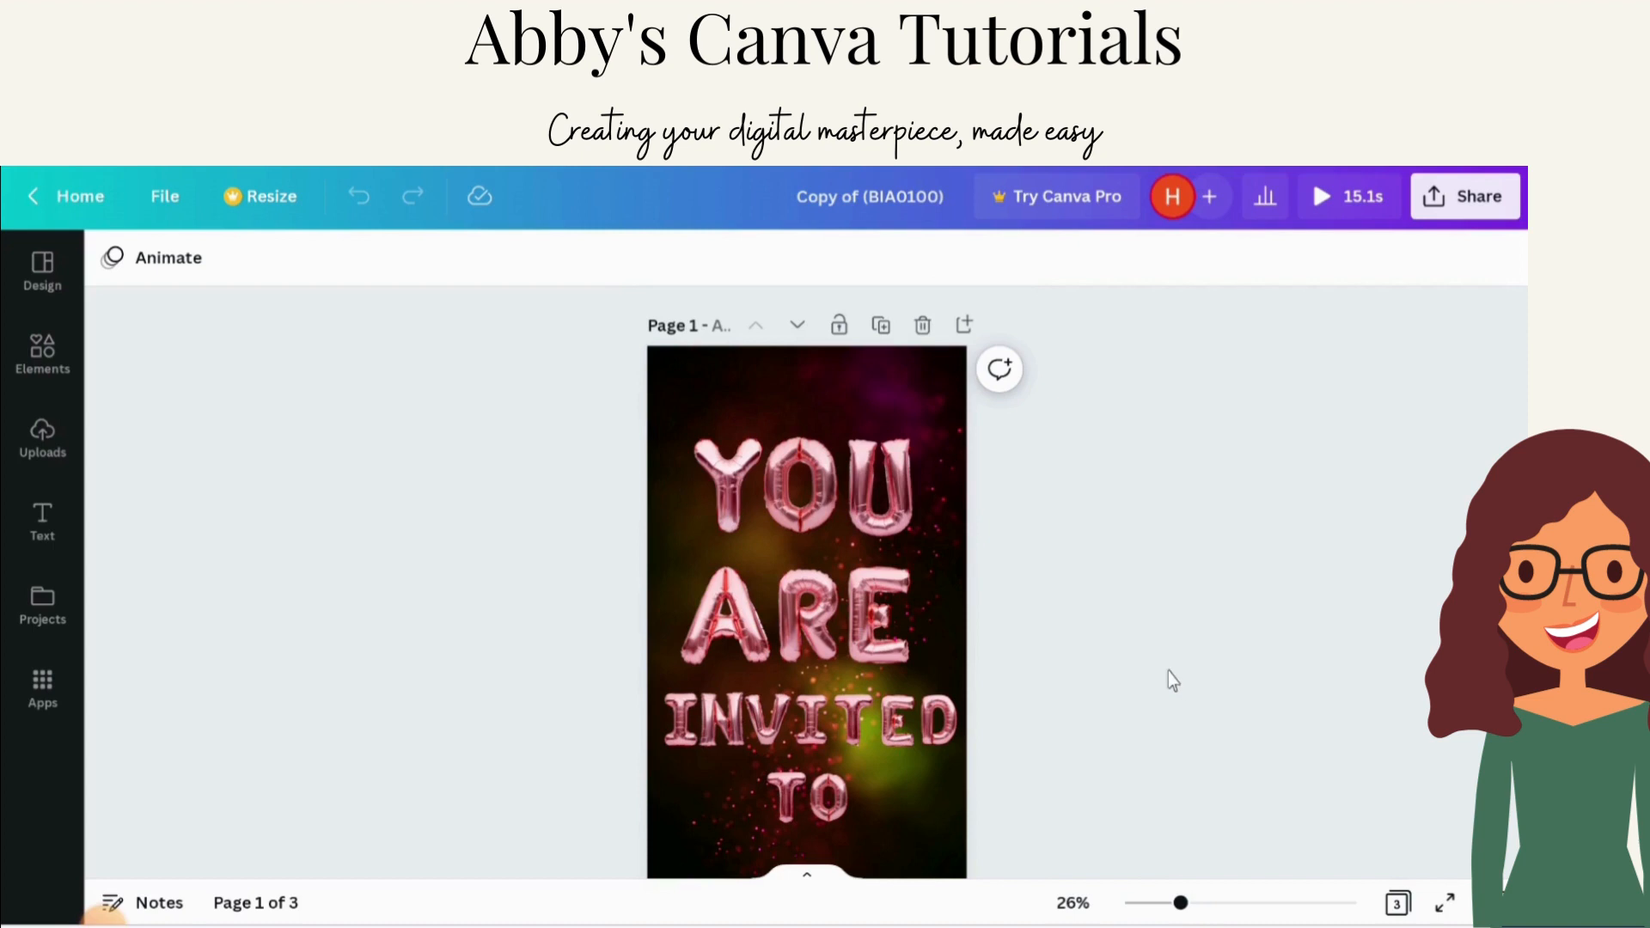
Step: Scroll through all three pages of the template to review their contents
{"action": "scroll", "coordinate": [1168, 682], "scroll_direction": "down", "scroll_amount": 1}
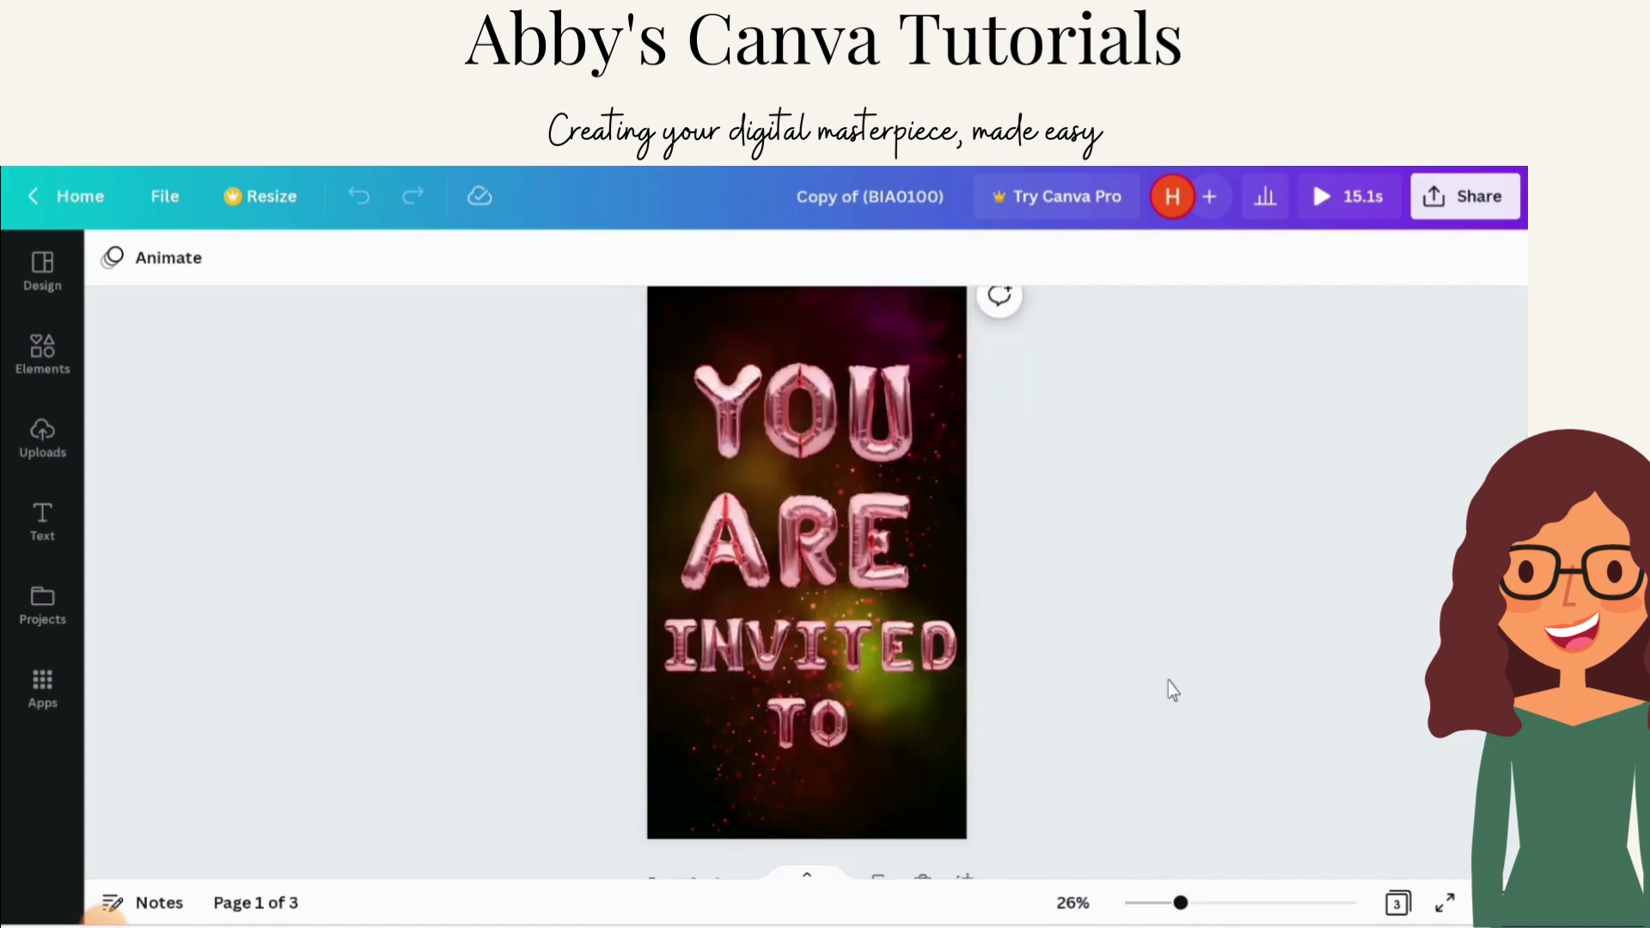
{"action": "scroll", "coordinate": [1168, 683], "scroll_direction": "down", "scroll_amount": 5}
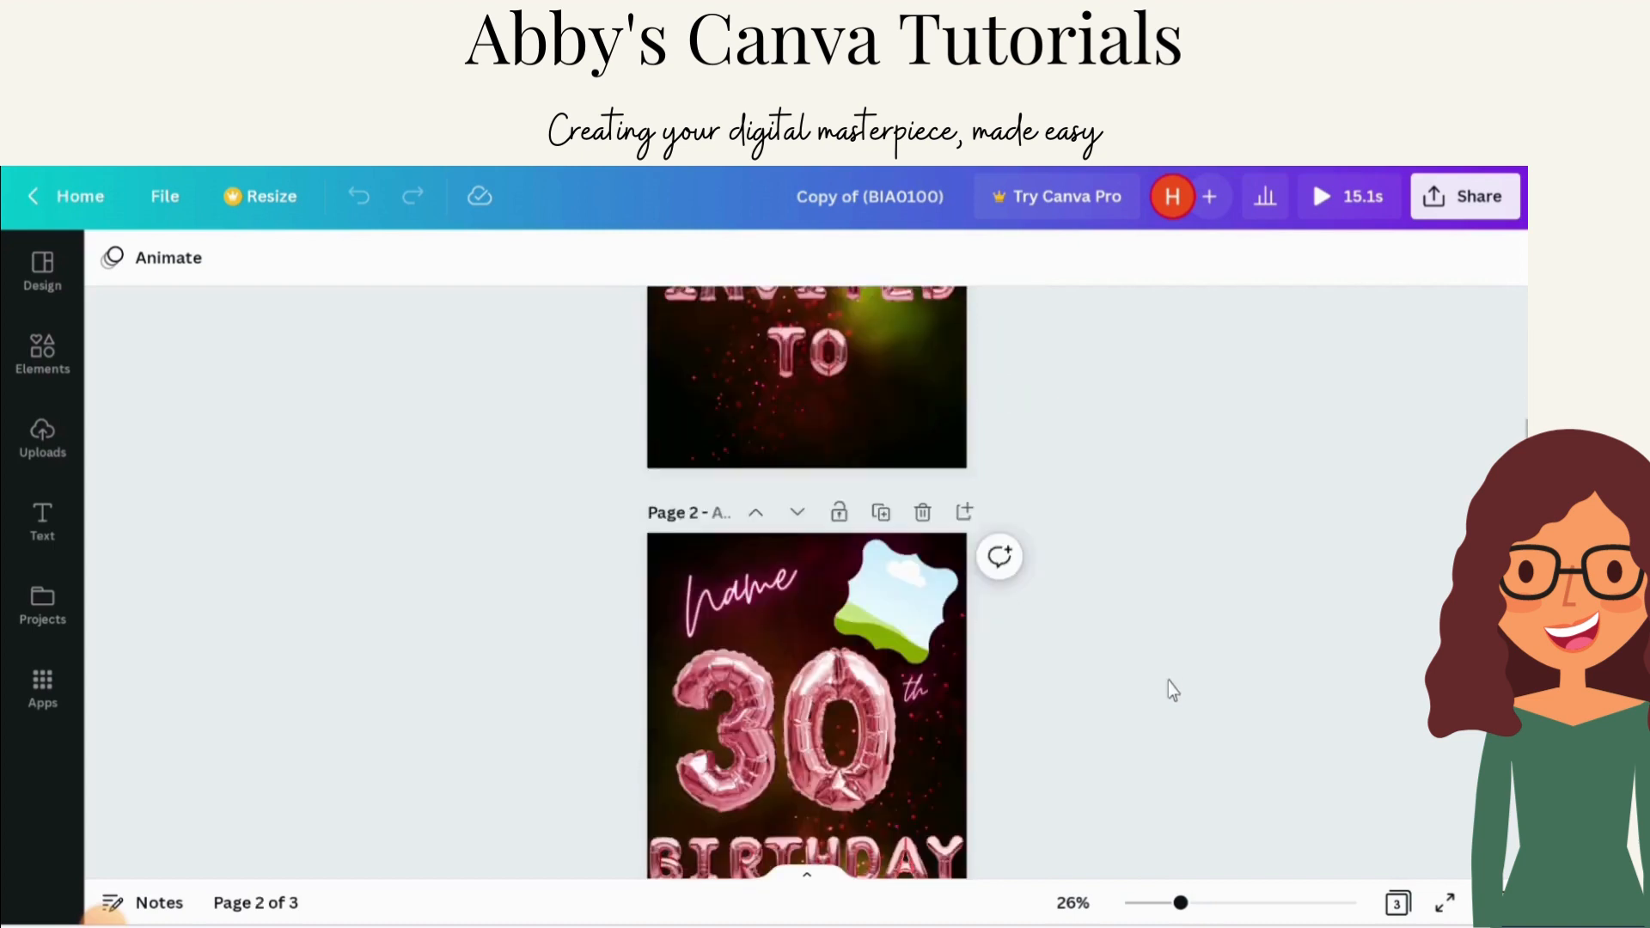
{"action": "scroll", "coordinate": [1168, 683], "scroll_direction": "down", "scroll_amount": 7}
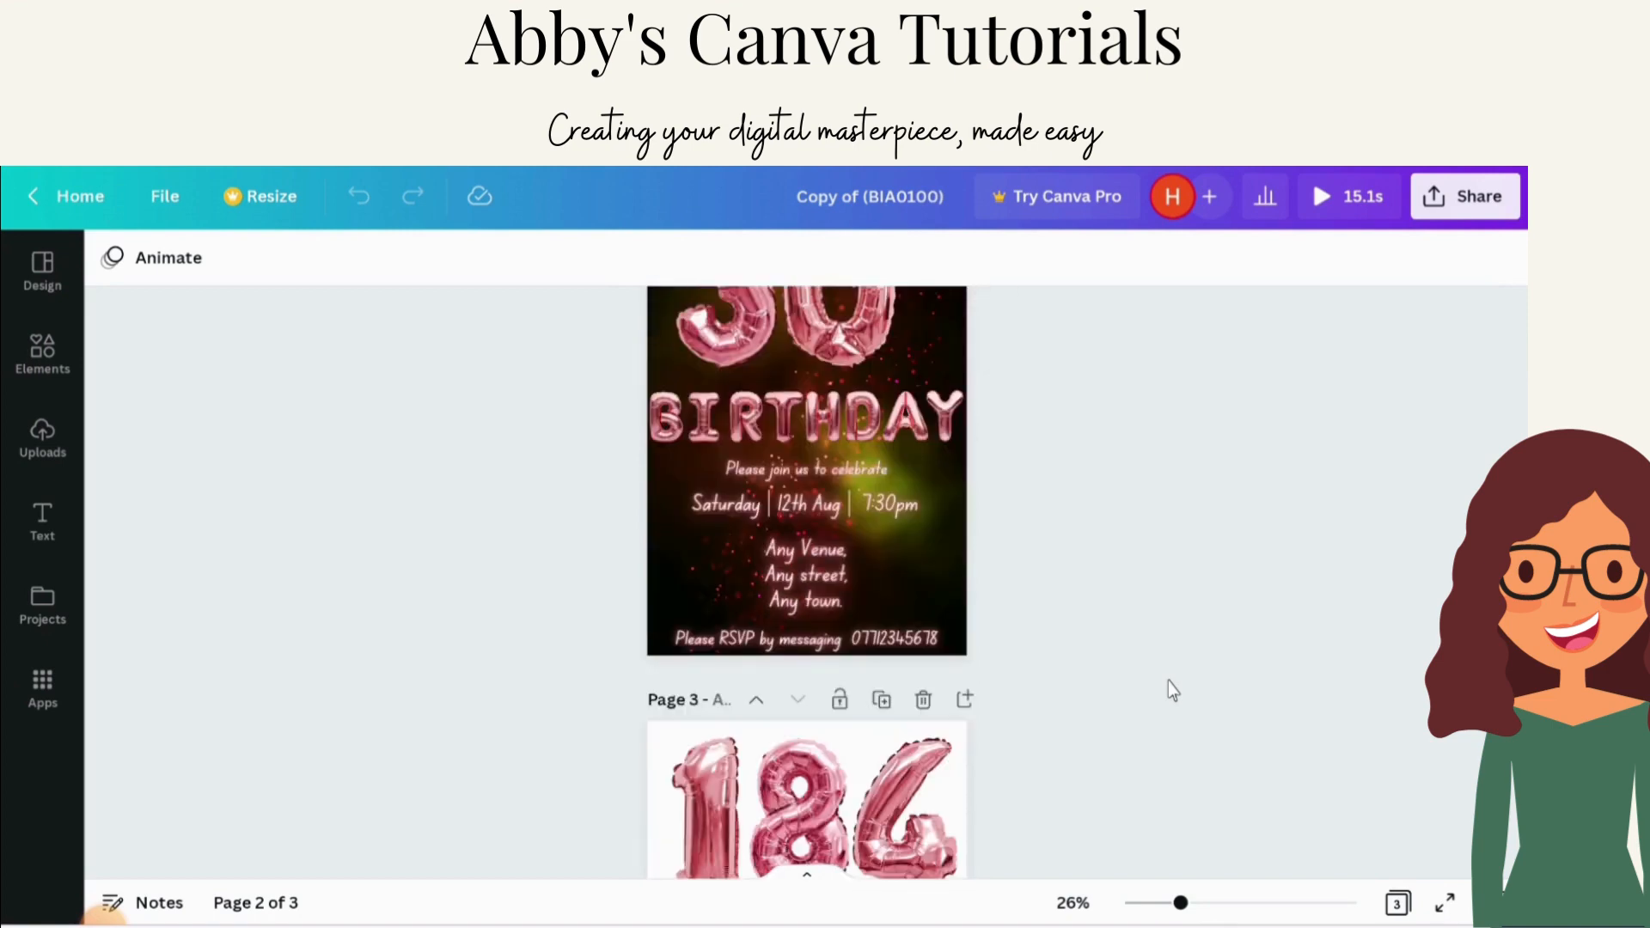
{"action": "scroll", "coordinate": [1168, 682], "scroll_direction": "down", "scroll_amount": 3}
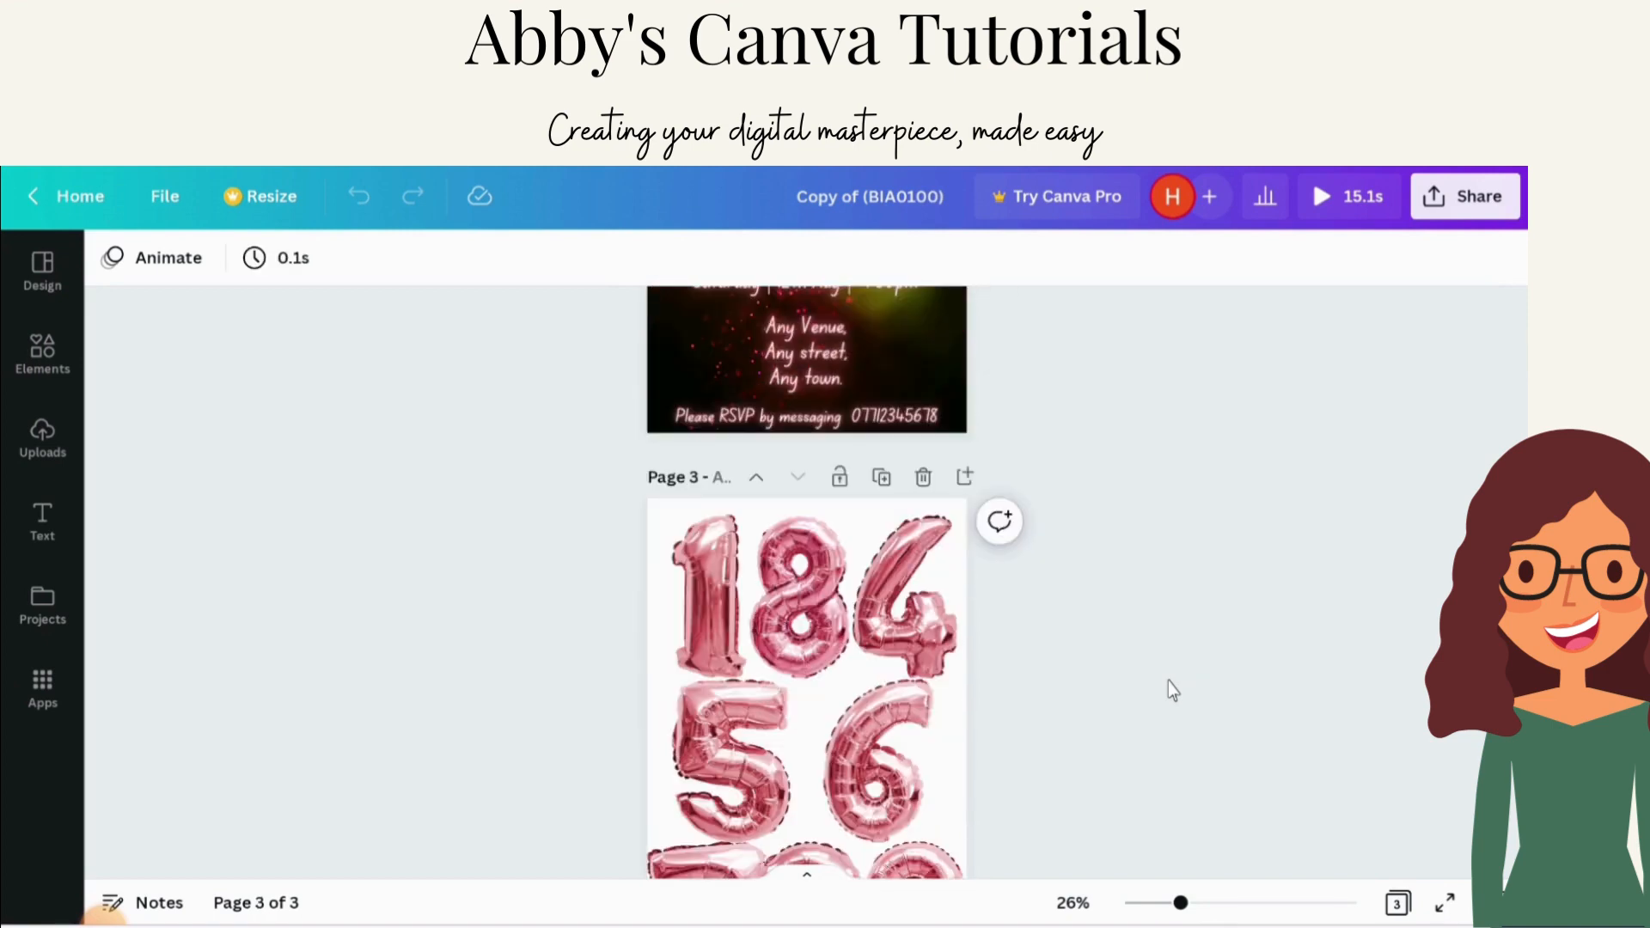
{"action": "scroll", "coordinate": [1168, 683], "scroll_direction": "down", "scroll_amount": 4}
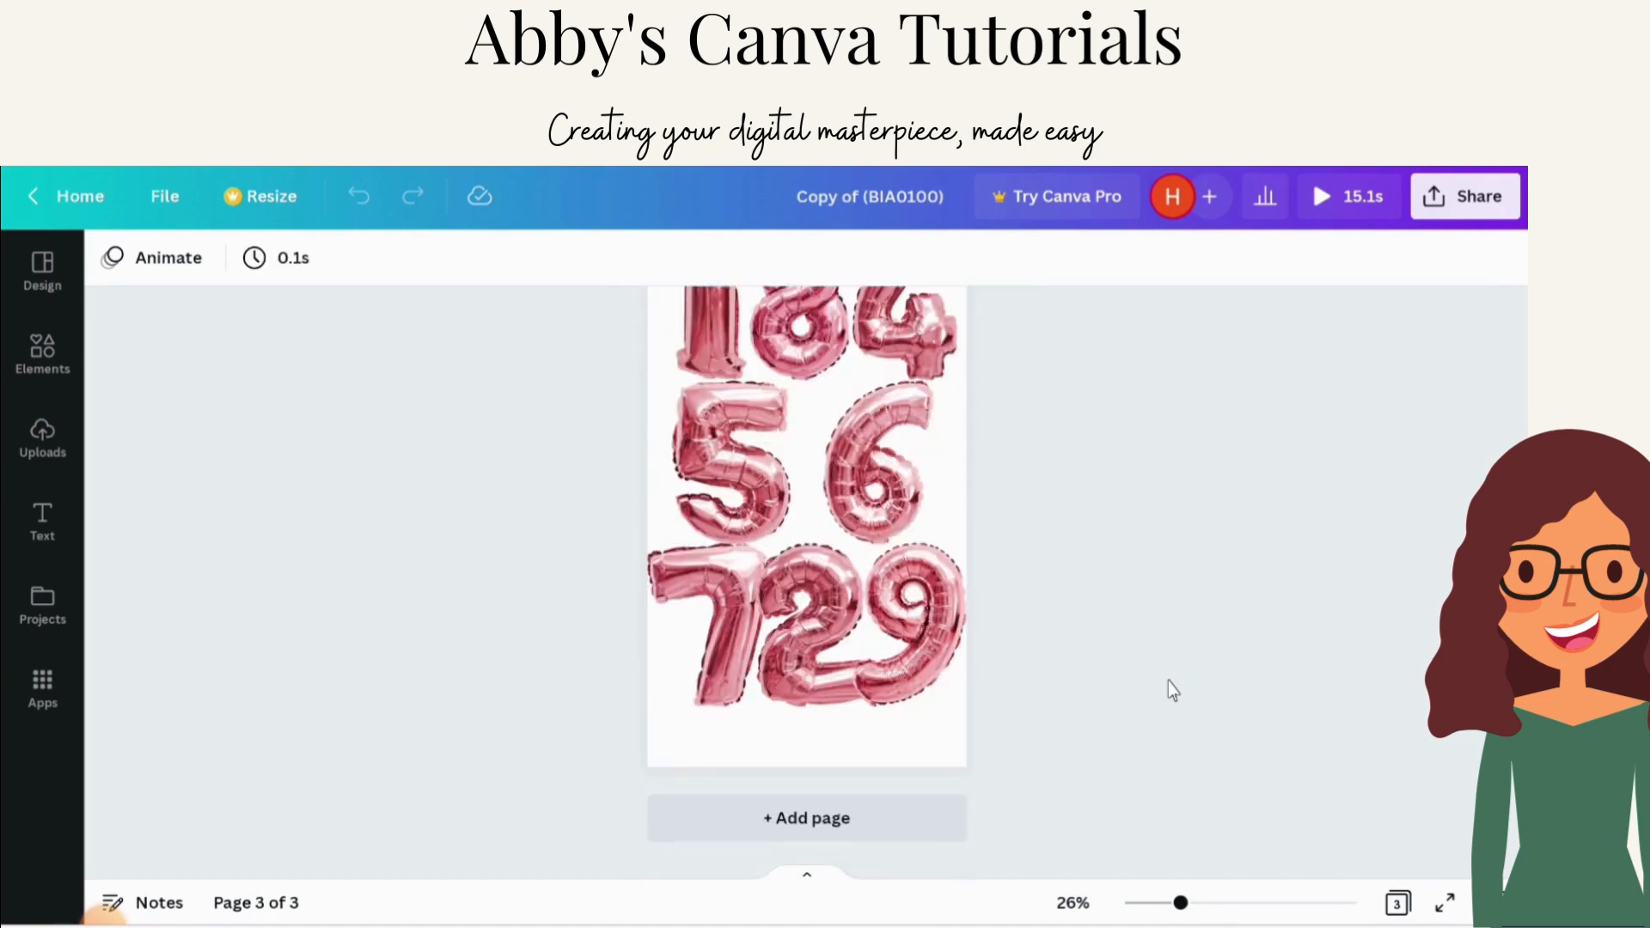
{"action": "scroll", "coordinate": [1173, 690], "scroll_direction": "up", "scroll_amount": 5}
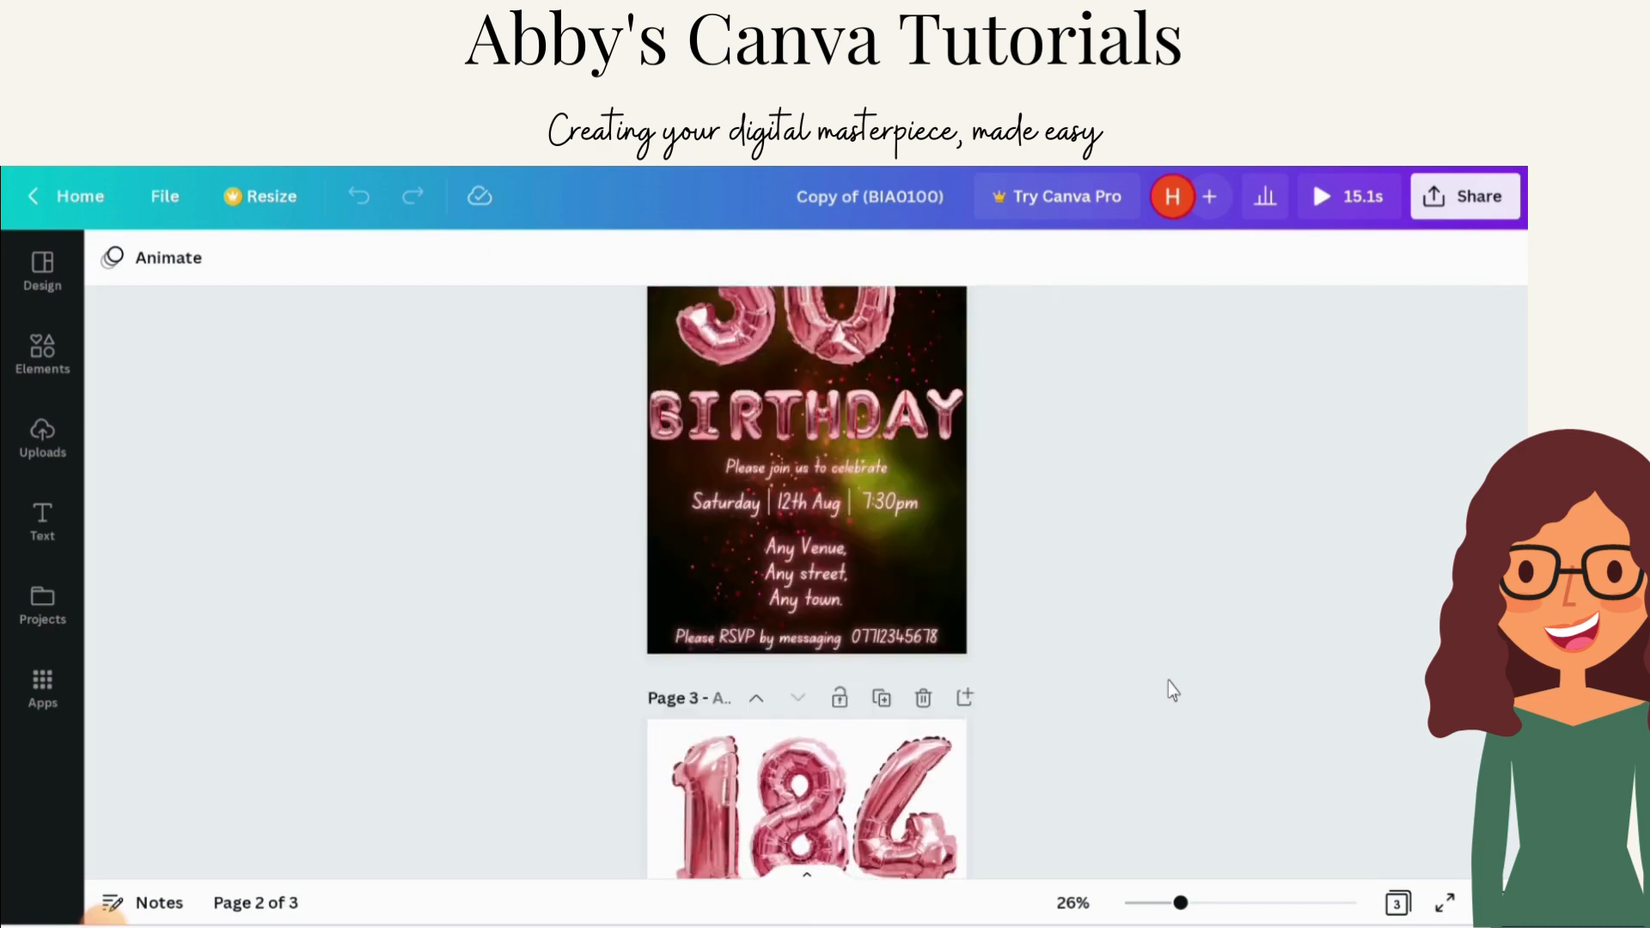
{"action": "scroll", "coordinate": [1168, 682], "scroll_direction": "up", "scroll_amount": 4}
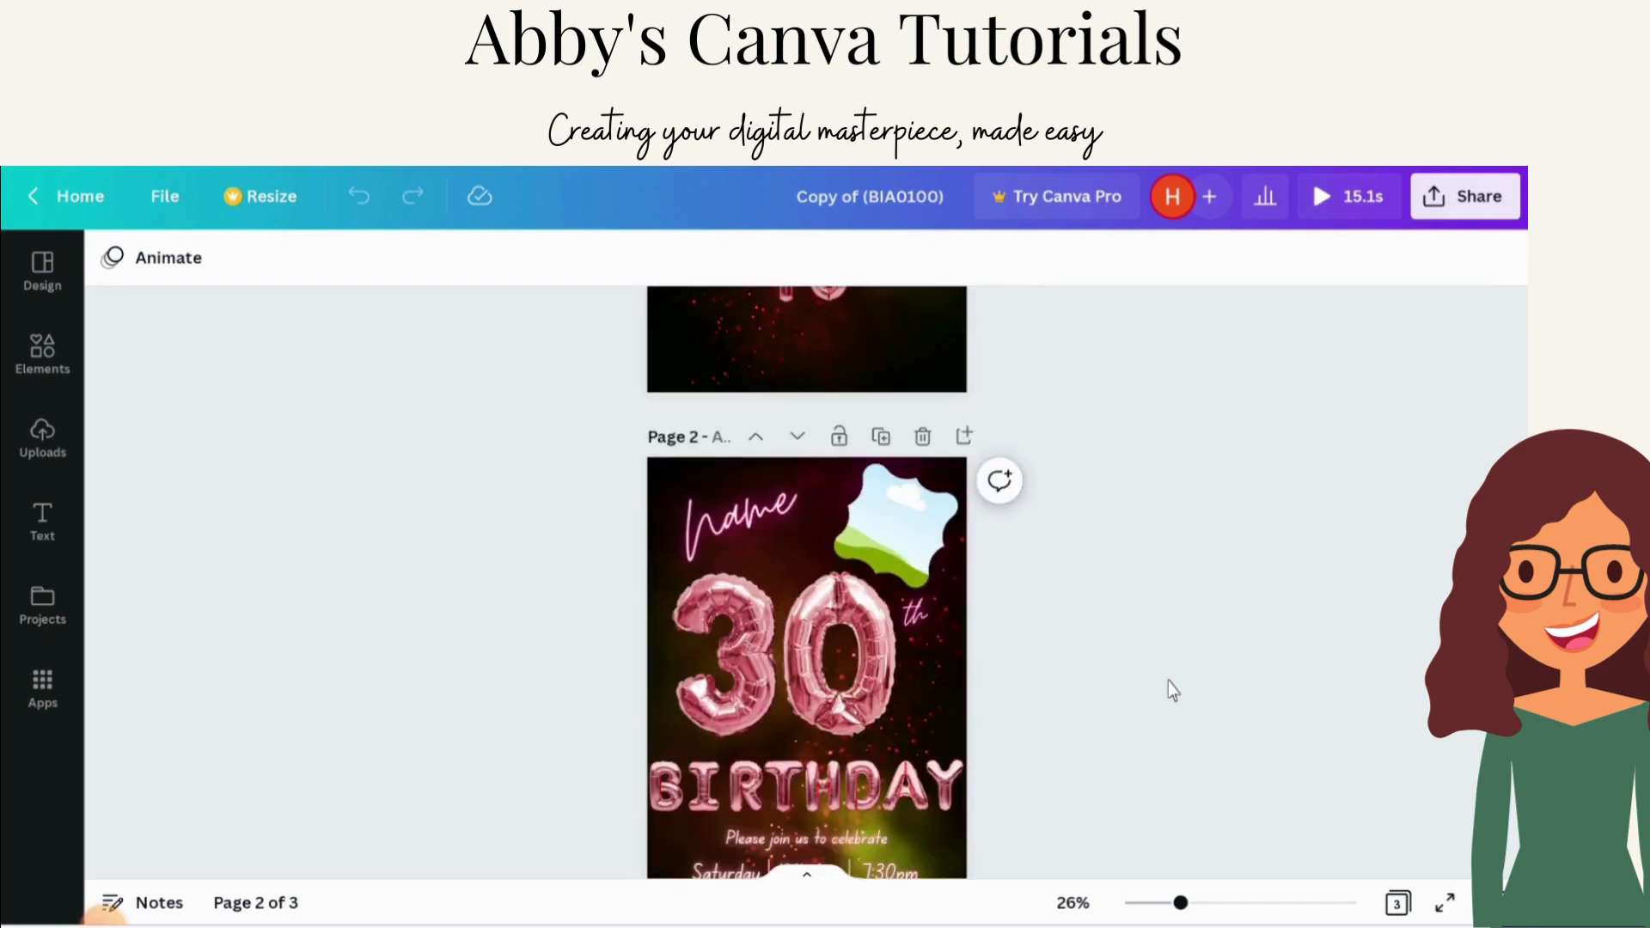
{"action": "scroll", "coordinate": [1168, 682], "scroll_direction": "up", "scroll_amount": 6}
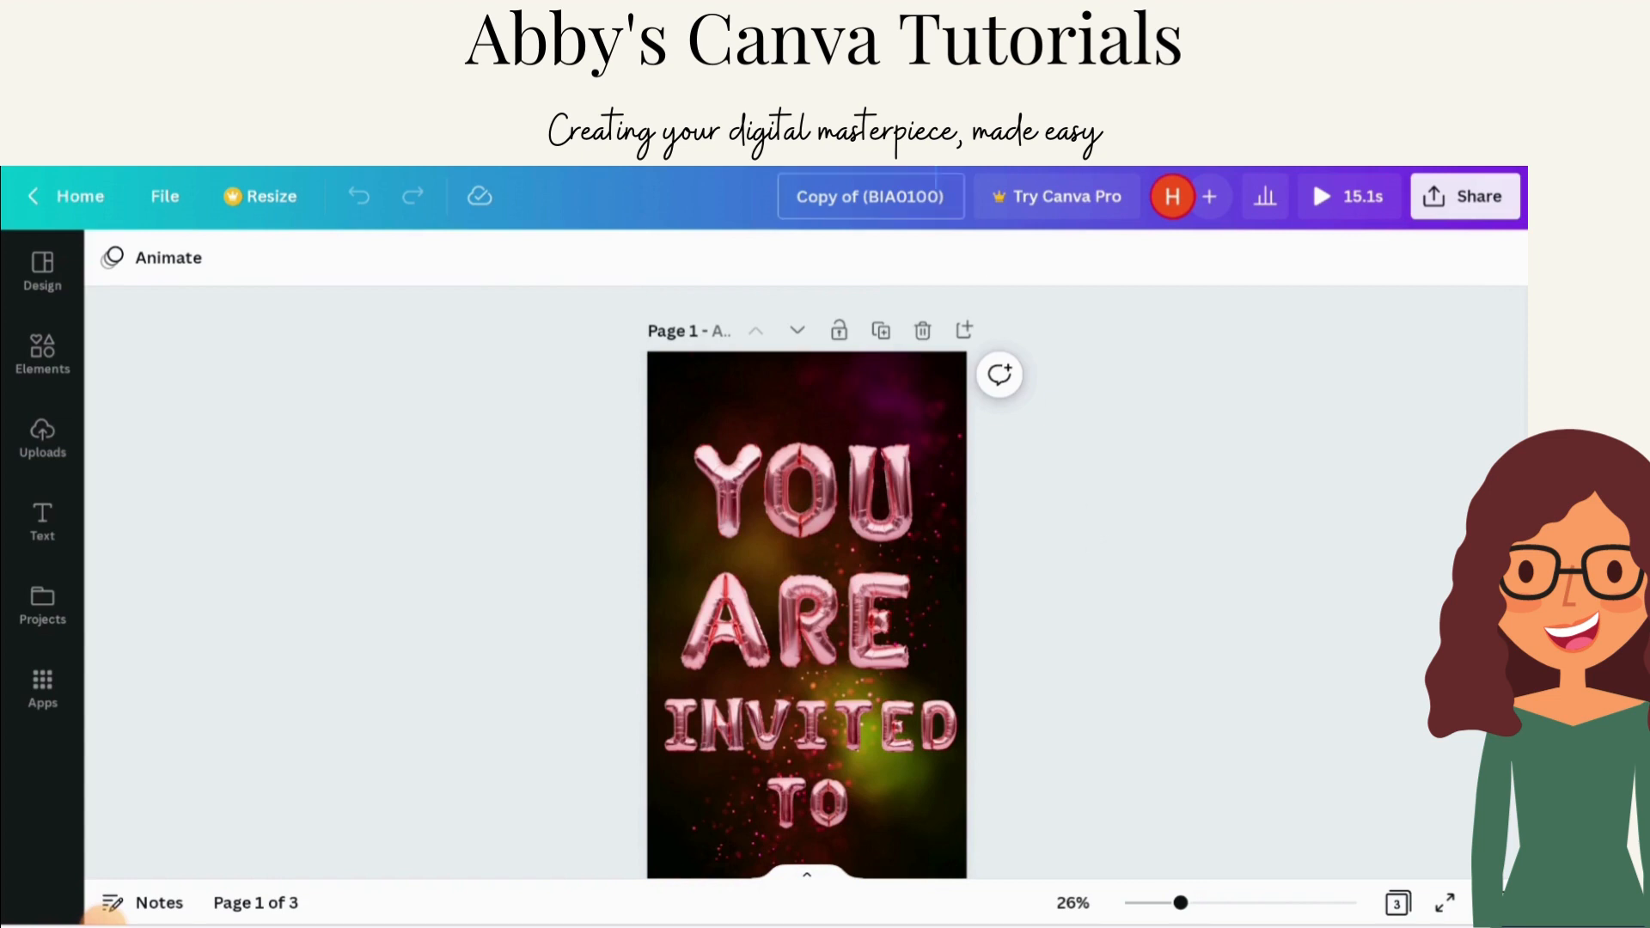
Step: Rename the design as the birthday person's first name followed by 's 21st'
{"action": "left_click", "coordinate": [943, 199]}
{"action": "key", "text": "BackSpace"}
{"action": "key", "text": "BackSpace"}
{"action": "key", "text": "BackSpace"}
{"action": "key", "text": "BackSpace"}
{"action": "key", "text": "BackSpace"}
{"action": "key", "text": "BackSpace"}
{"action": "key", "text": "BackSpace"}
{"action": "key", "text": "BackSpace"}
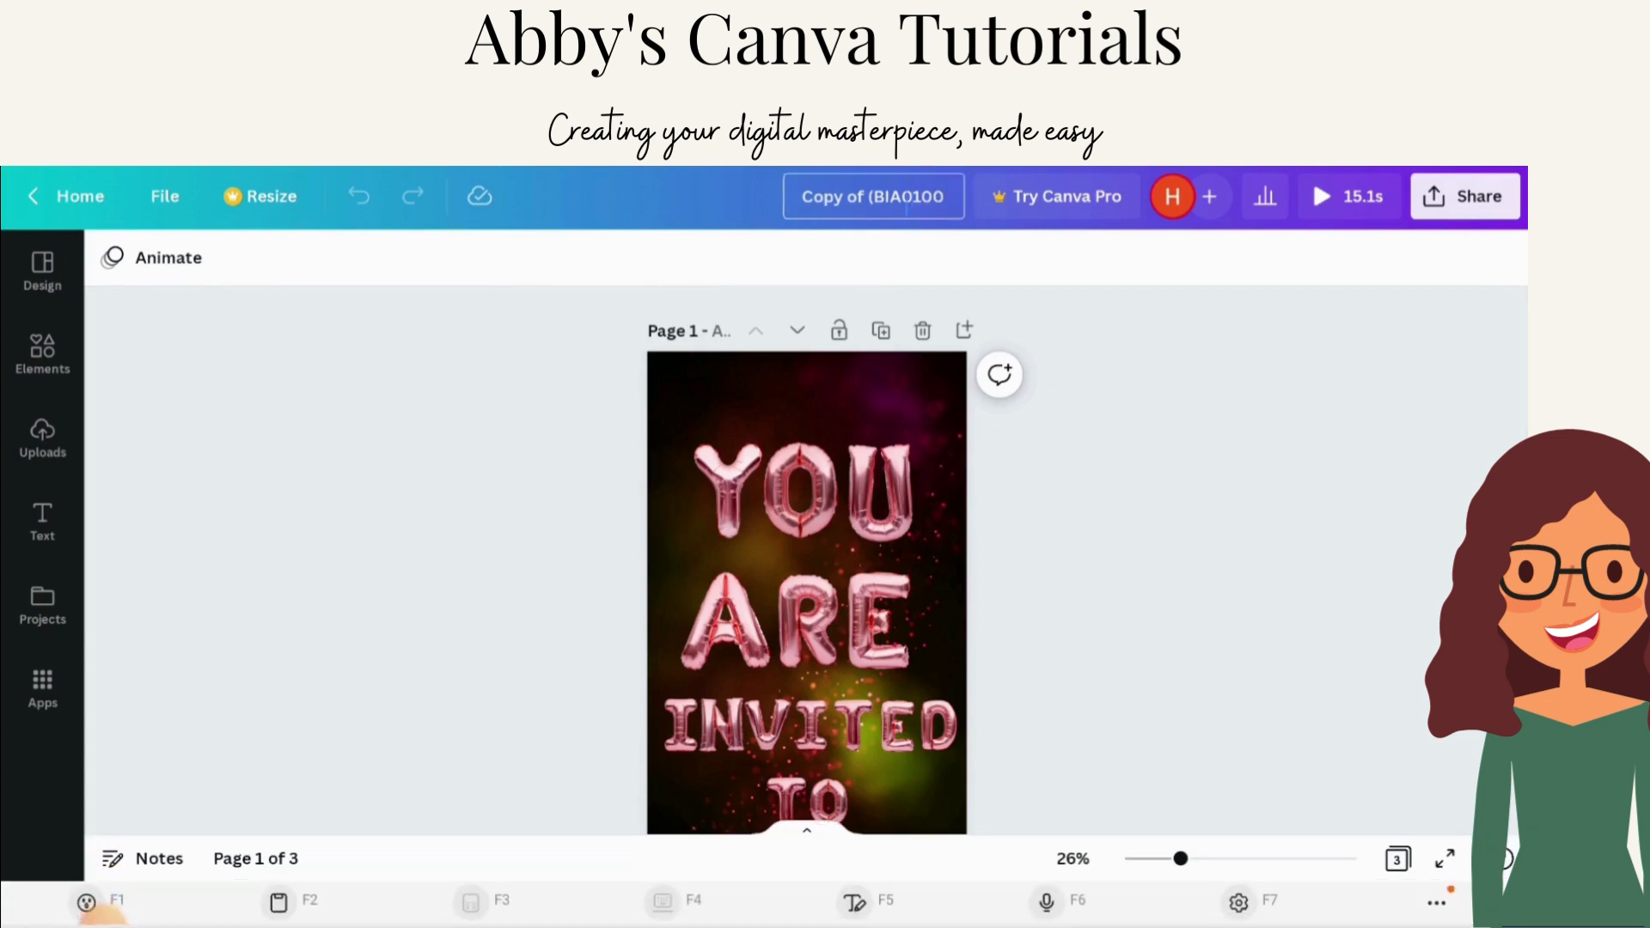
{"action": "key", "text": "BackSpace"}
{"action": "key", "text": "BackSpace"}
{"action": "key", "text": "BackSpace"}
{"action": "key", "text": "BackSpace"}
{"action": "key", "text": "BackSpace"}
{"action": "key", "text": "BackSpace"}
{"action": "key", "text": "BackSpace"}
{"action": "key", "text": "BackSpace"}
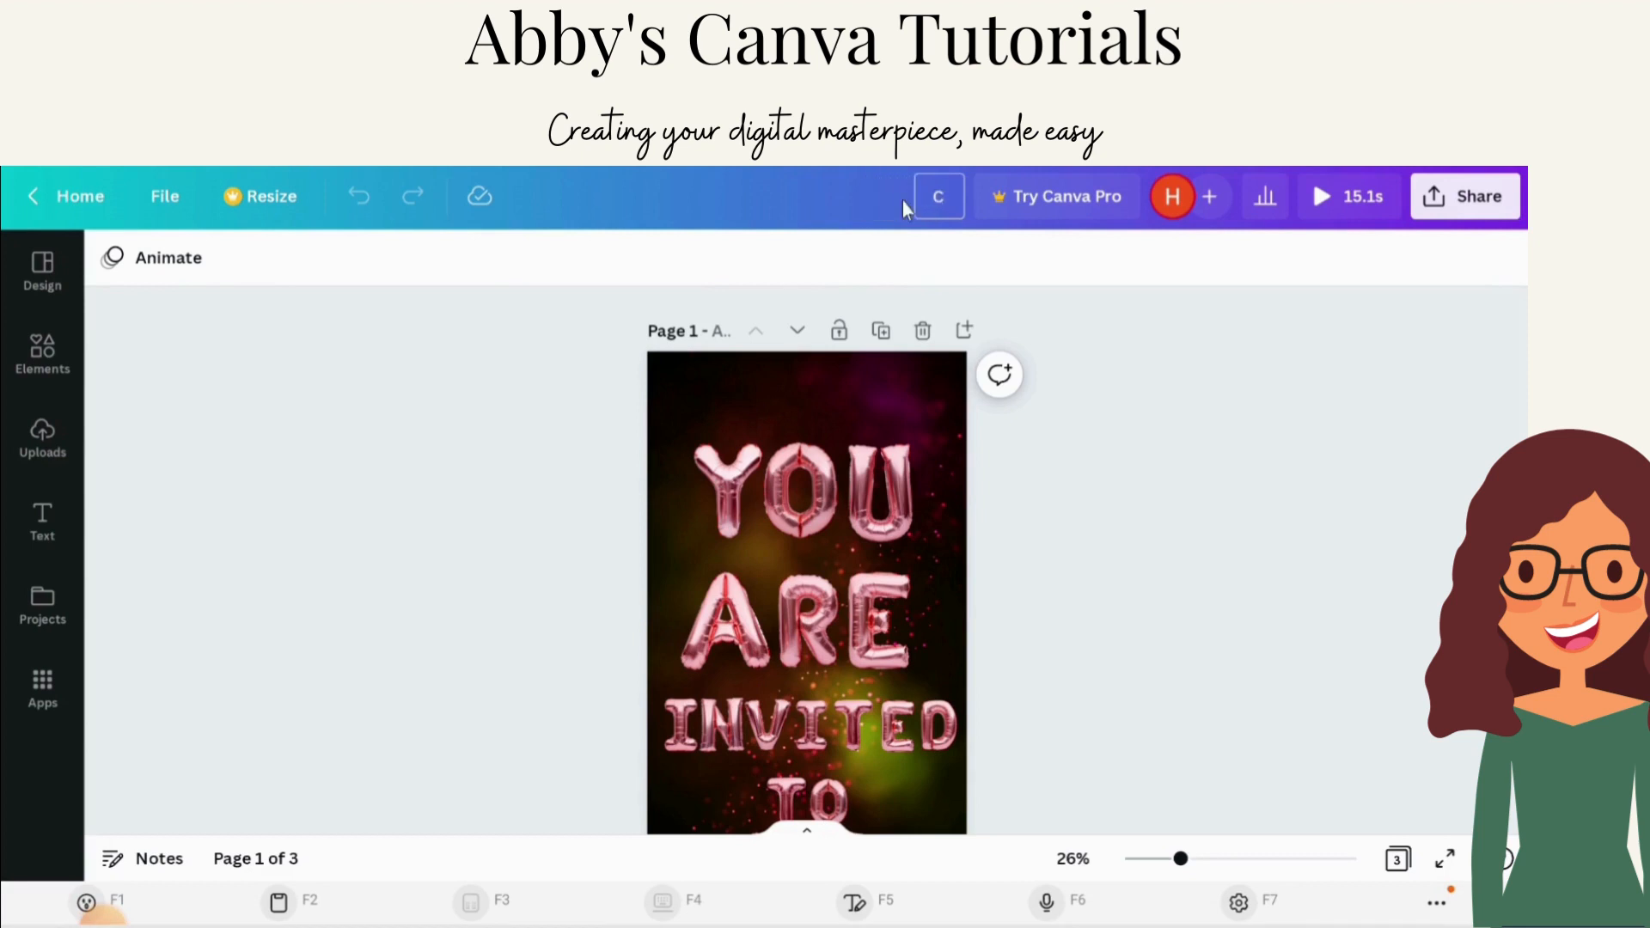
{"action": "type", "text": "Hannahs 21st"}
{"action": "left_click", "coordinate": [1132, 403]}
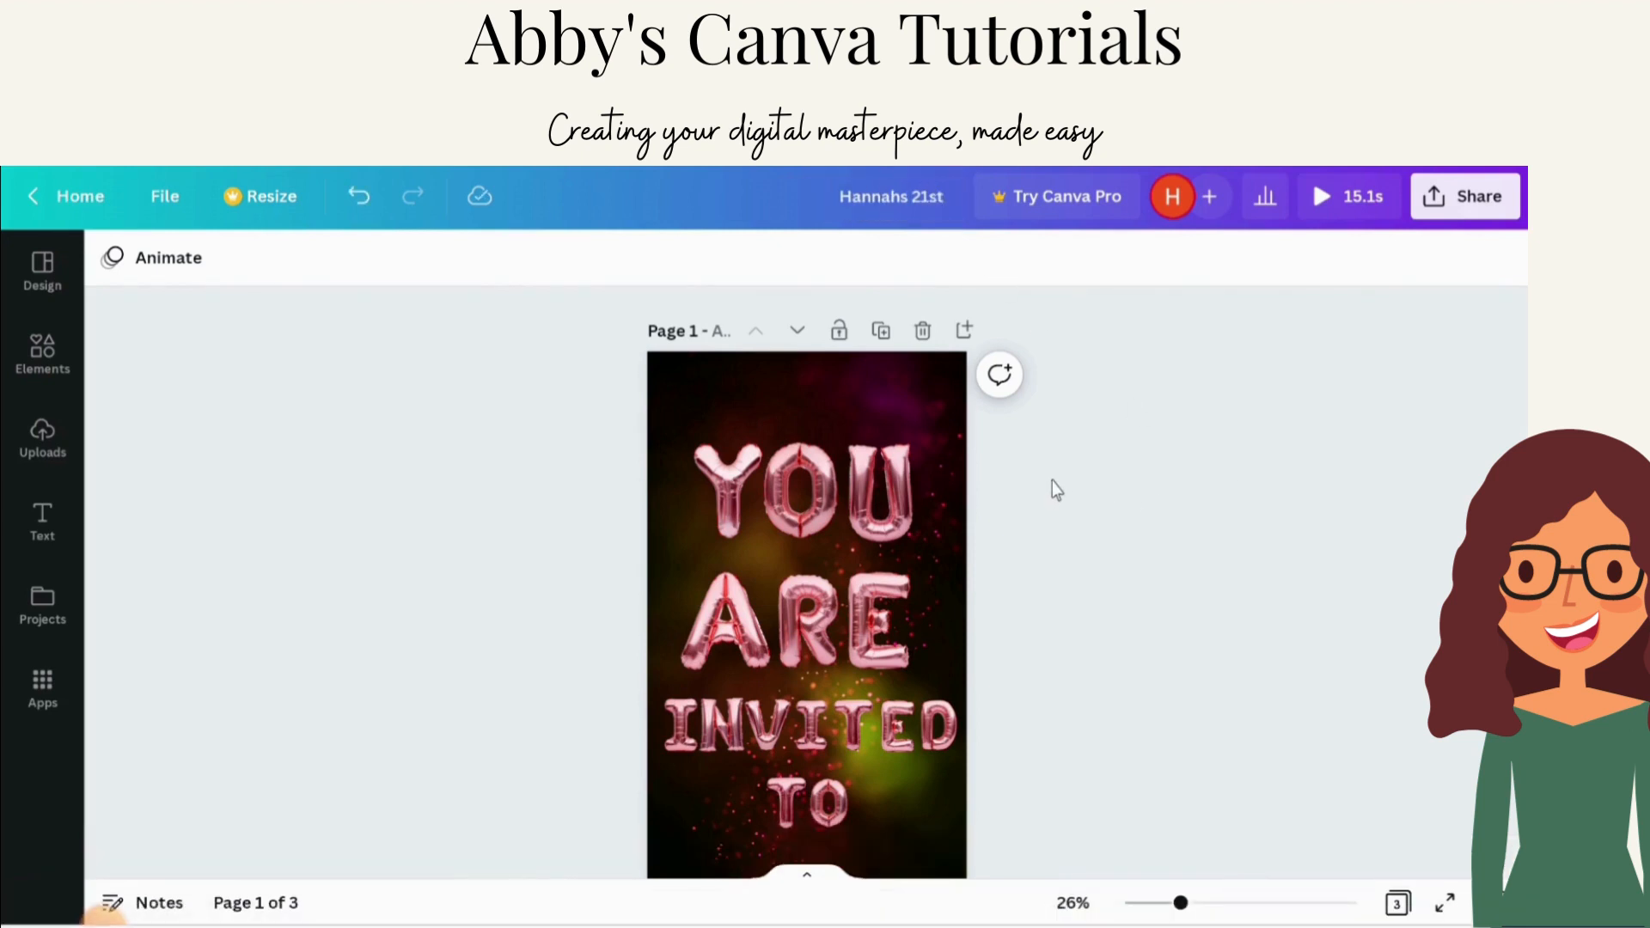
Step: Scroll to page 2 and select the balloon number and the name text to inspect them
{"action": "scroll", "coordinate": [1051, 478], "scroll_direction": "down", "scroll_amount": 1}
{"action": "scroll", "coordinate": [1053, 498], "scroll_direction": "down", "scroll_amount": 4}
{"action": "scroll", "coordinate": [1036, 520], "scroll_direction": "down", "scroll_amount": 3}
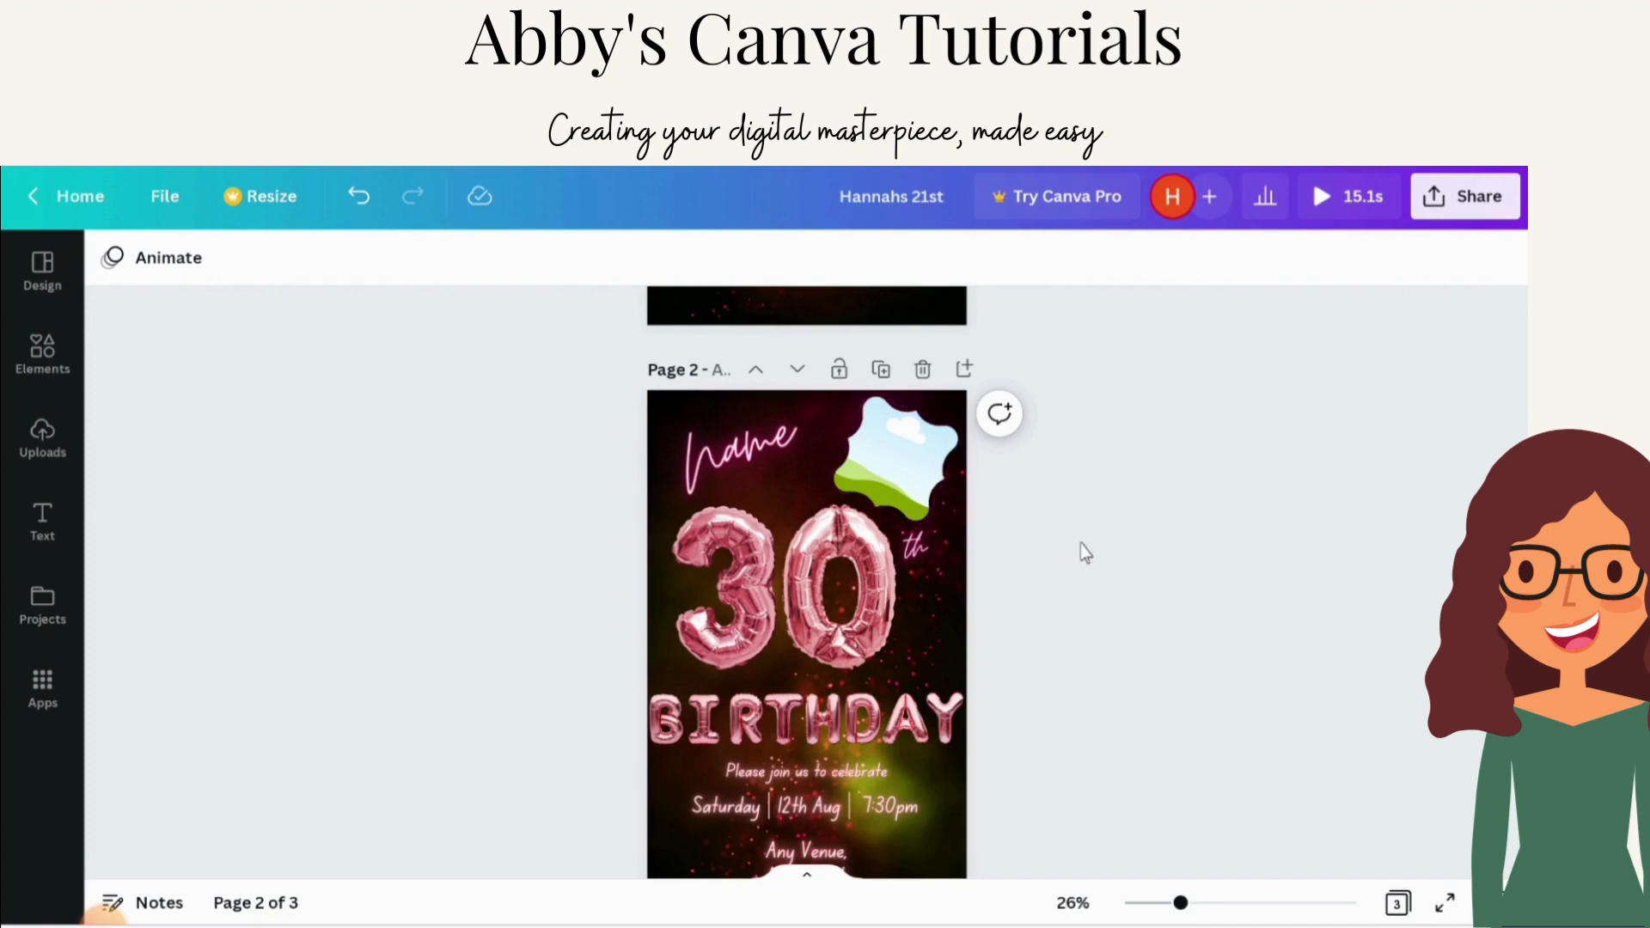
{"action": "scroll", "coordinate": [1056, 578], "scroll_direction": "down", "scroll_amount": 1}
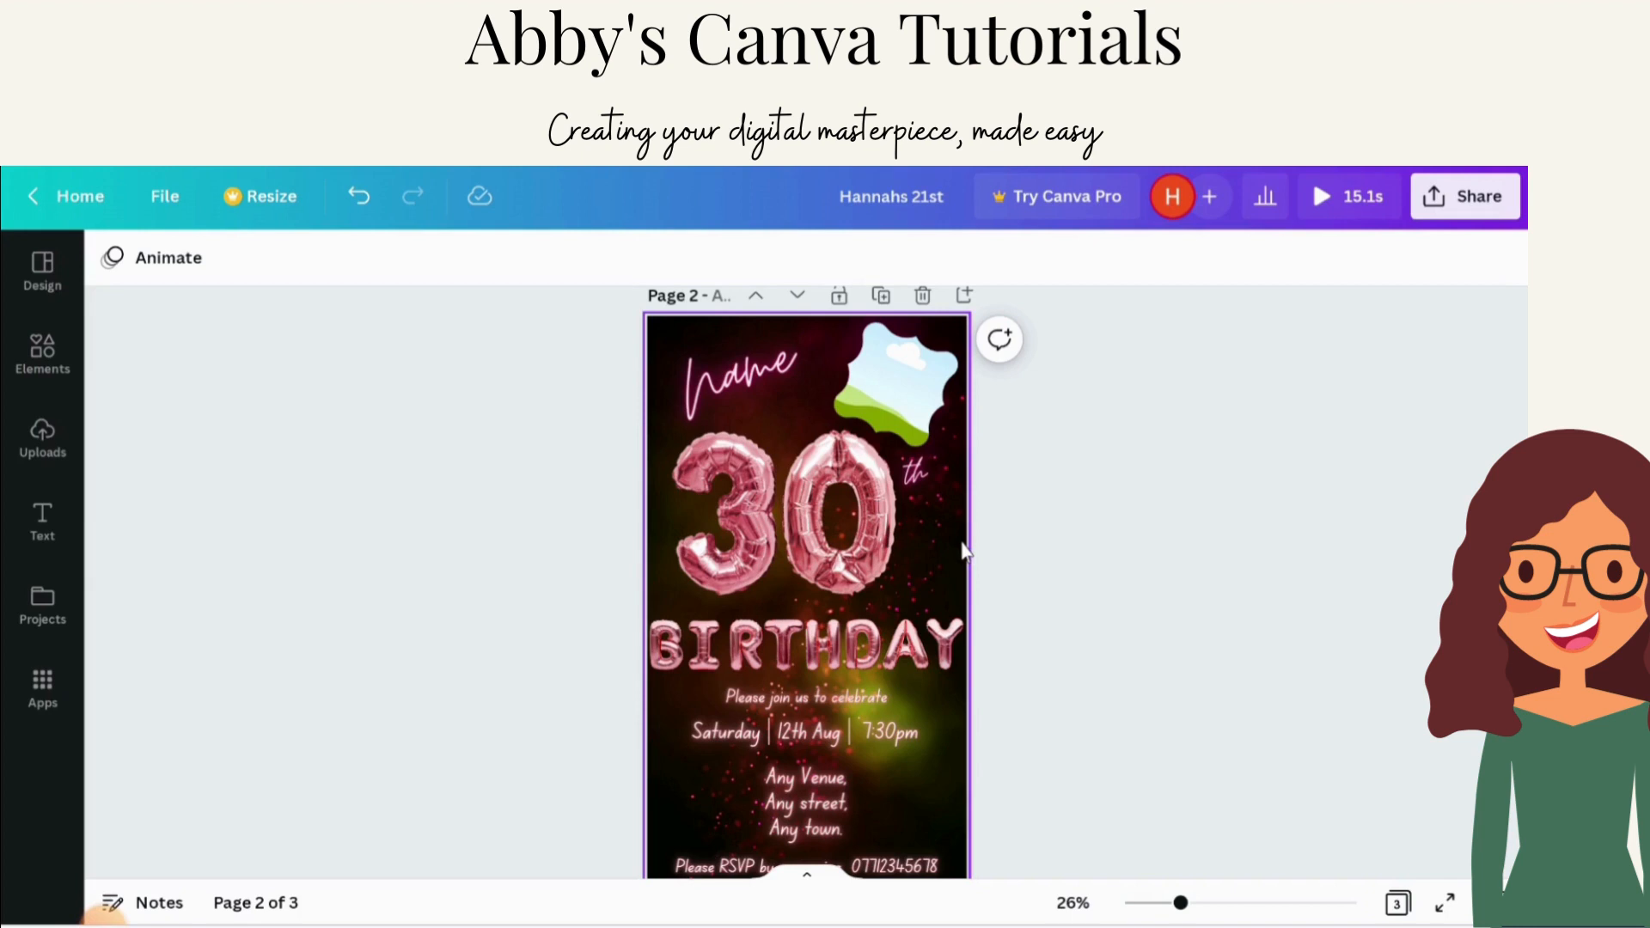
{"action": "left_click", "coordinate": [825, 555]}
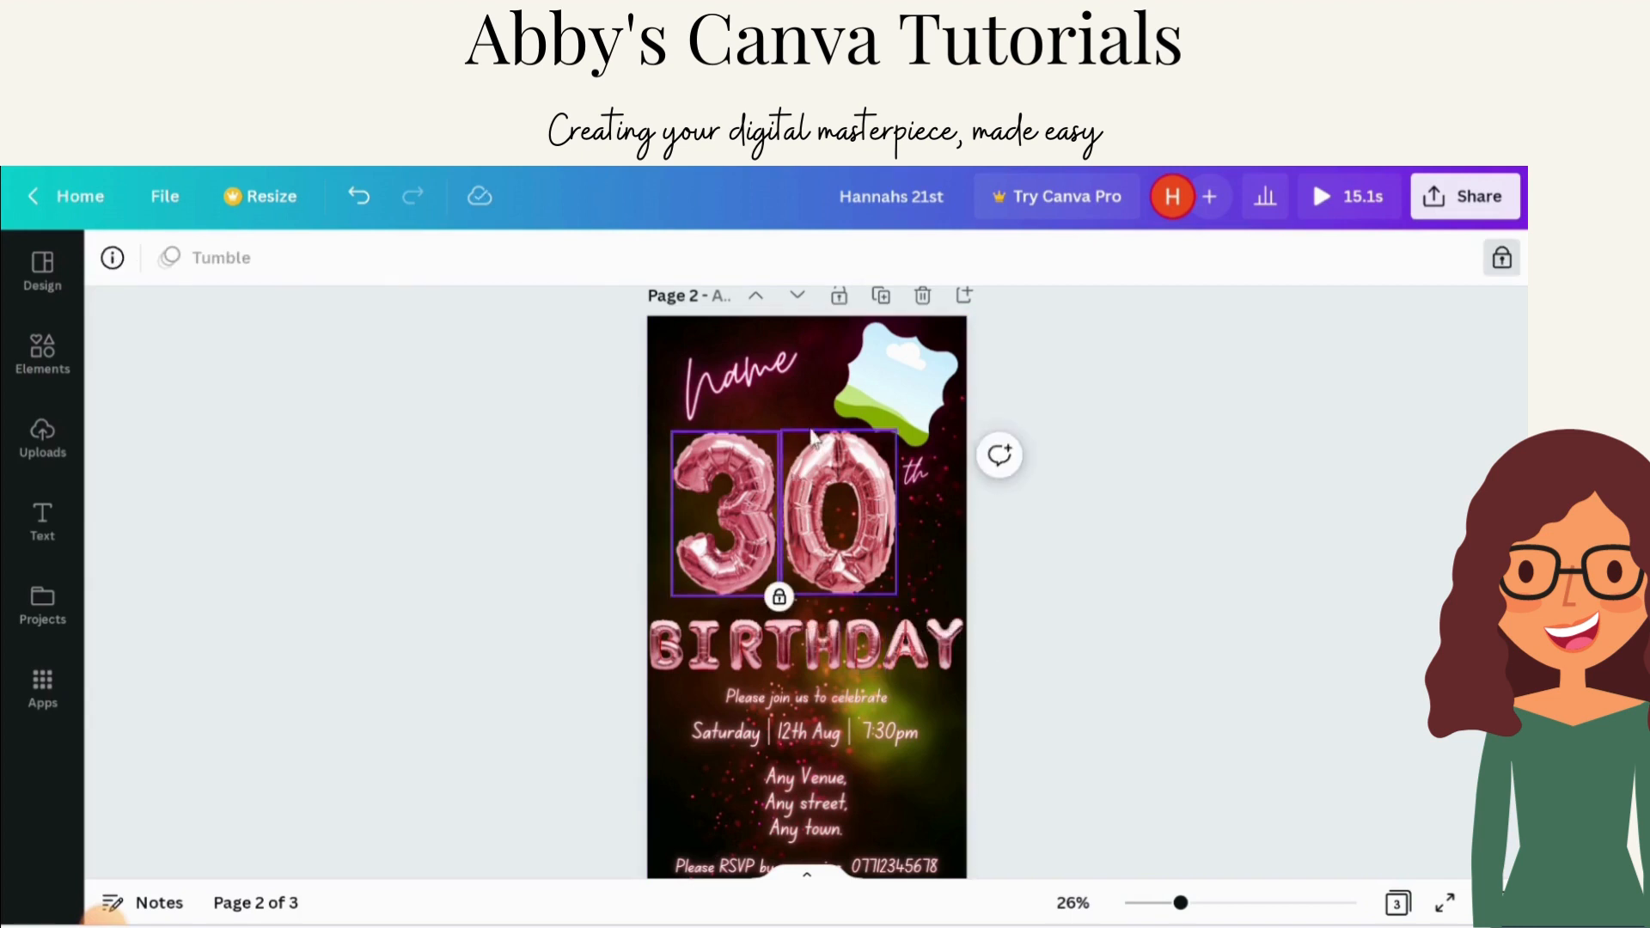
{"action": "left_click", "coordinate": [927, 417]}
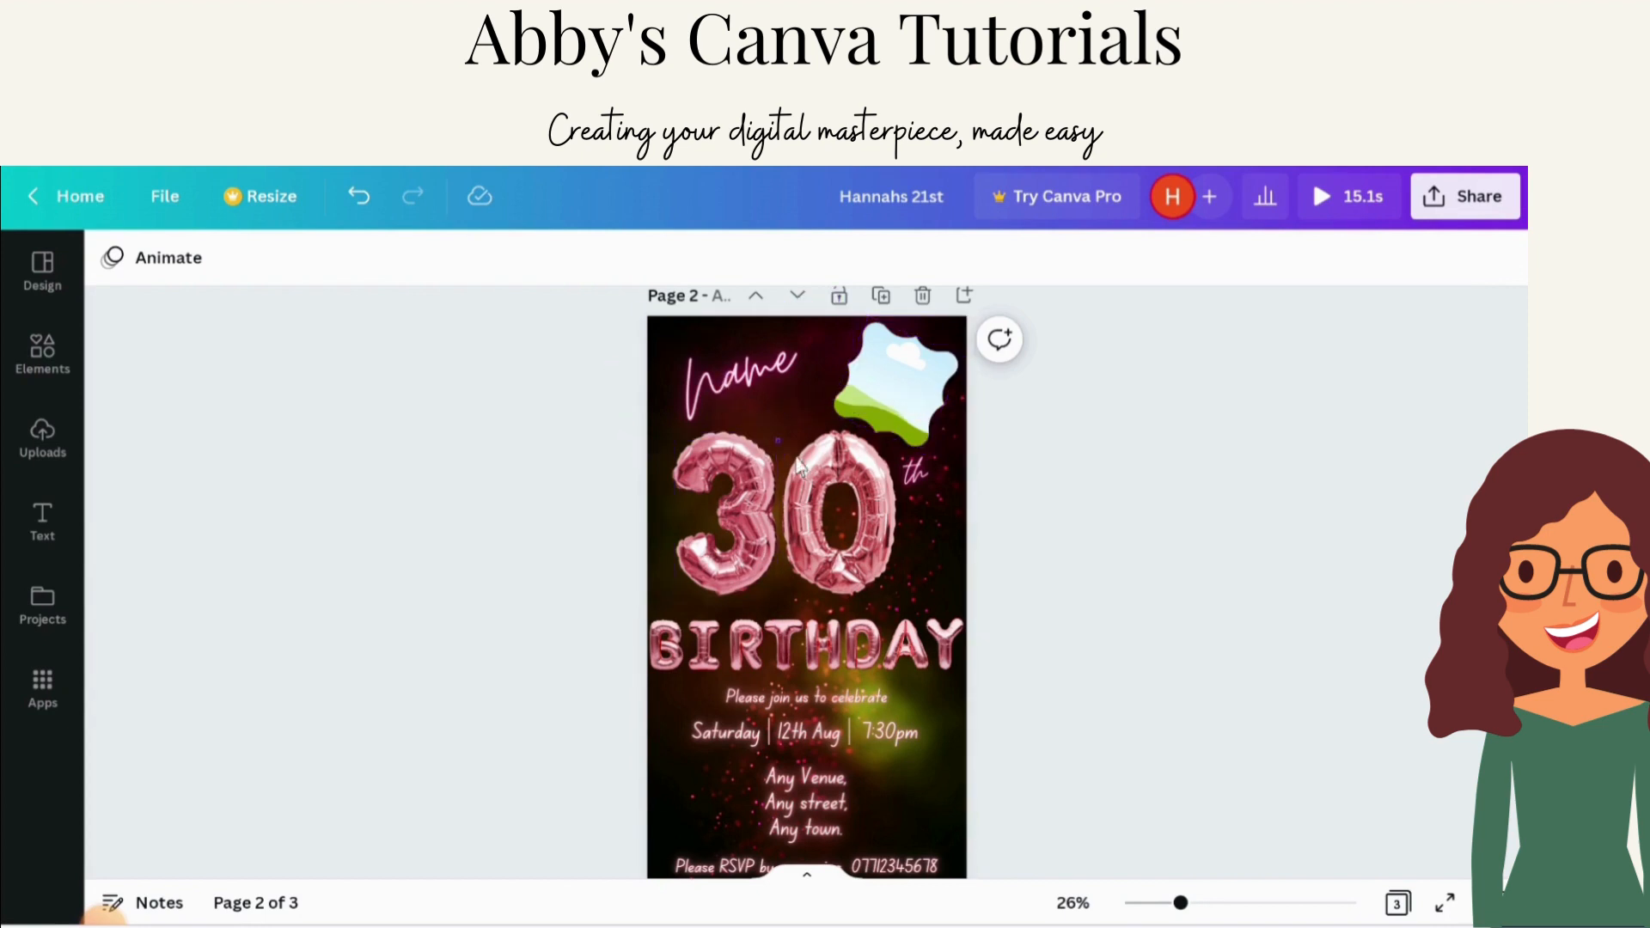
{"action": "left_click", "coordinate": [920, 464]}
{"action": "left_click", "coordinate": [920, 416]}
{"action": "left_click", "coordinate": [776, 384]}
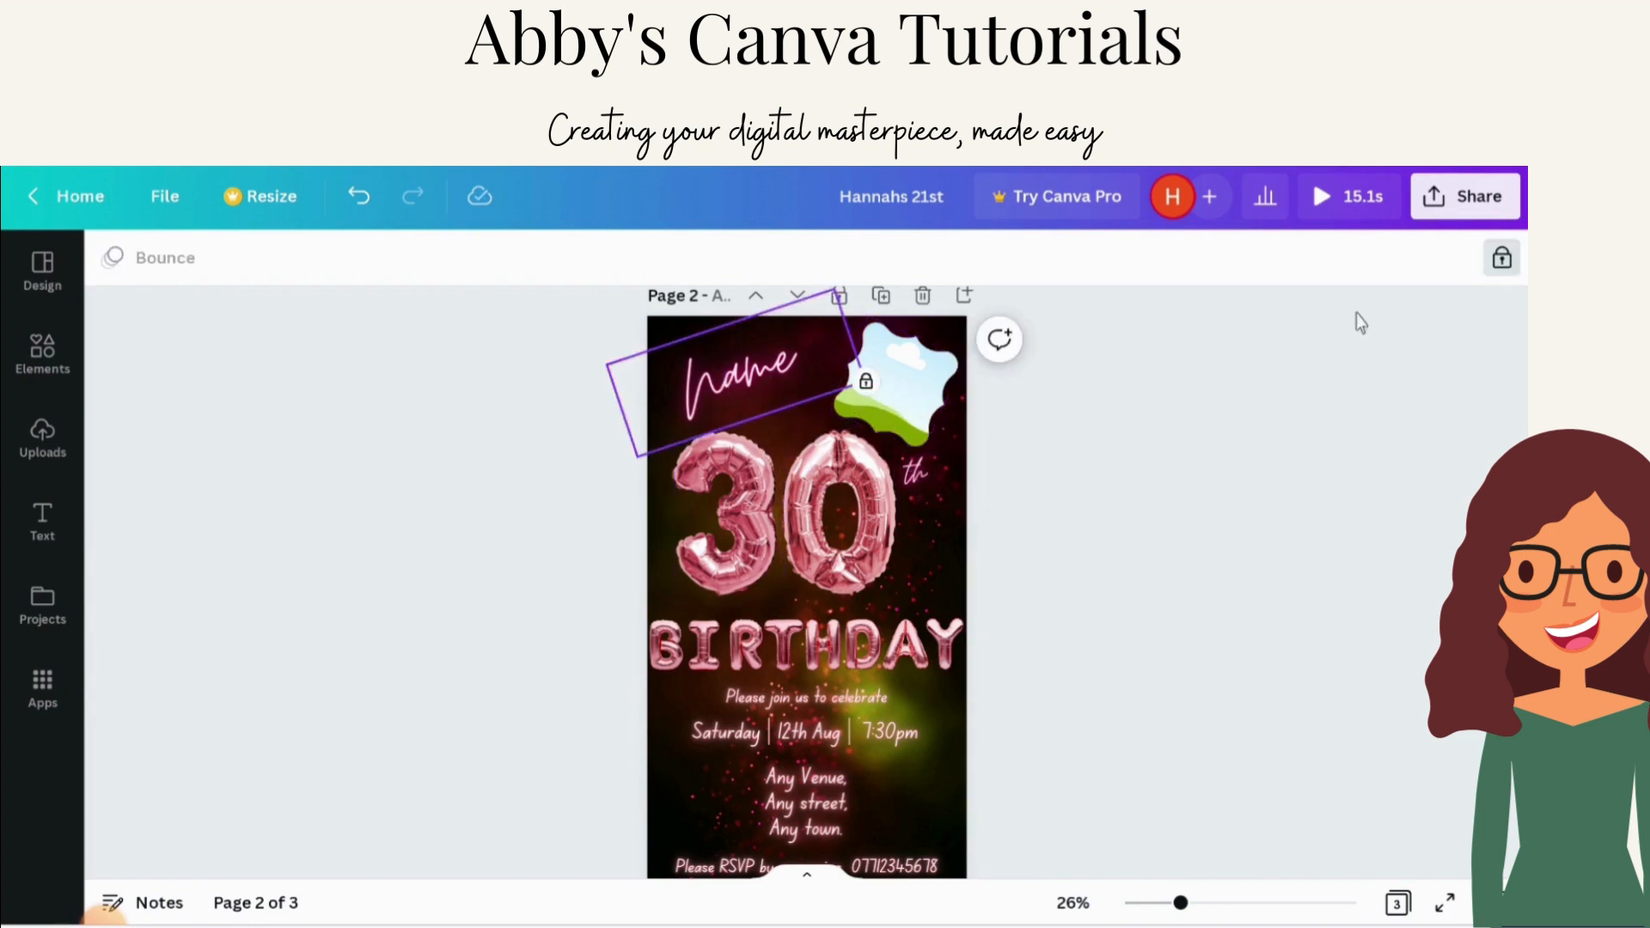
{"action": "left_click", "coordinate": [1502, 260]}
{"action": "left_click", "coordinate": [1502, 260]}
{"action": "left_click", "coordinate": [1422, 361]}
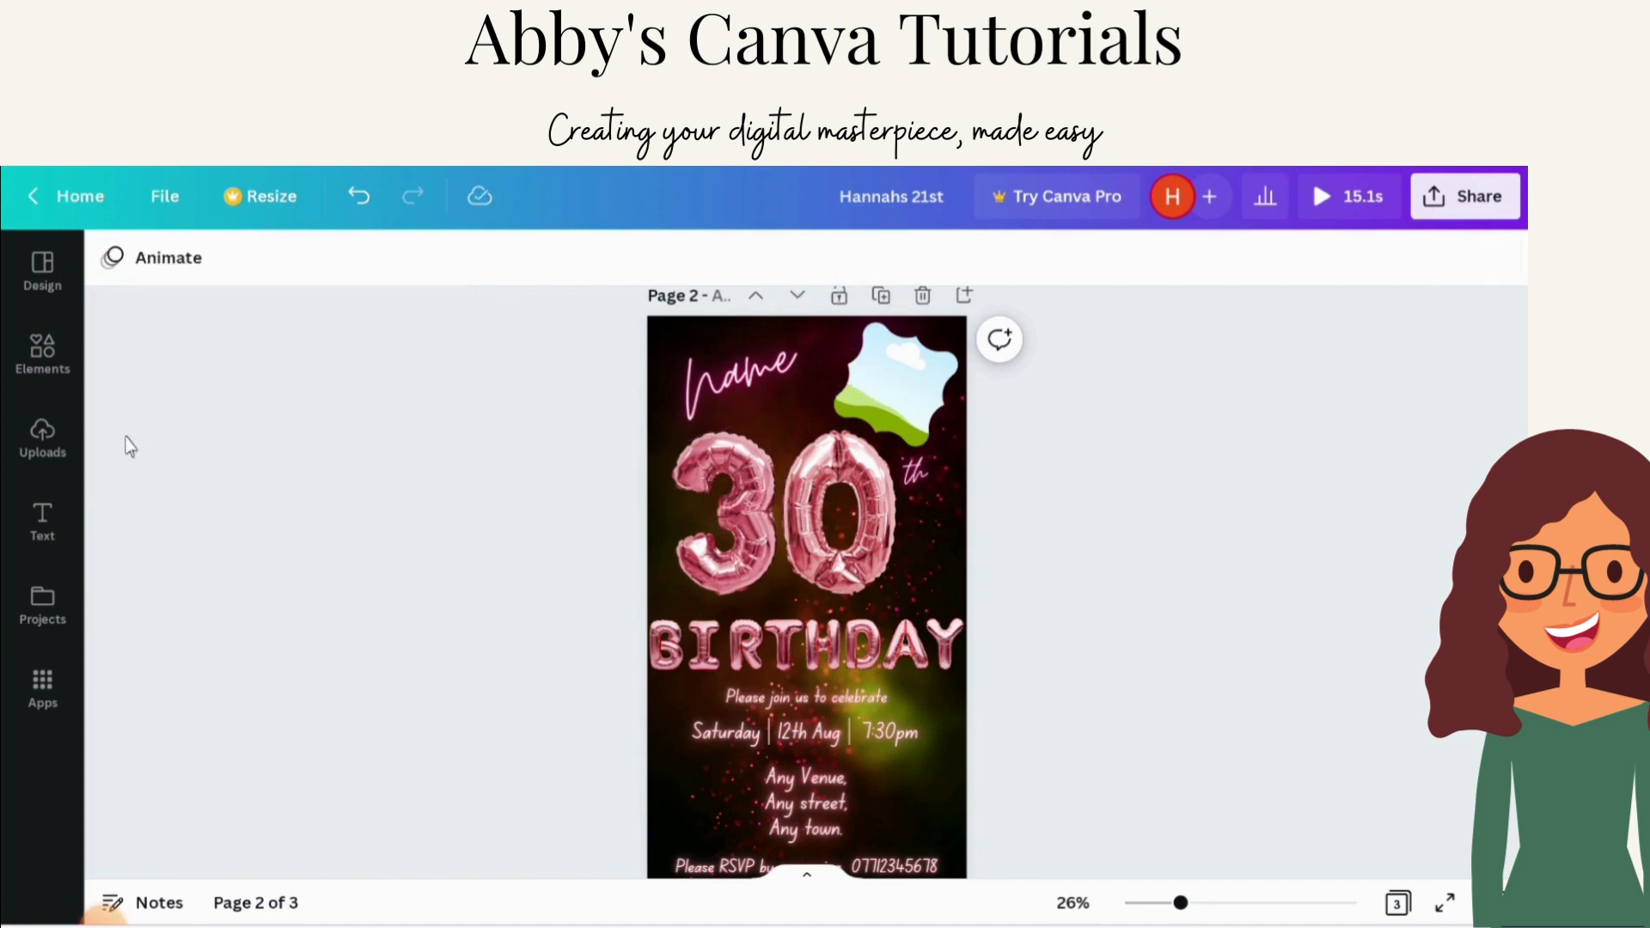
Step: Select the photo frame, balloon number and name text on page 2 in turn to check which are locked
{"action": "left_click", "coordinate": [43, 284]}
{"action": "left_click", "coordinate": [1162, 399]}
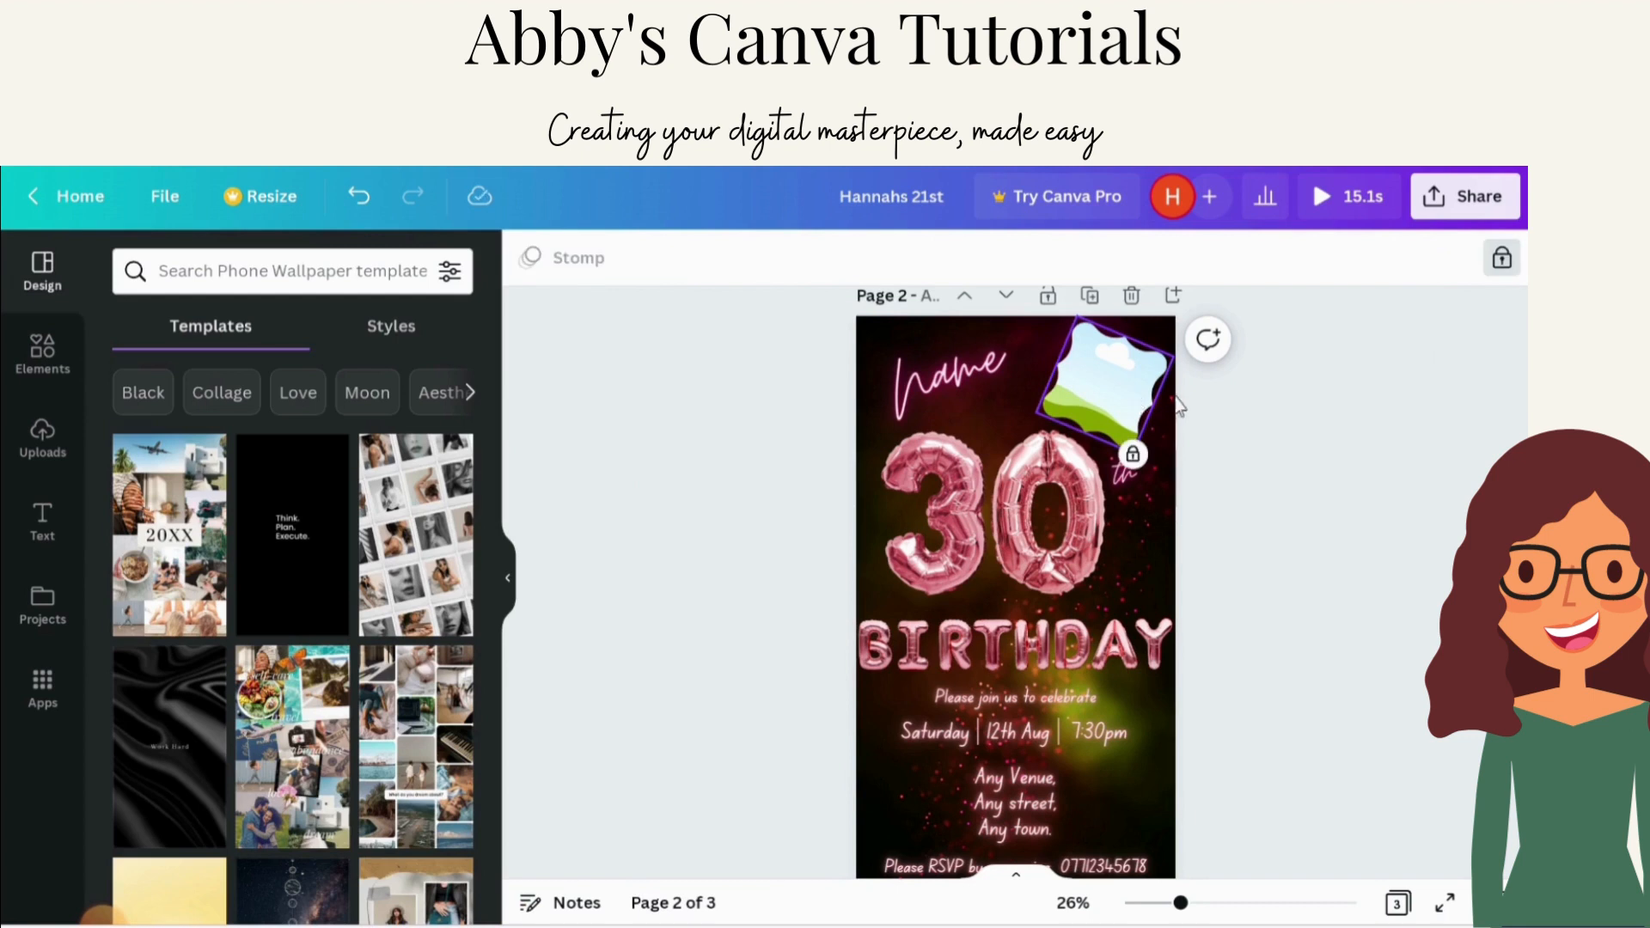
{"action": "left_click", "coordinate": [1002, 464]}
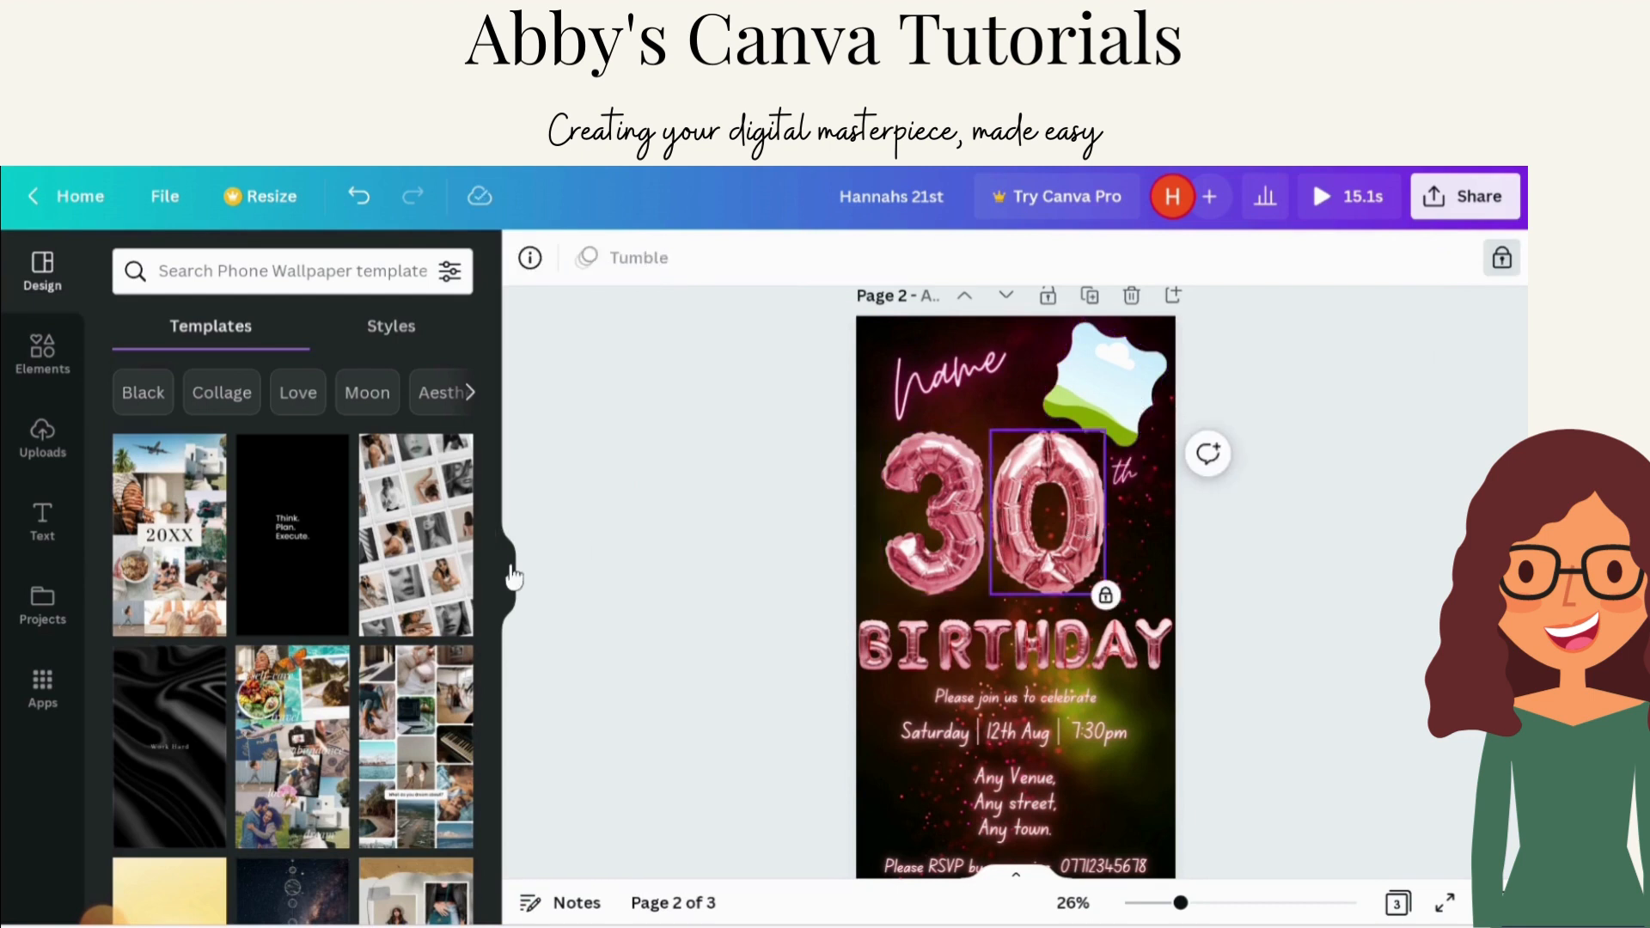
{"action": "left_click", "coordinate": [1318, 474]}
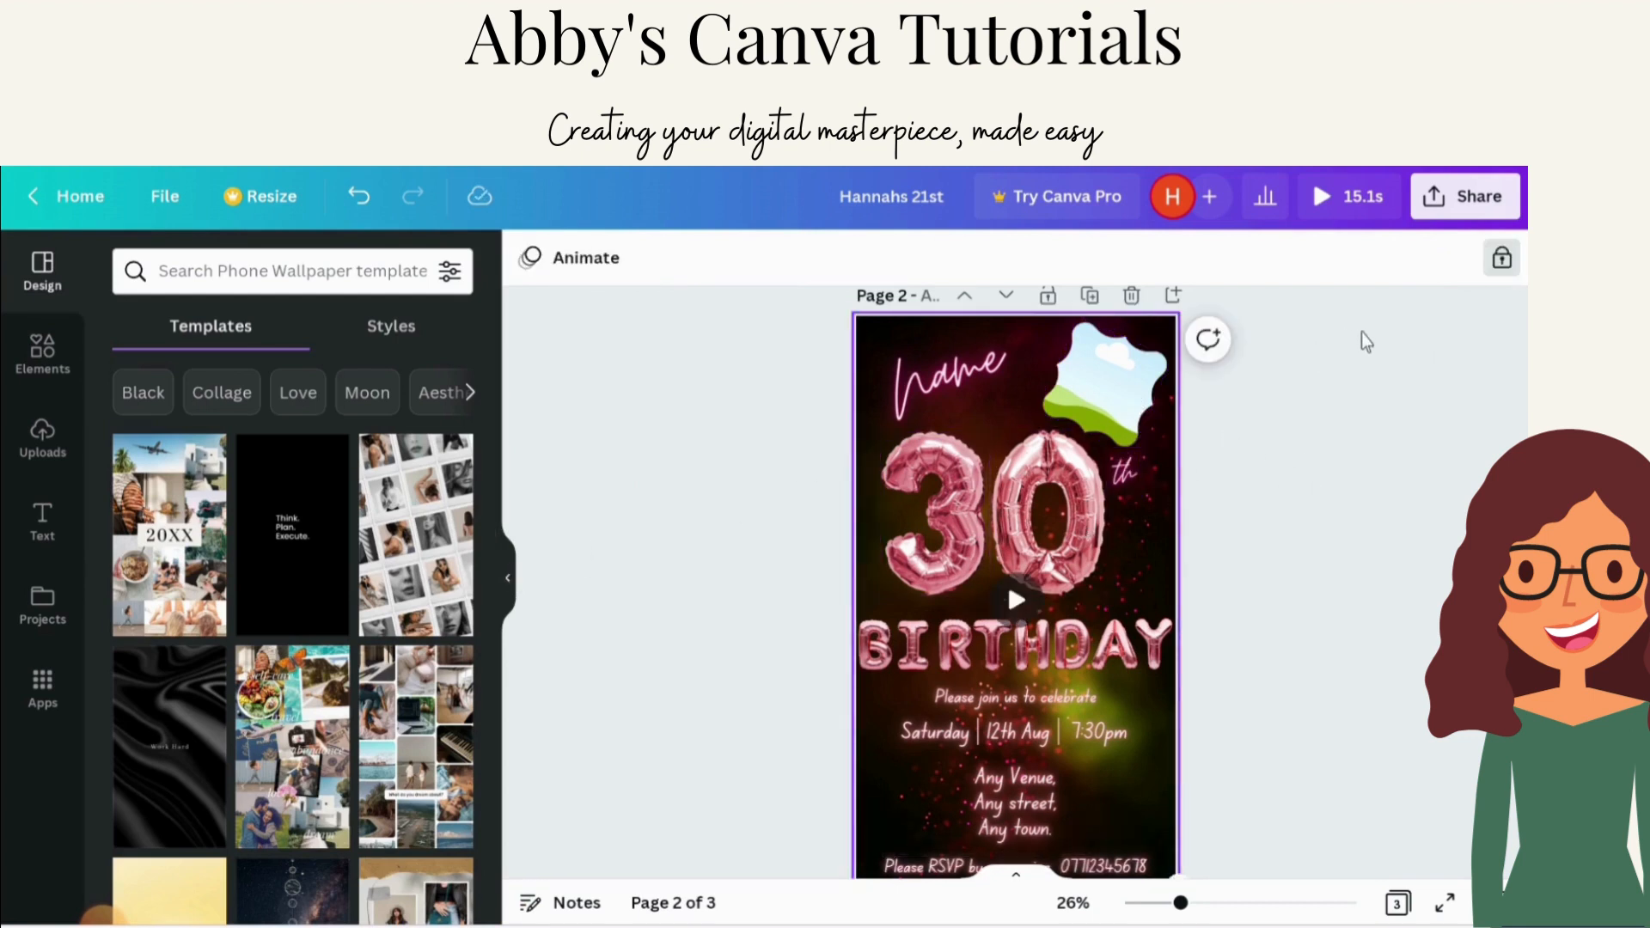
{"action": "left_click", "coordinate": [1363, 332]}
{"action": "left_click", "coordinate": [509, 580]}
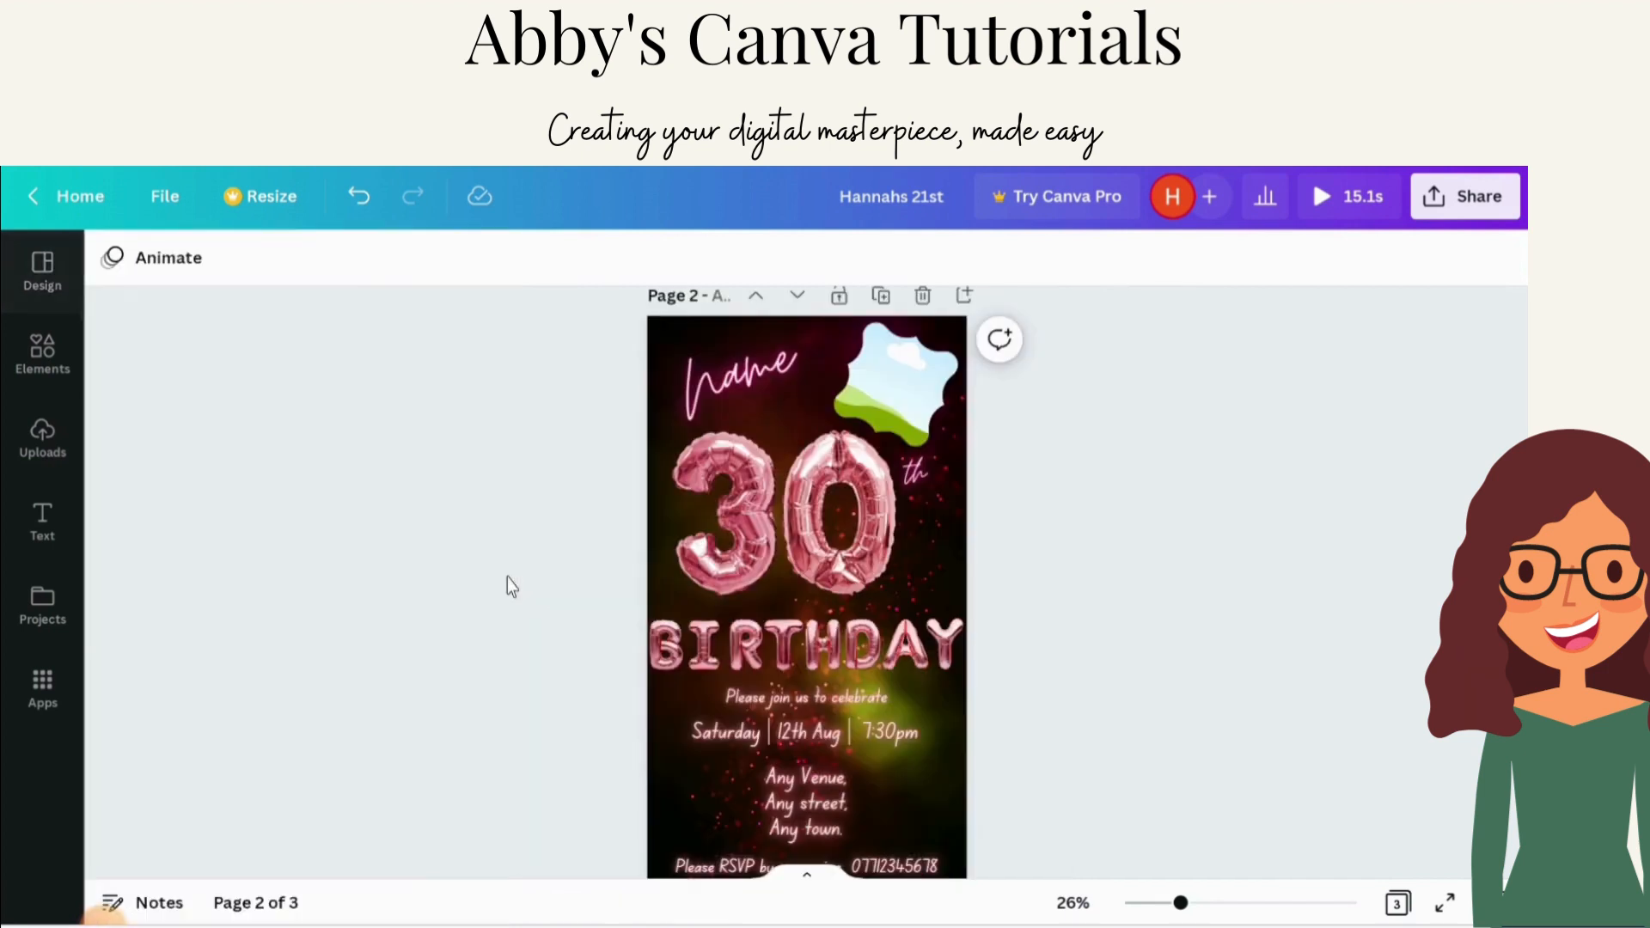
{"action": "left_click", "coordinate": [929, 389]}
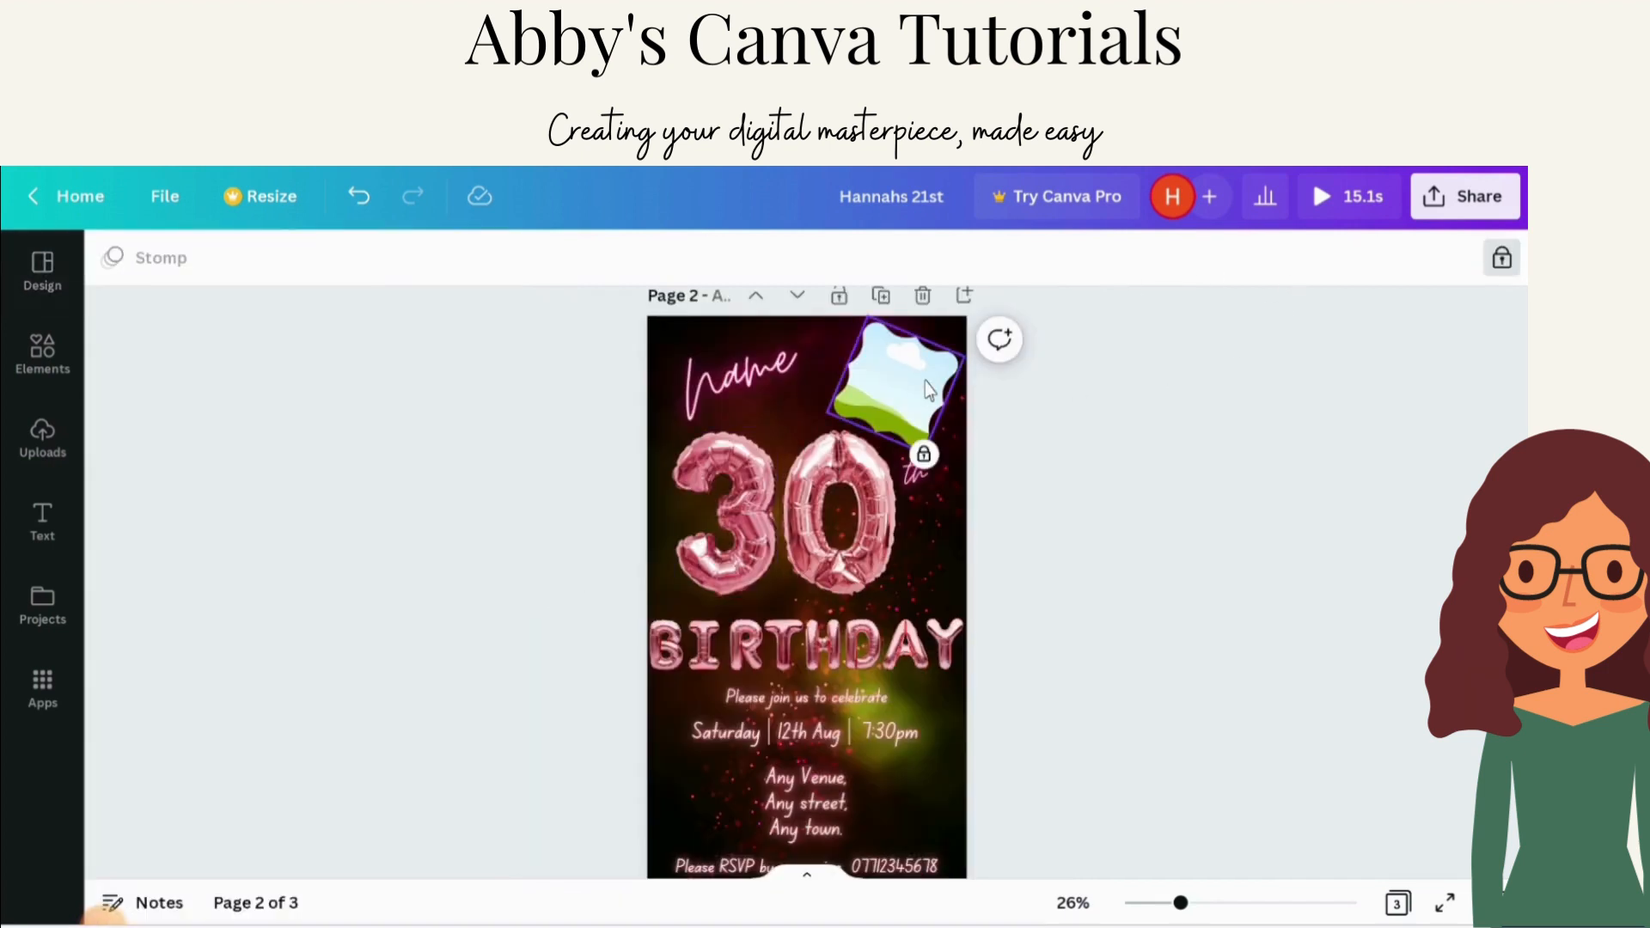
{"action": "left_click", "coordinate": [1066, 428]}
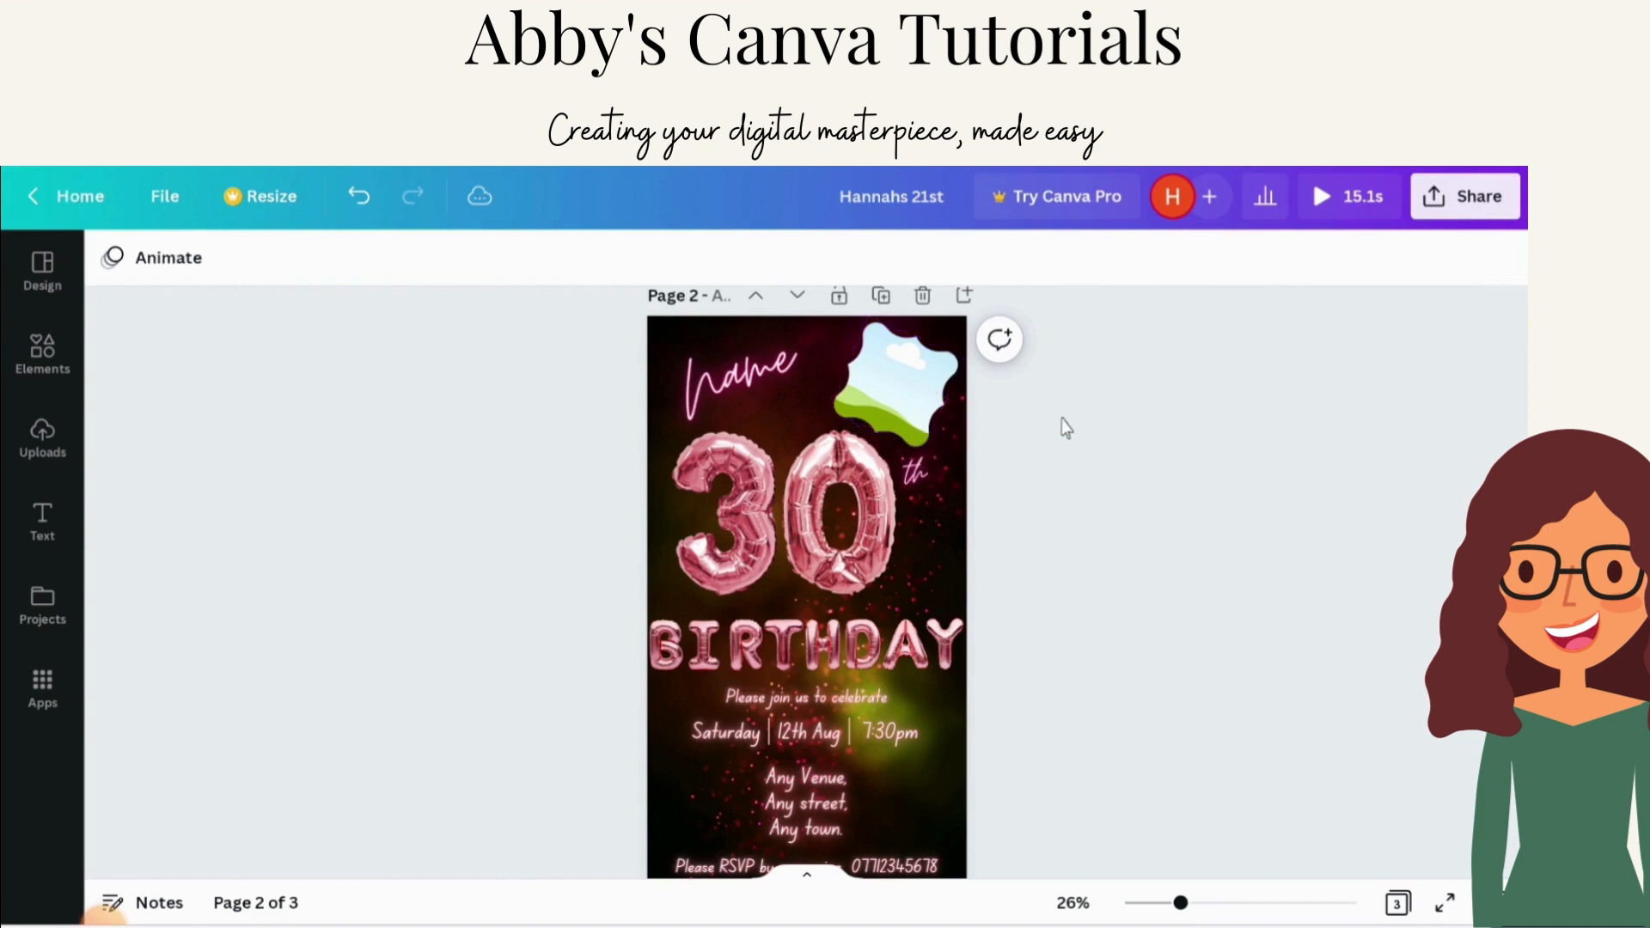
{"action": "left_click", "coordinate": [770, 386]}
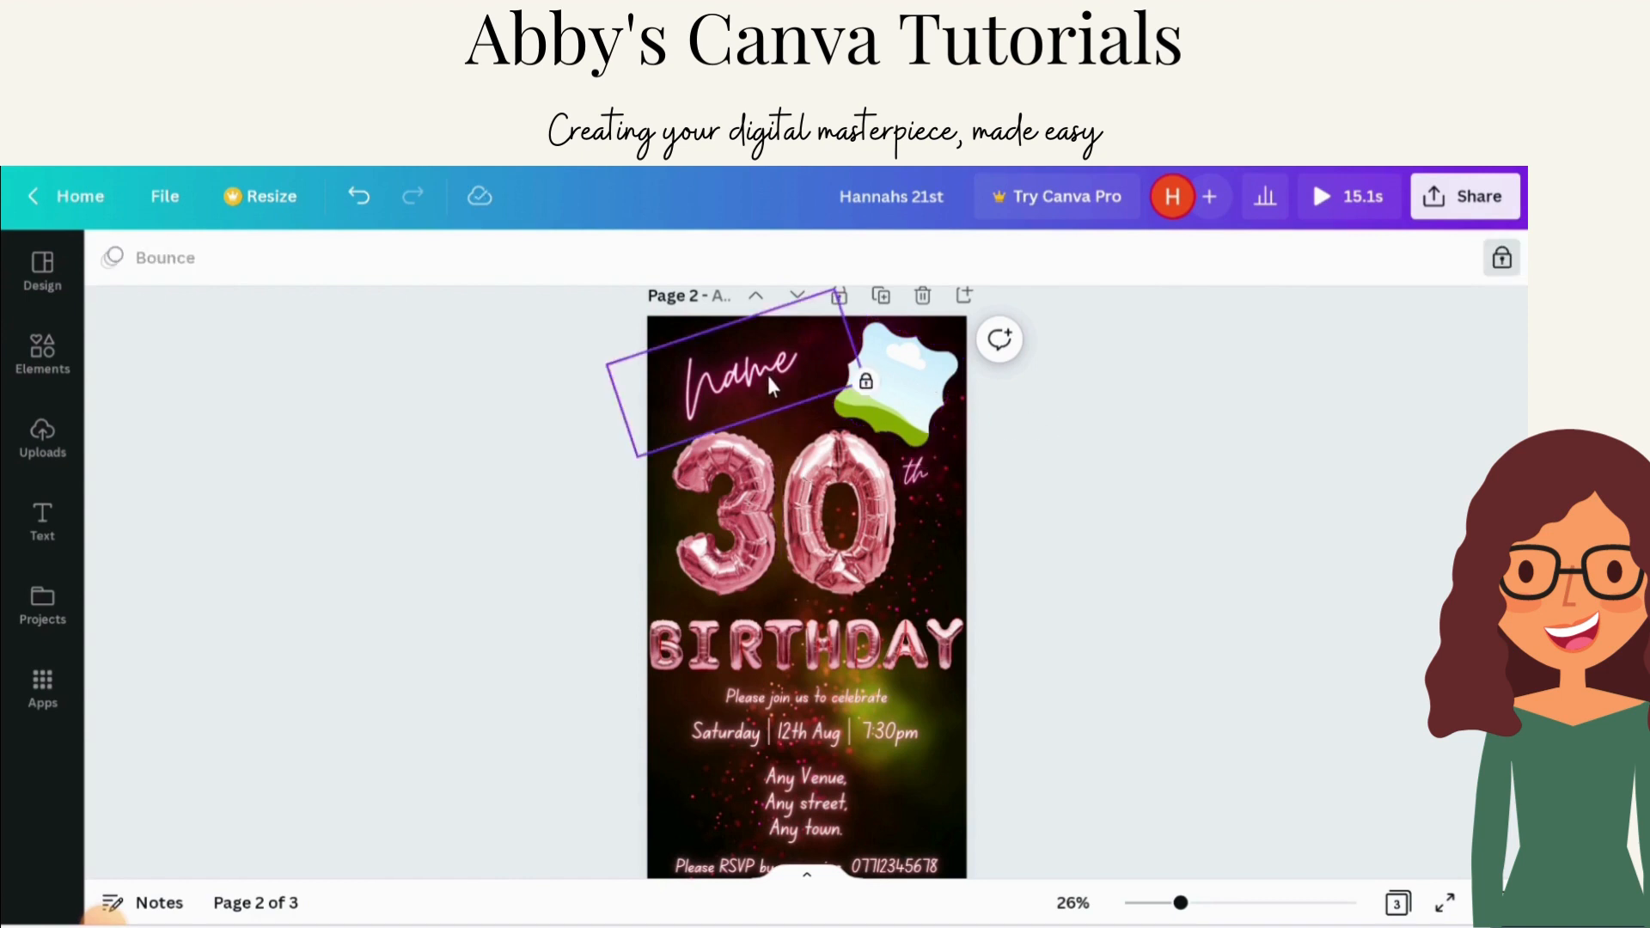
{"action": "left_click", "coordinate": [367, 207]}
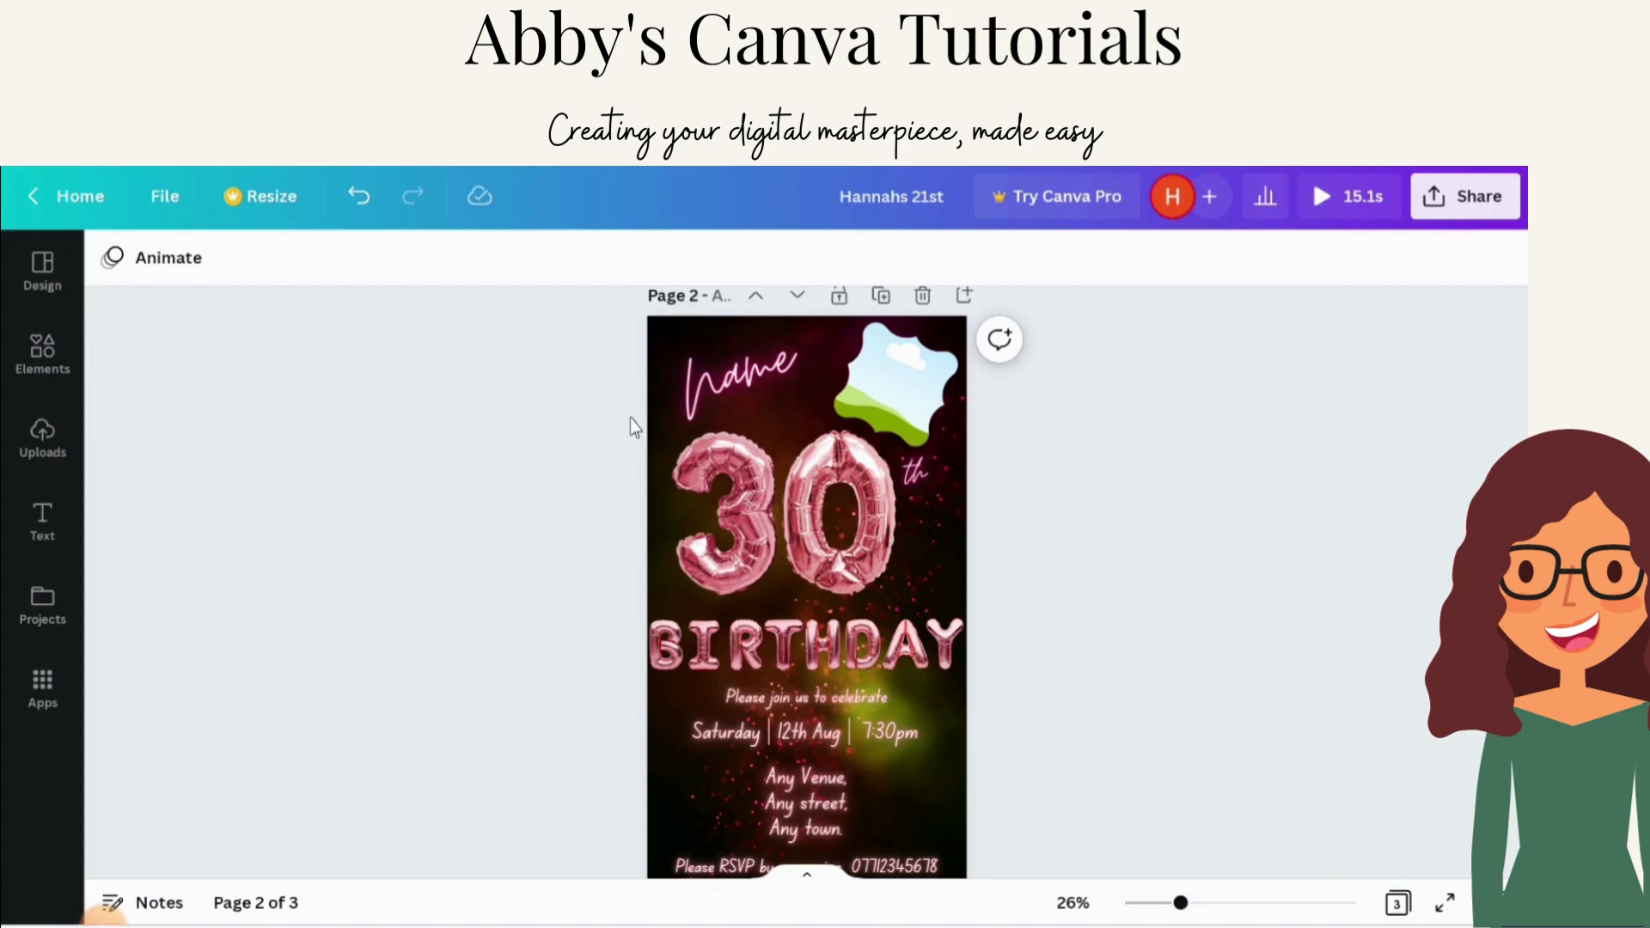
Step: Unlock the name text and replace 'name' with the birthday person's first name followed by 's
{"action": "left_click", "coordinate": [714, 378]}
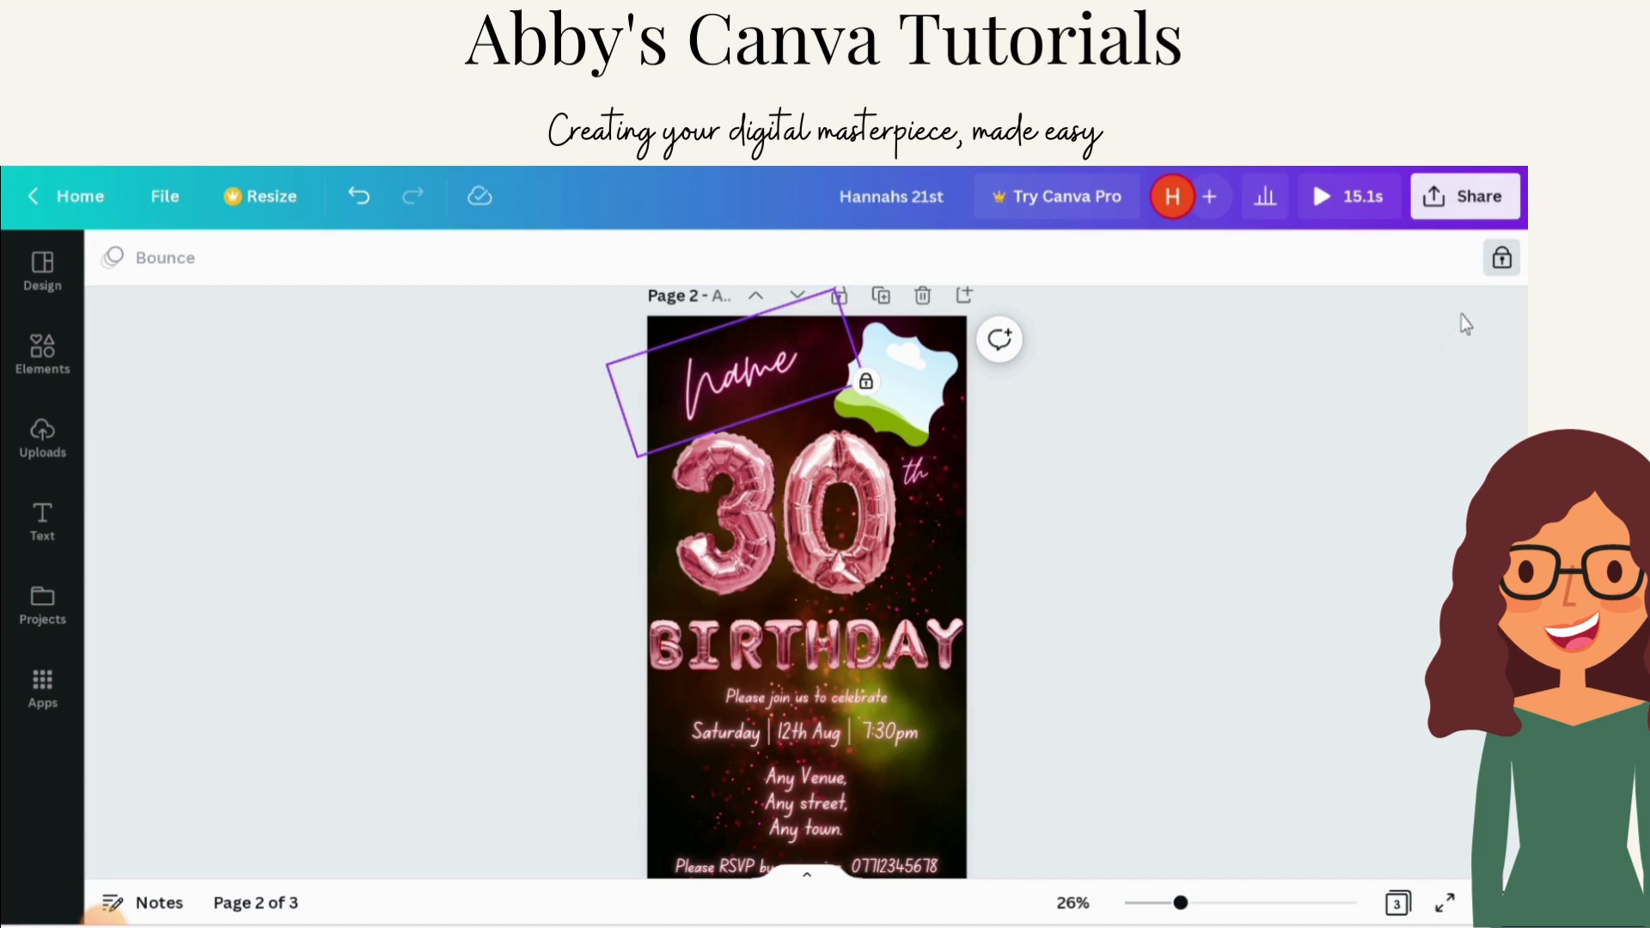
{"action": "left_click", "coordinate": [1501, 263]}
{"action": "left_click", "coordinate": [721, 394]}
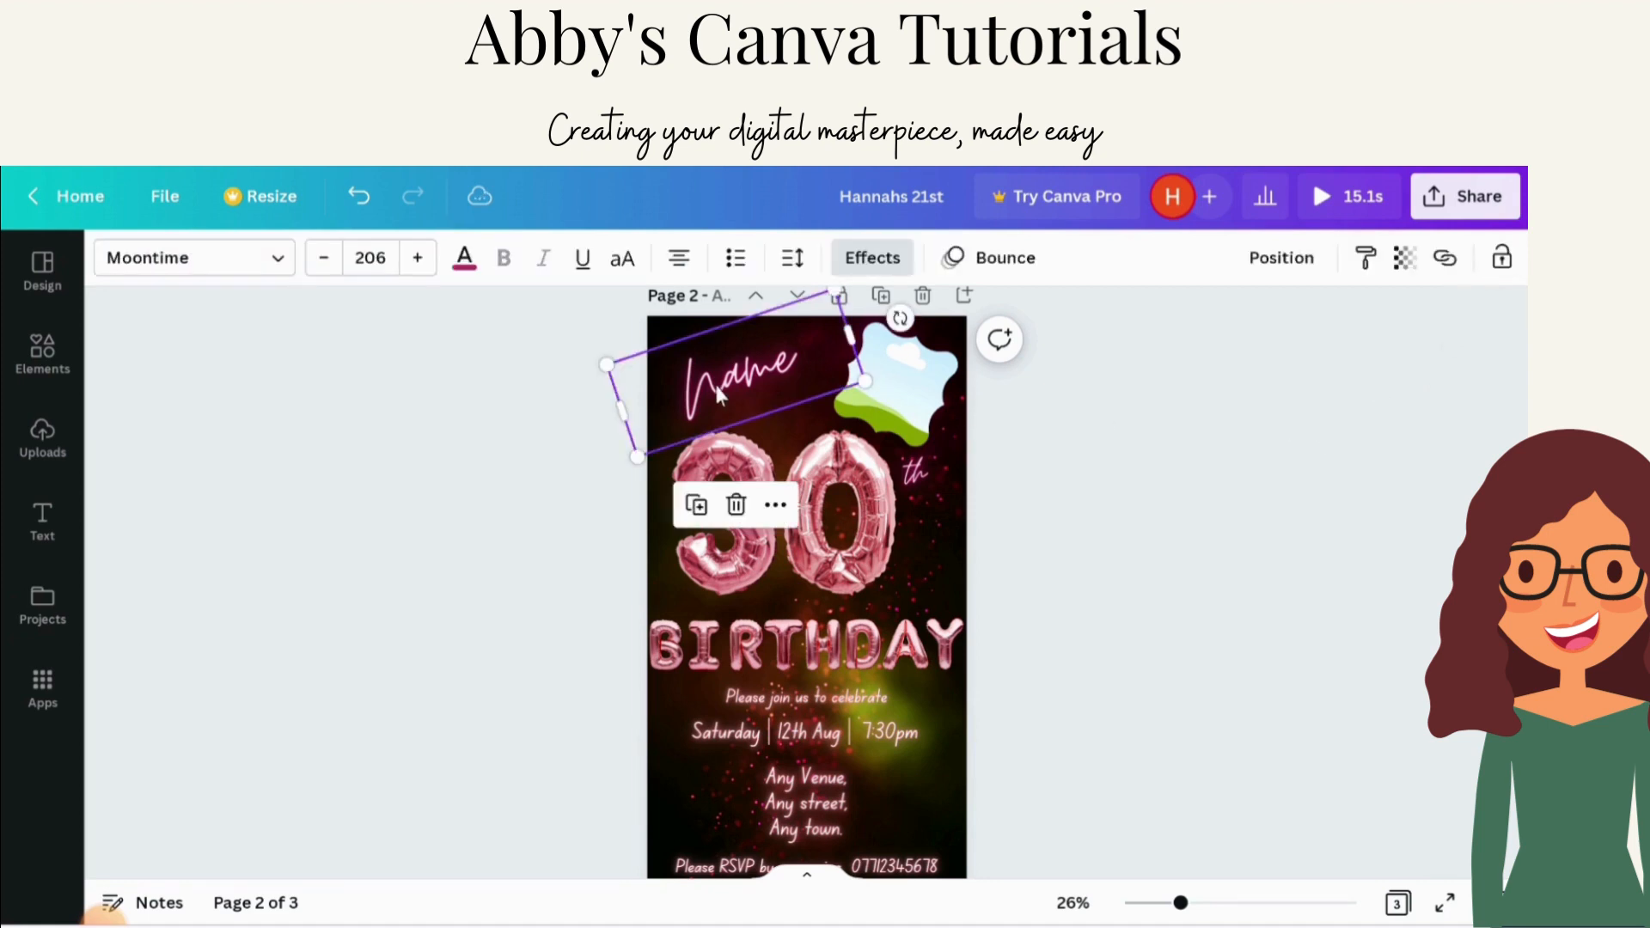
{"action": "scroll", "coordinate": [720, 393], "scroll_direction": "up", "scroll_amount": 1}
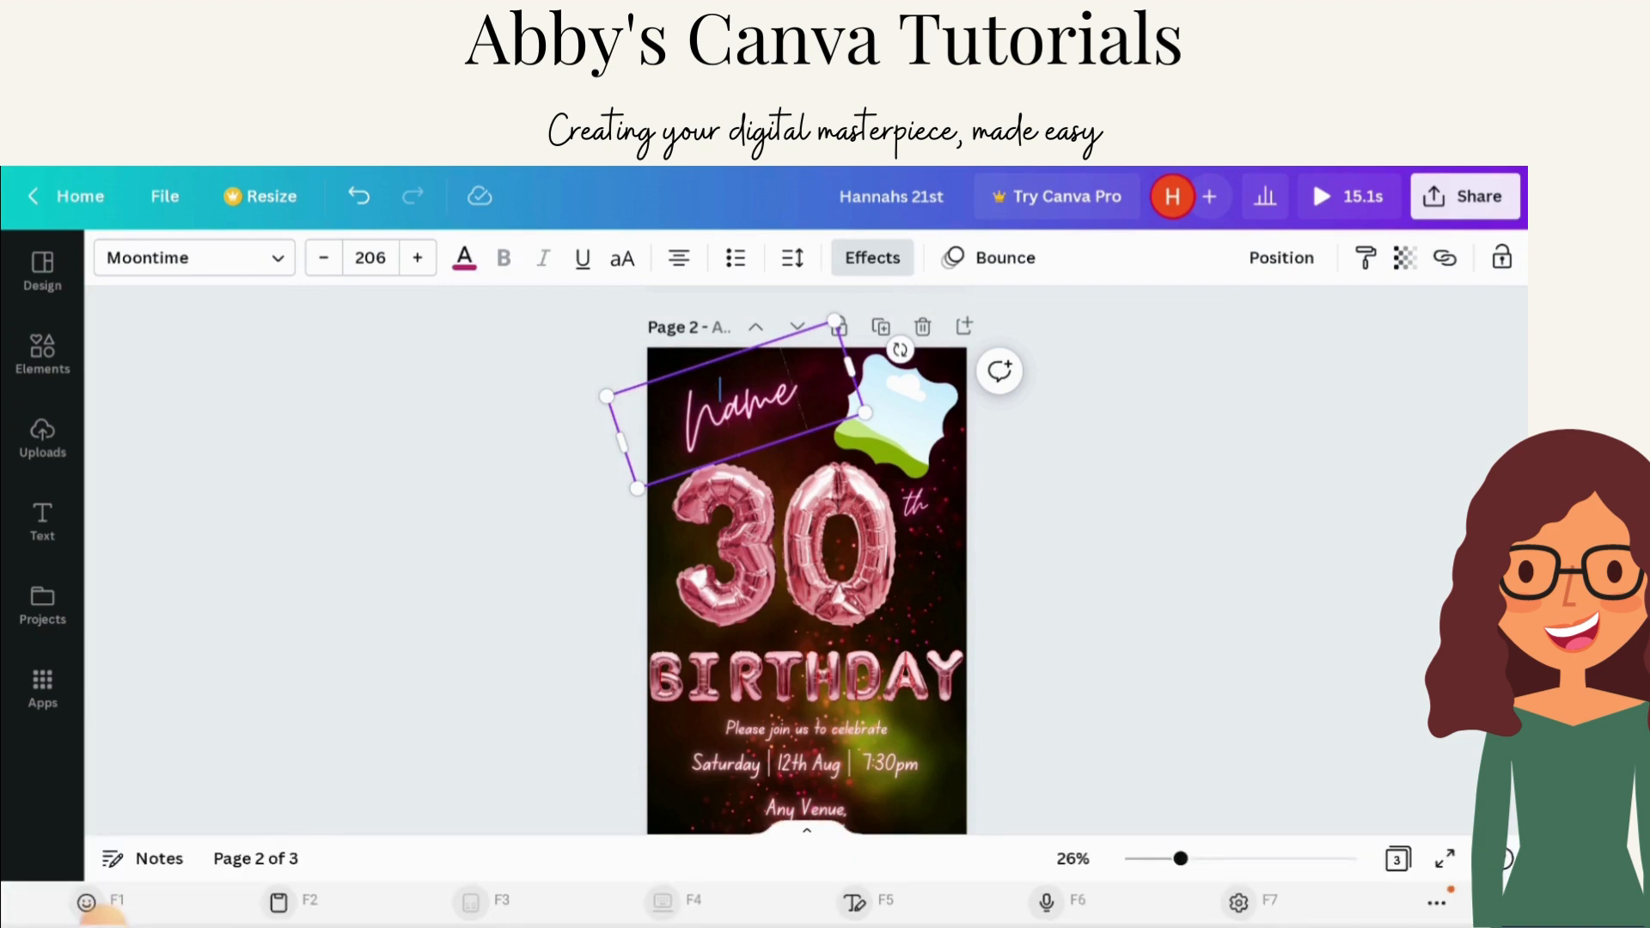
{"action": "key", "text": "BackSpace"}
{"action": "key", "text": "BackSpace"}
{"action": "key", "text": "BackSpace"}
{"action": "key", "text": "BackSpace"}
{"action": "type", "text": "H"}
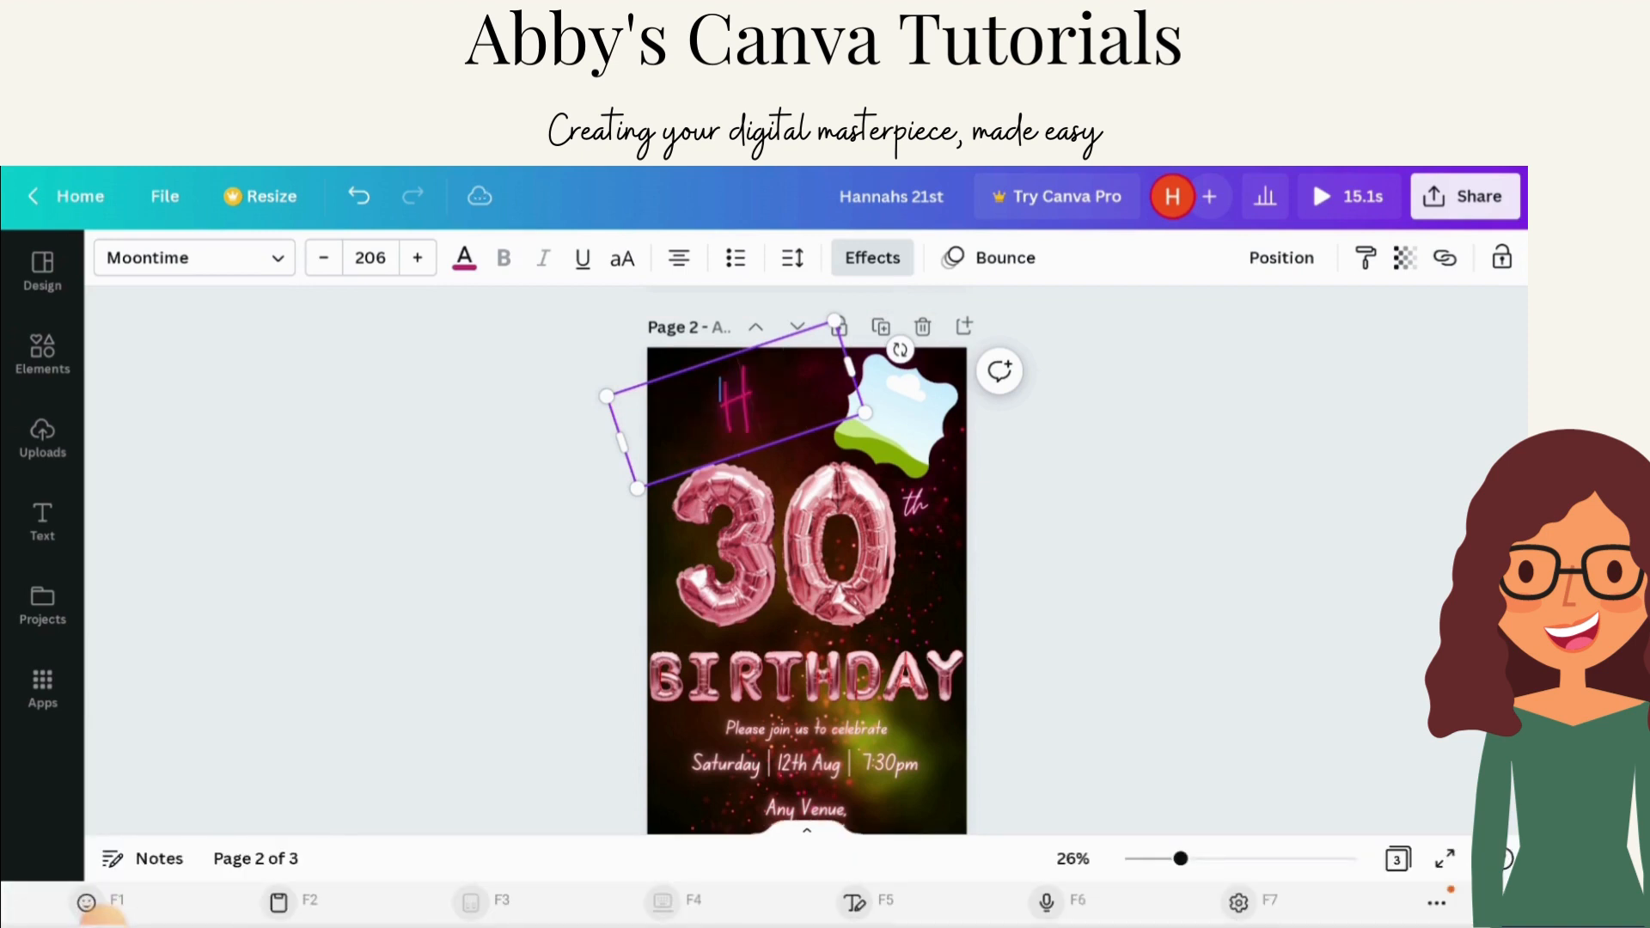
{"action": "type", "text": "annah's"}
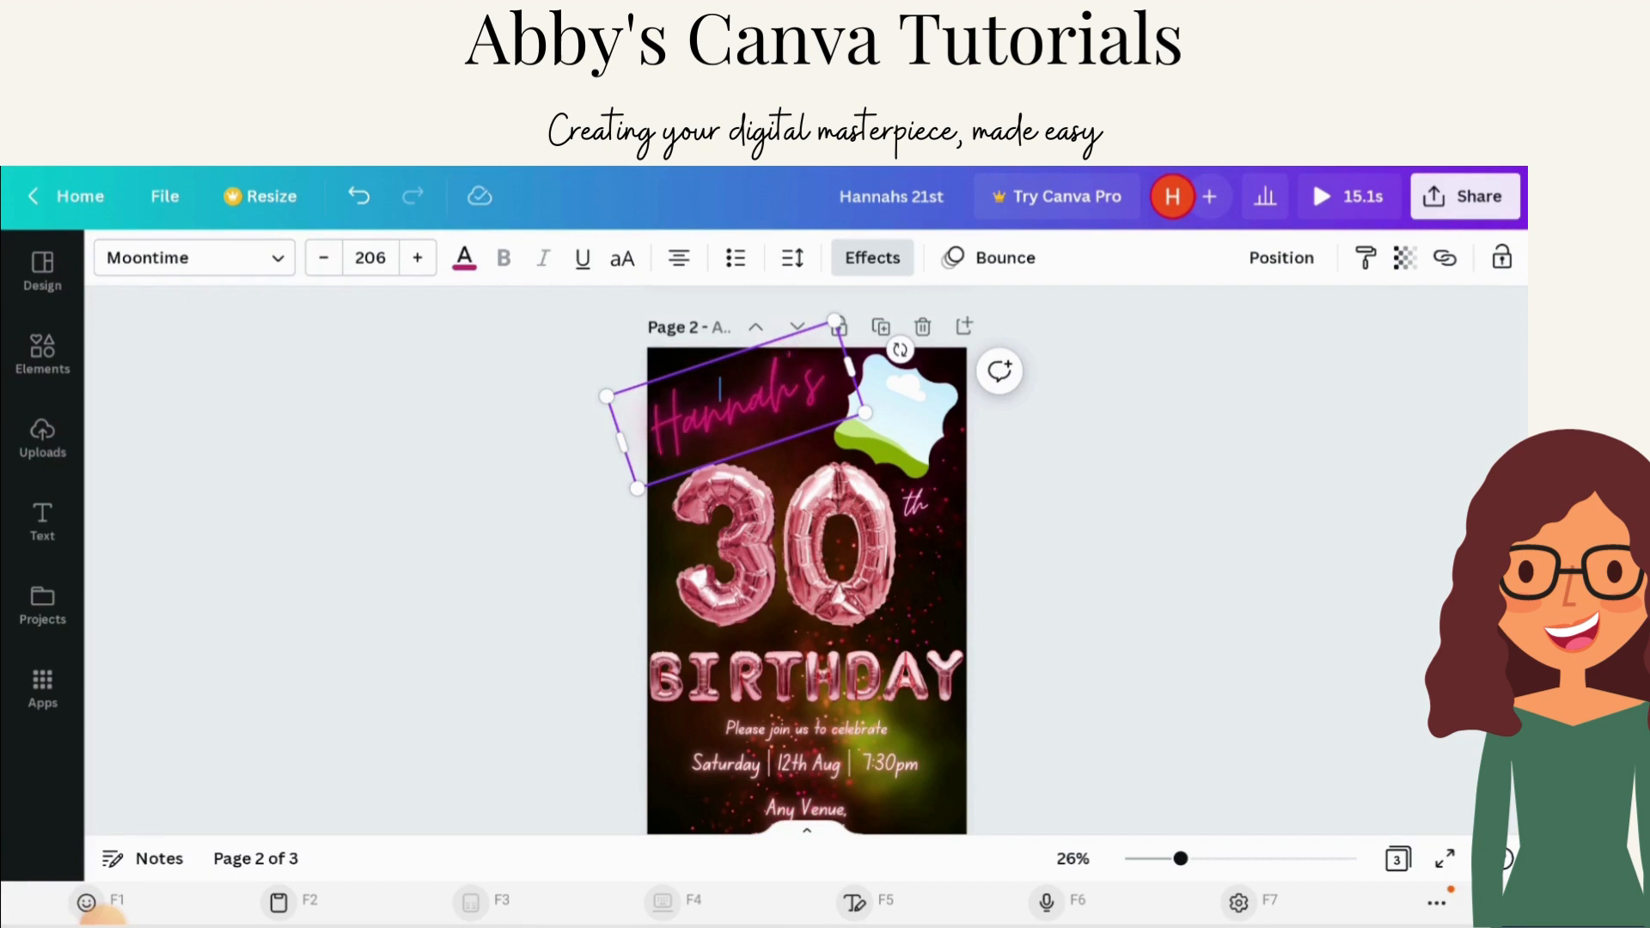
{"action": "key", "text": "Return"}
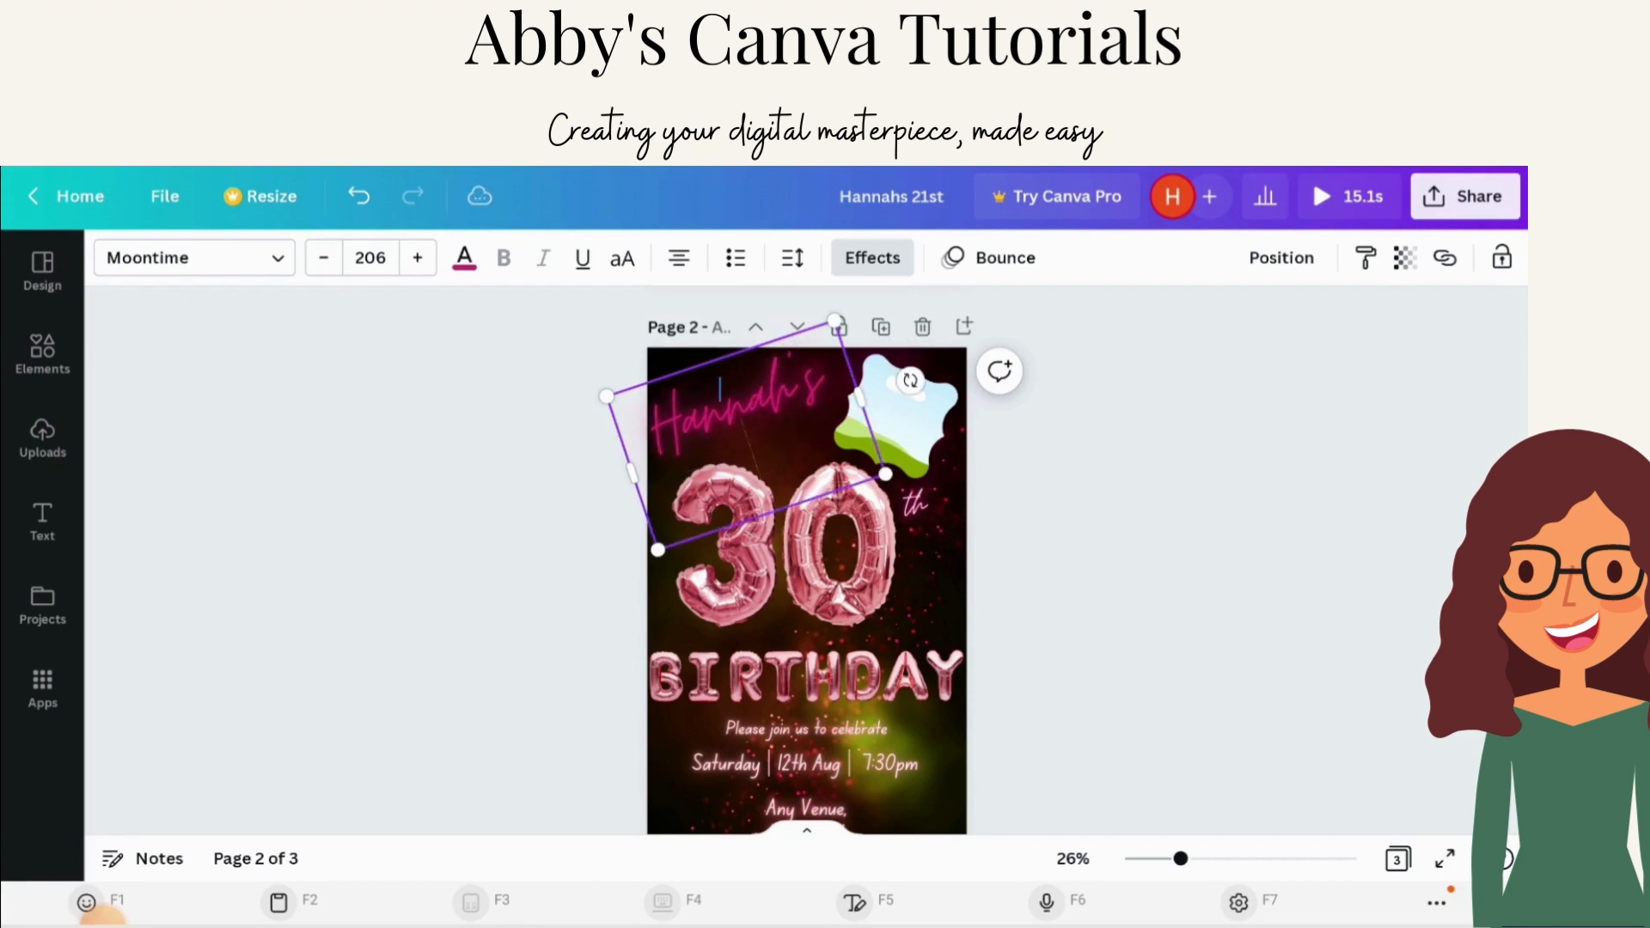
{"action": "key", "text": "BackSpace"}
{"action": "left_click", "coordinate": [1294, 559]}
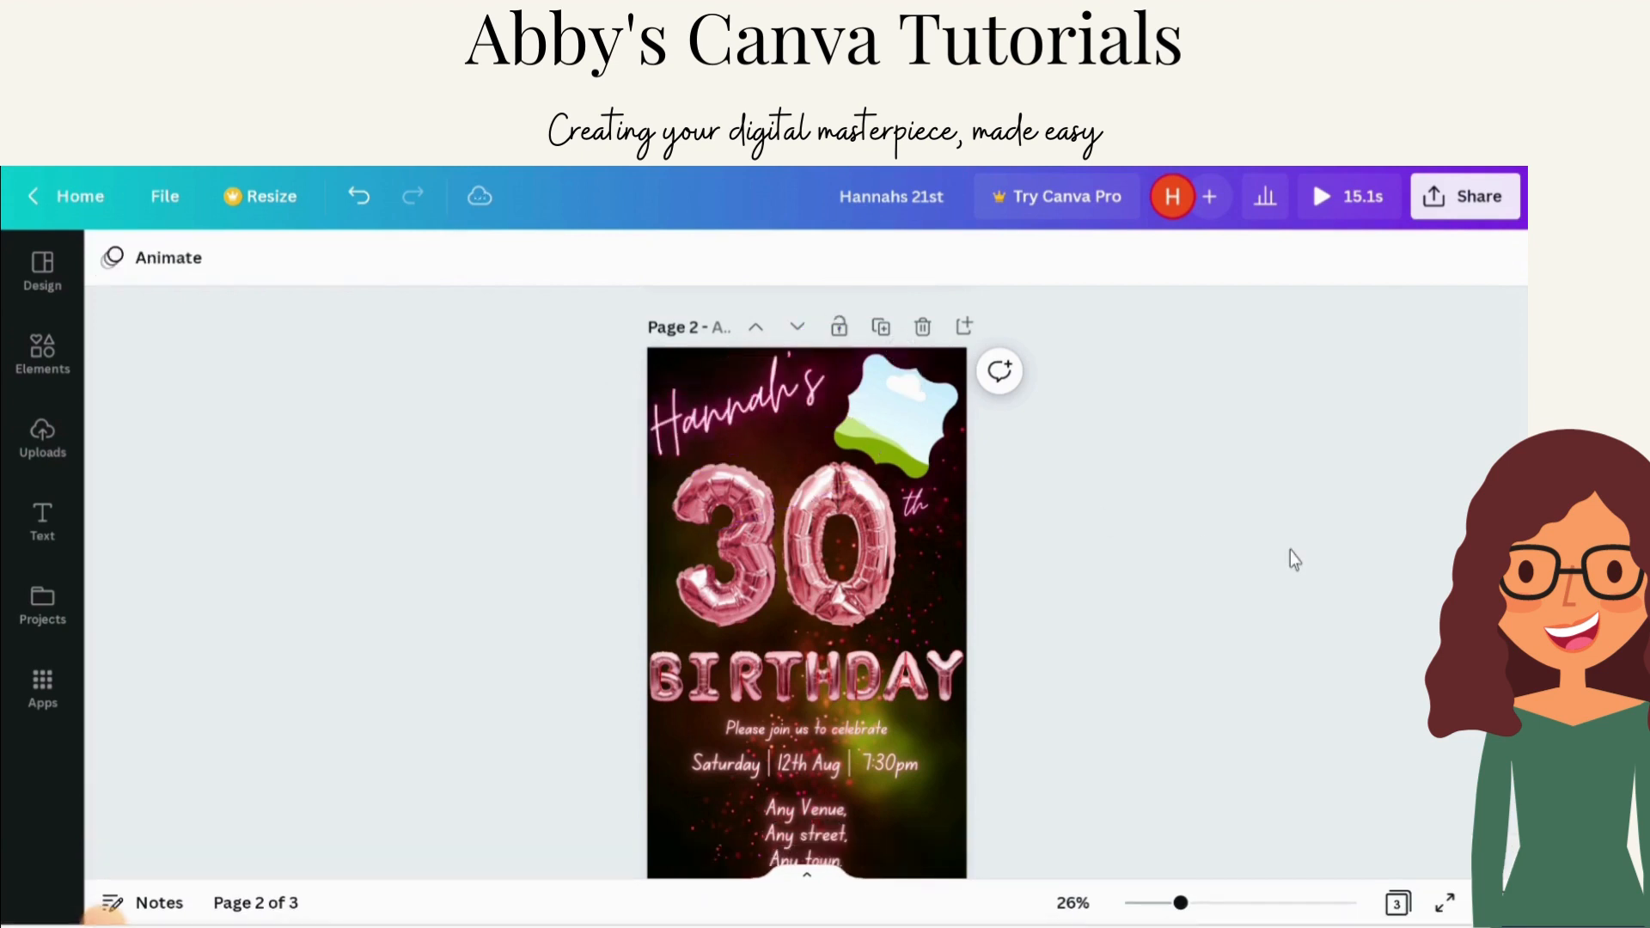
Step: Try resizing the name text on page 2 by dragging its corner
{"action": "left_click", "coordinate": [753, 383]}
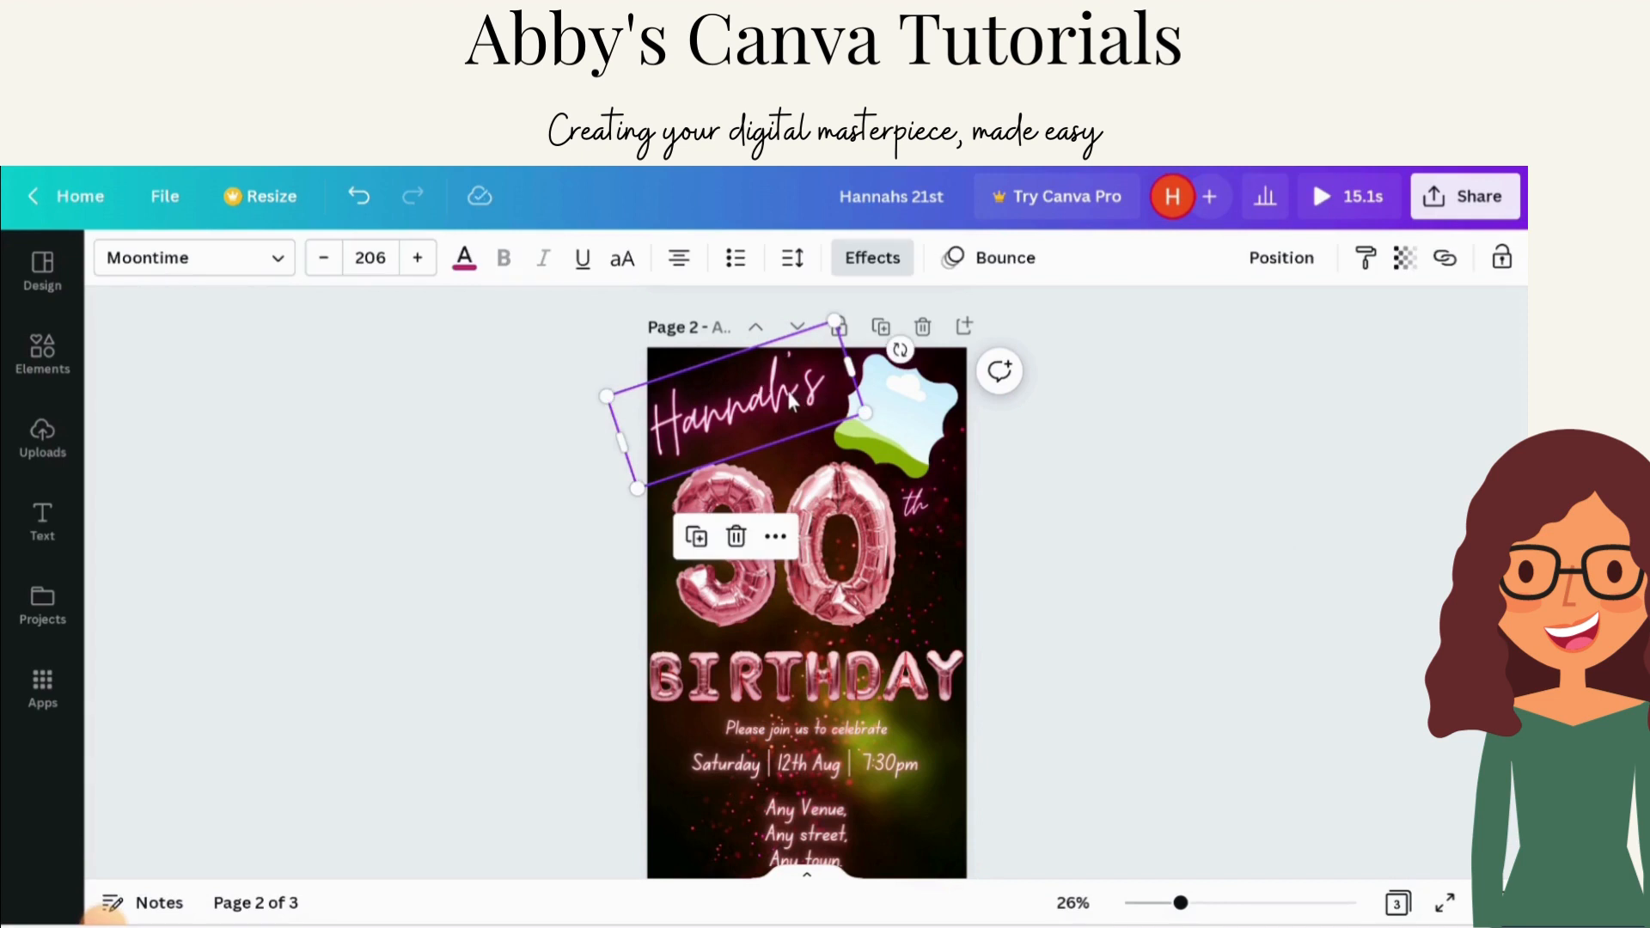
{"action": "mouse_move", "coordinate": [793, 401]}
{"action": "left_mouse_down"}
{"action": "mouse_move", "coordinate": [800, 412]}
{"action": "mouse_move", "coordinate": [784, 409]}
{"action": "left_mouse_up"}
{"action": "left_click", "coordinate": [1103, 423]}
{"action": "left_click", "coordinate": [756, 413]}
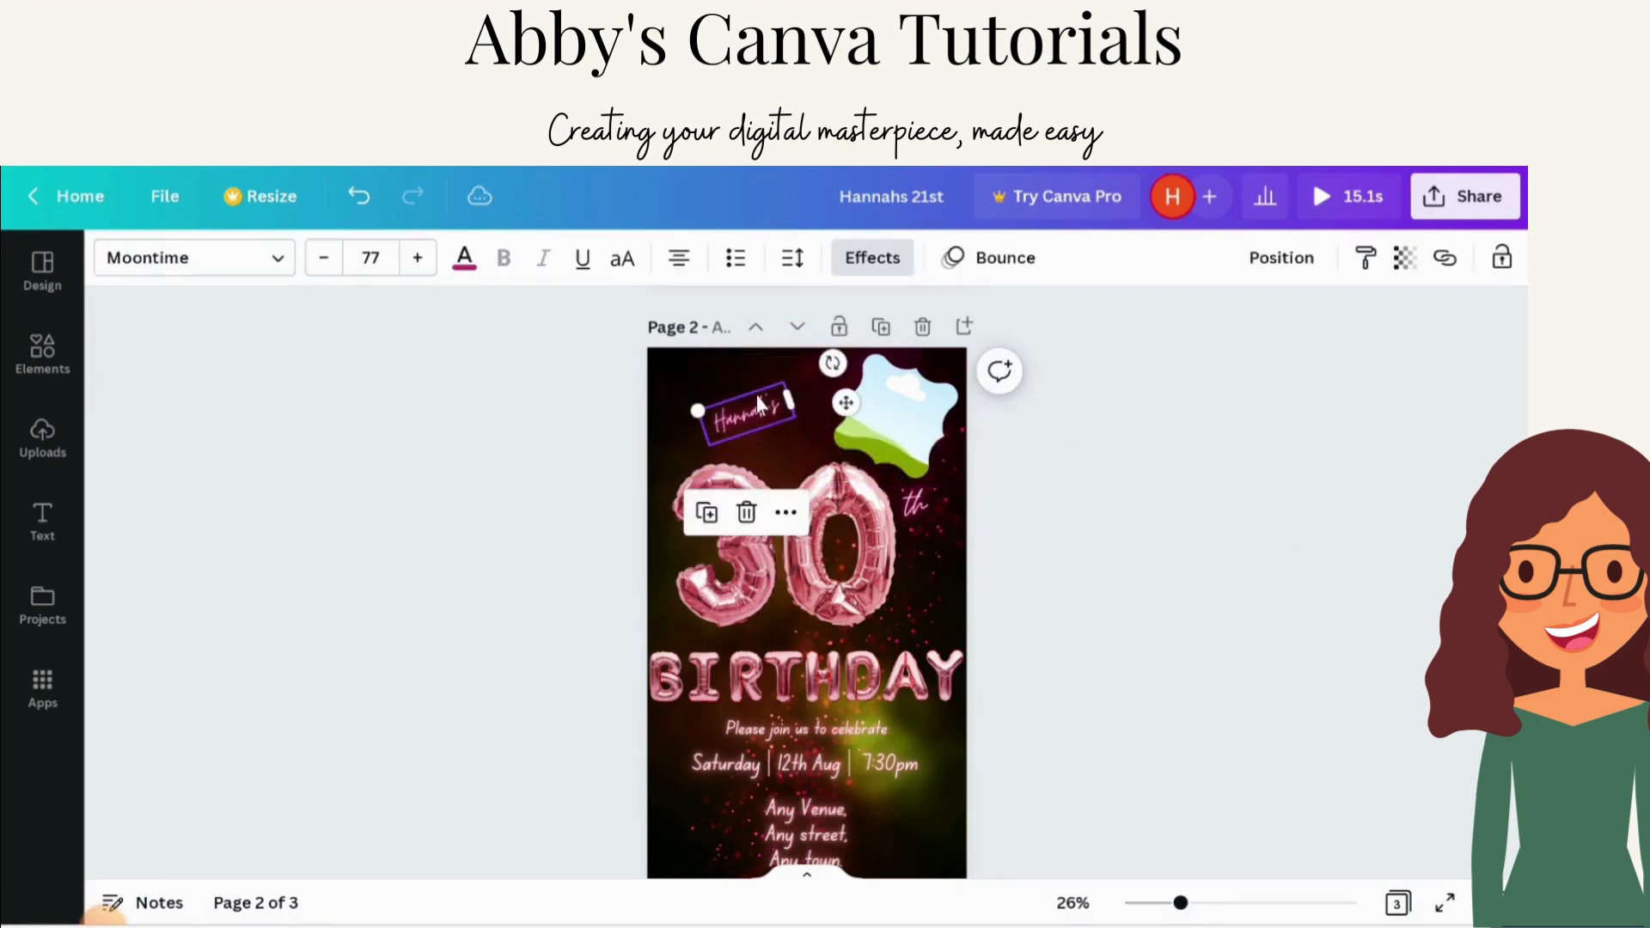
{"action": "scroll", "coordinate": [762, 413], "scroll_direction": "down", "scroll_amount": 1}
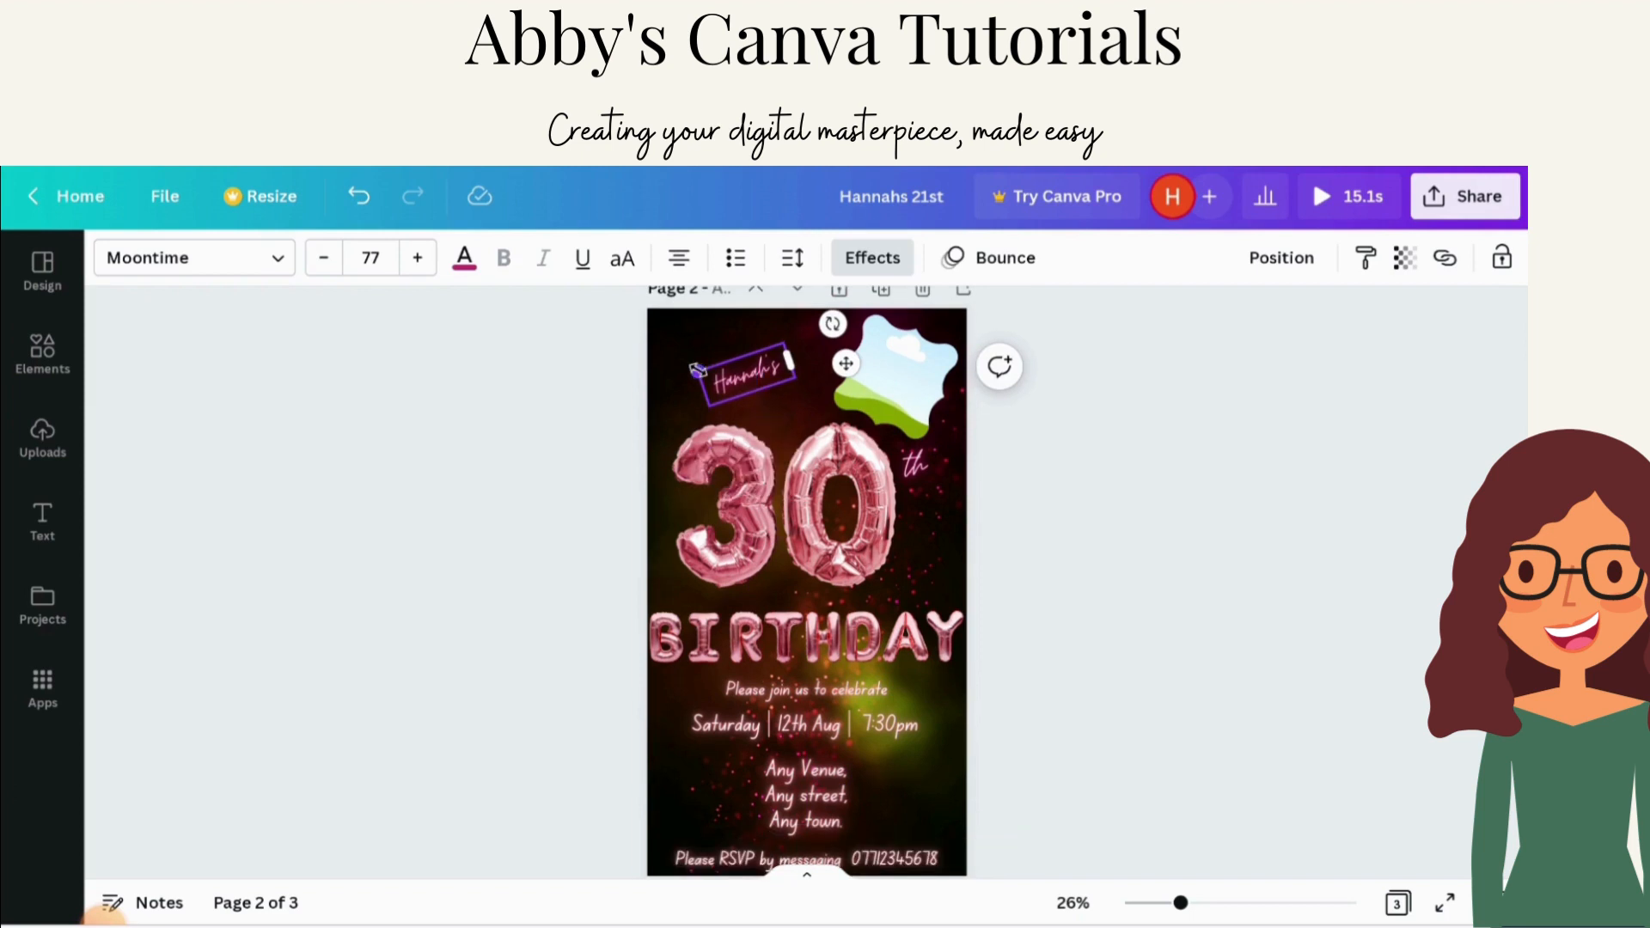
Step: Enlarge the name text on page 2 to font size 202
{"action": "left_click_drag", "start_coordinate": [698, 371], "coordinate": [634, 368]}
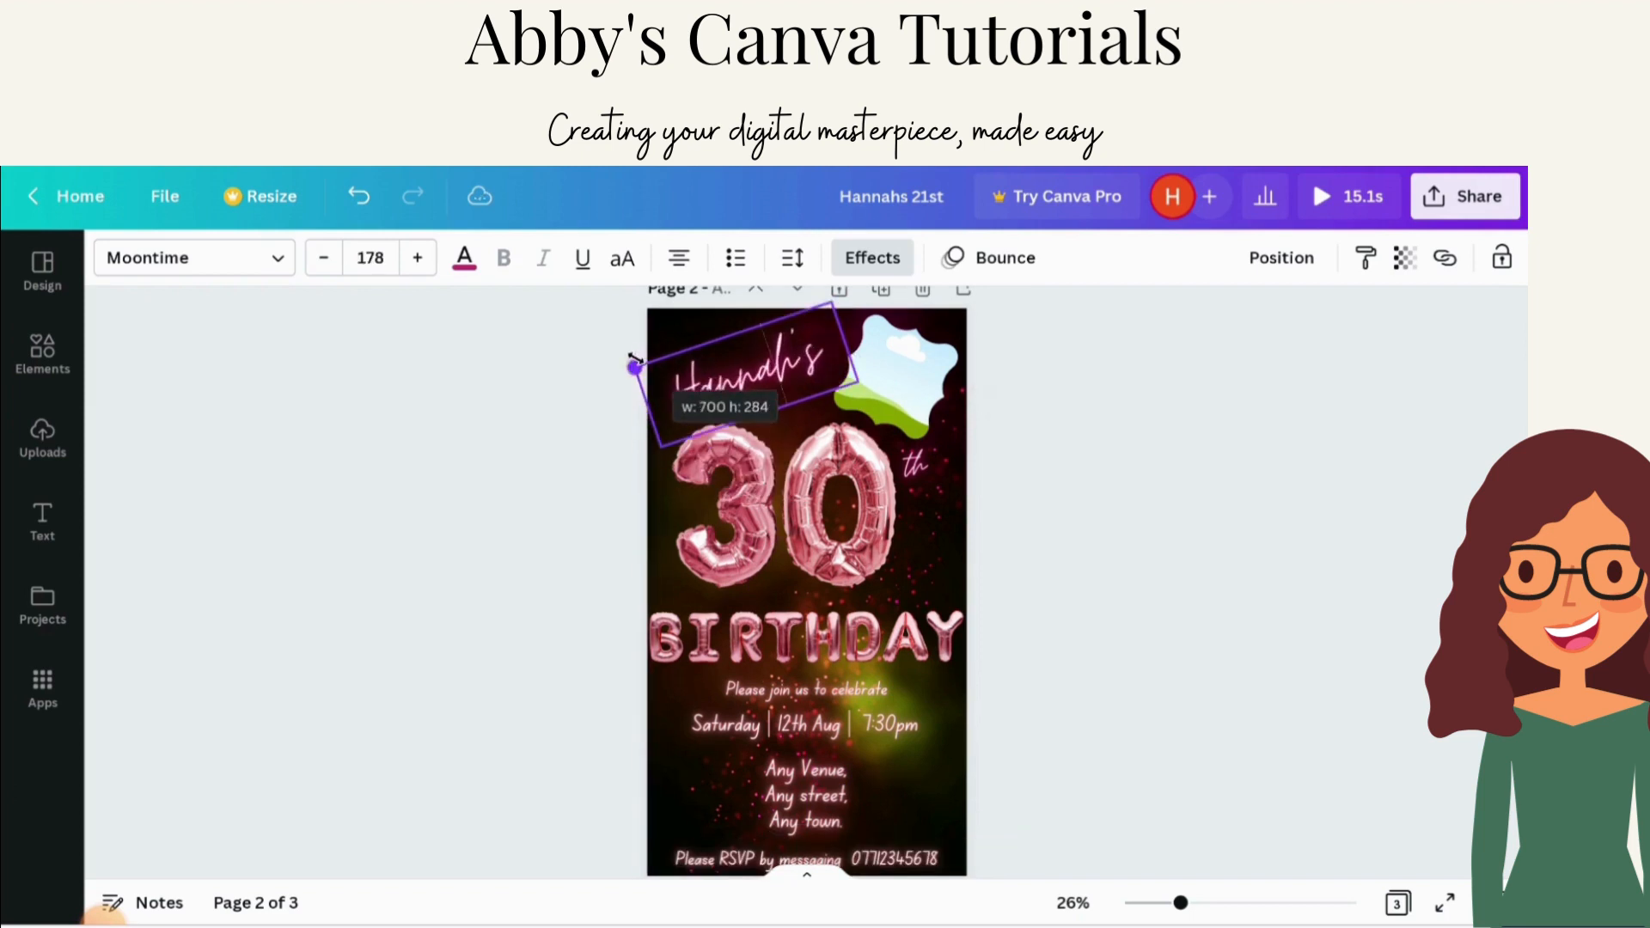
{"action": "left_click", "coordinate": [415, 268]}
{"action": "left_click", "coordinate": [415, 268]}
{"action": "left_click", "coordinate": [415, 268]}
{"action": "left_click", "coordinate": [415, 269]}
{"action": "left_click", "coordinate": [415, 270]}
{"action": "left_click", "coordinate": [416, 270]}
{"action": "left_click", "coordinate": [415, 271]}
{"action": "left_click", "coordinate": [416, 263]}
{"action": "left_click", "coordinate": [416, 263]}
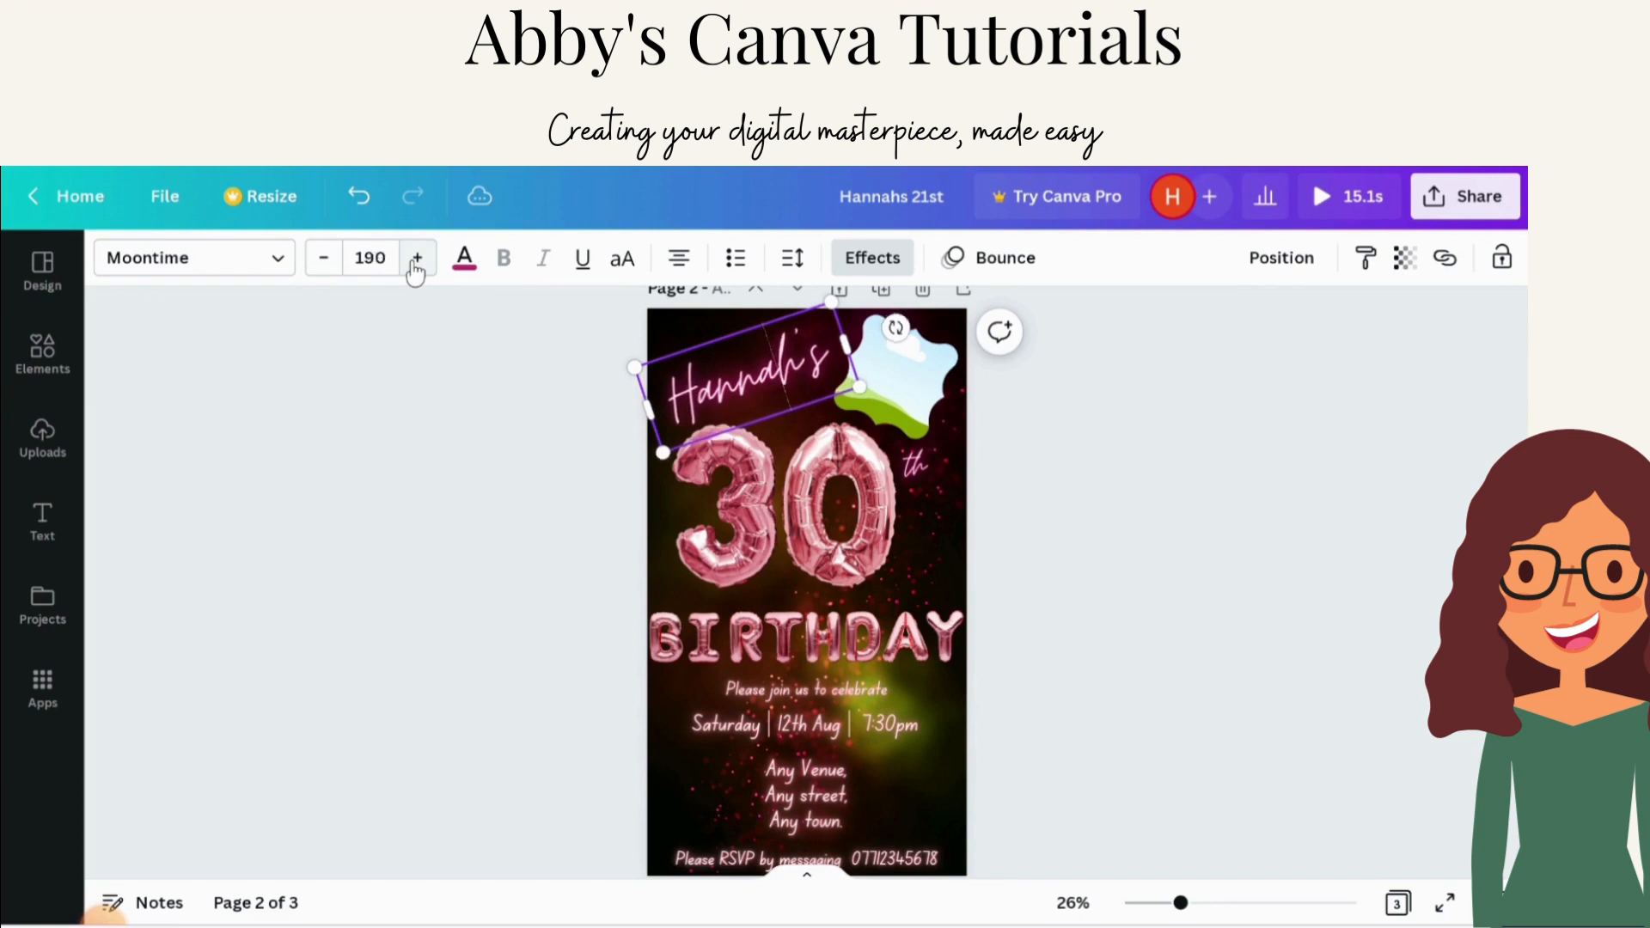
{"action": "left_click", "coordinate": [416, 263]}
{"action": "left_click", "coordinate": [416, 263]}
{"action": "left_click", "coordinate": [416, 263]}
{"action": "left_click", "coordinate": [416, 263]}
{"action": "left_click", "coordinate": [416, 263]}
{"action": "left_click", "coordinate": [416, 263]}
{"action": "left_click", "coordinate": [1250, 588]}
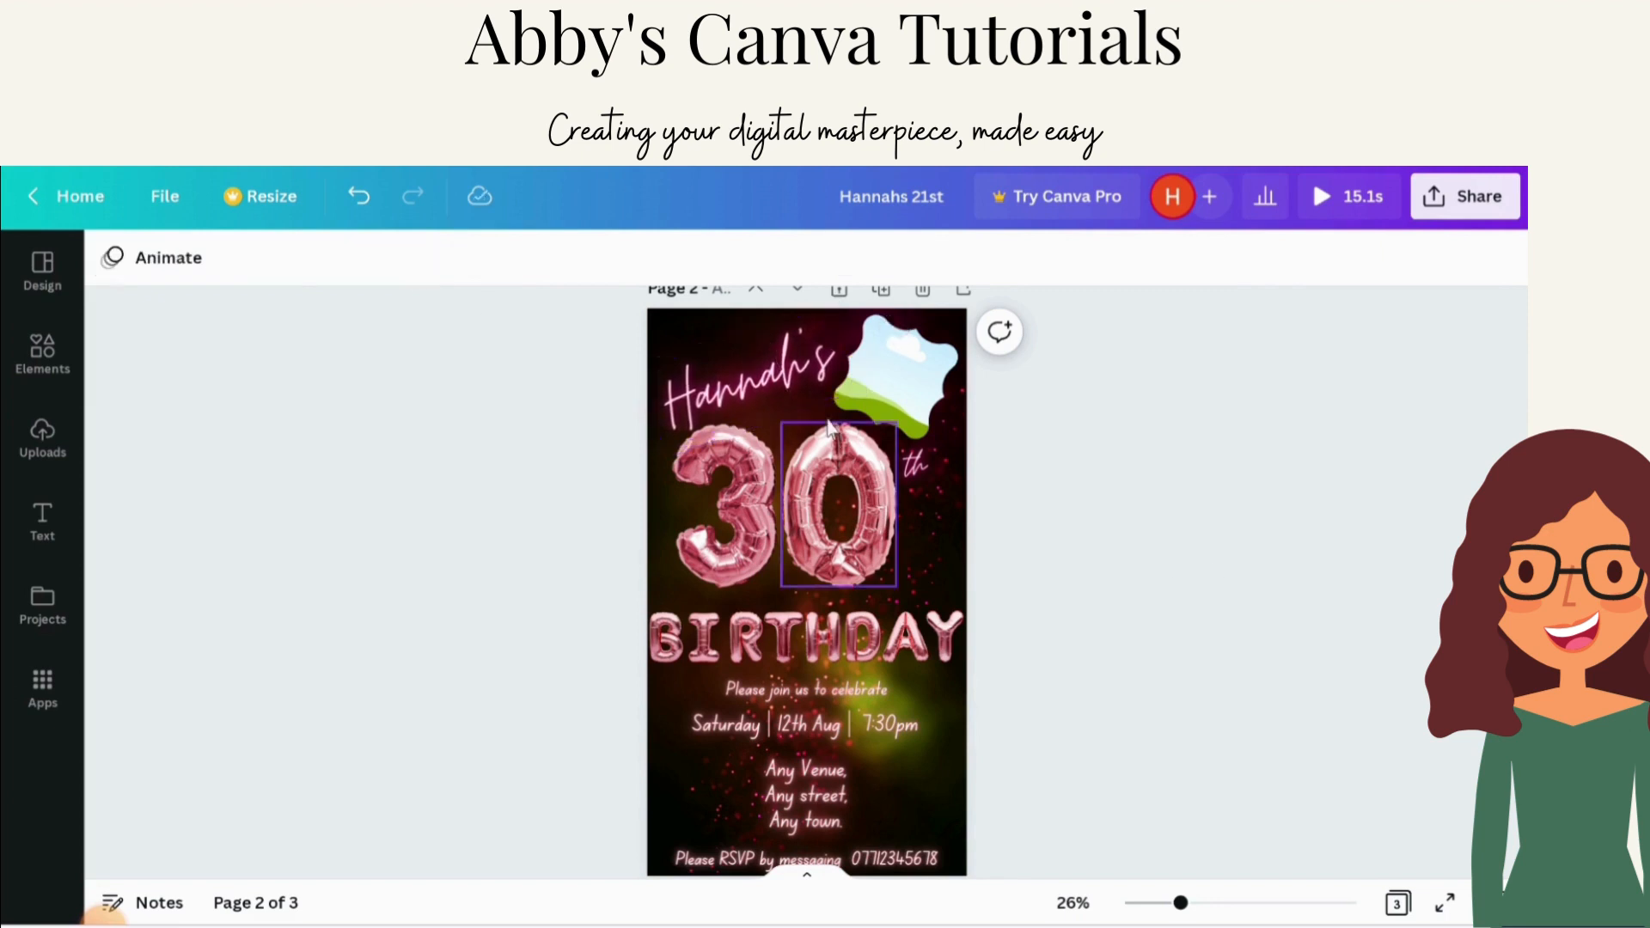
Step: Nudge the name text slightly into place and lock it
{"action": "left_click", "coordinate": [774, 385]}
{"action": "left_click_drag", "start_coordinate": [777, 385], "coordinate": [776, 370]}
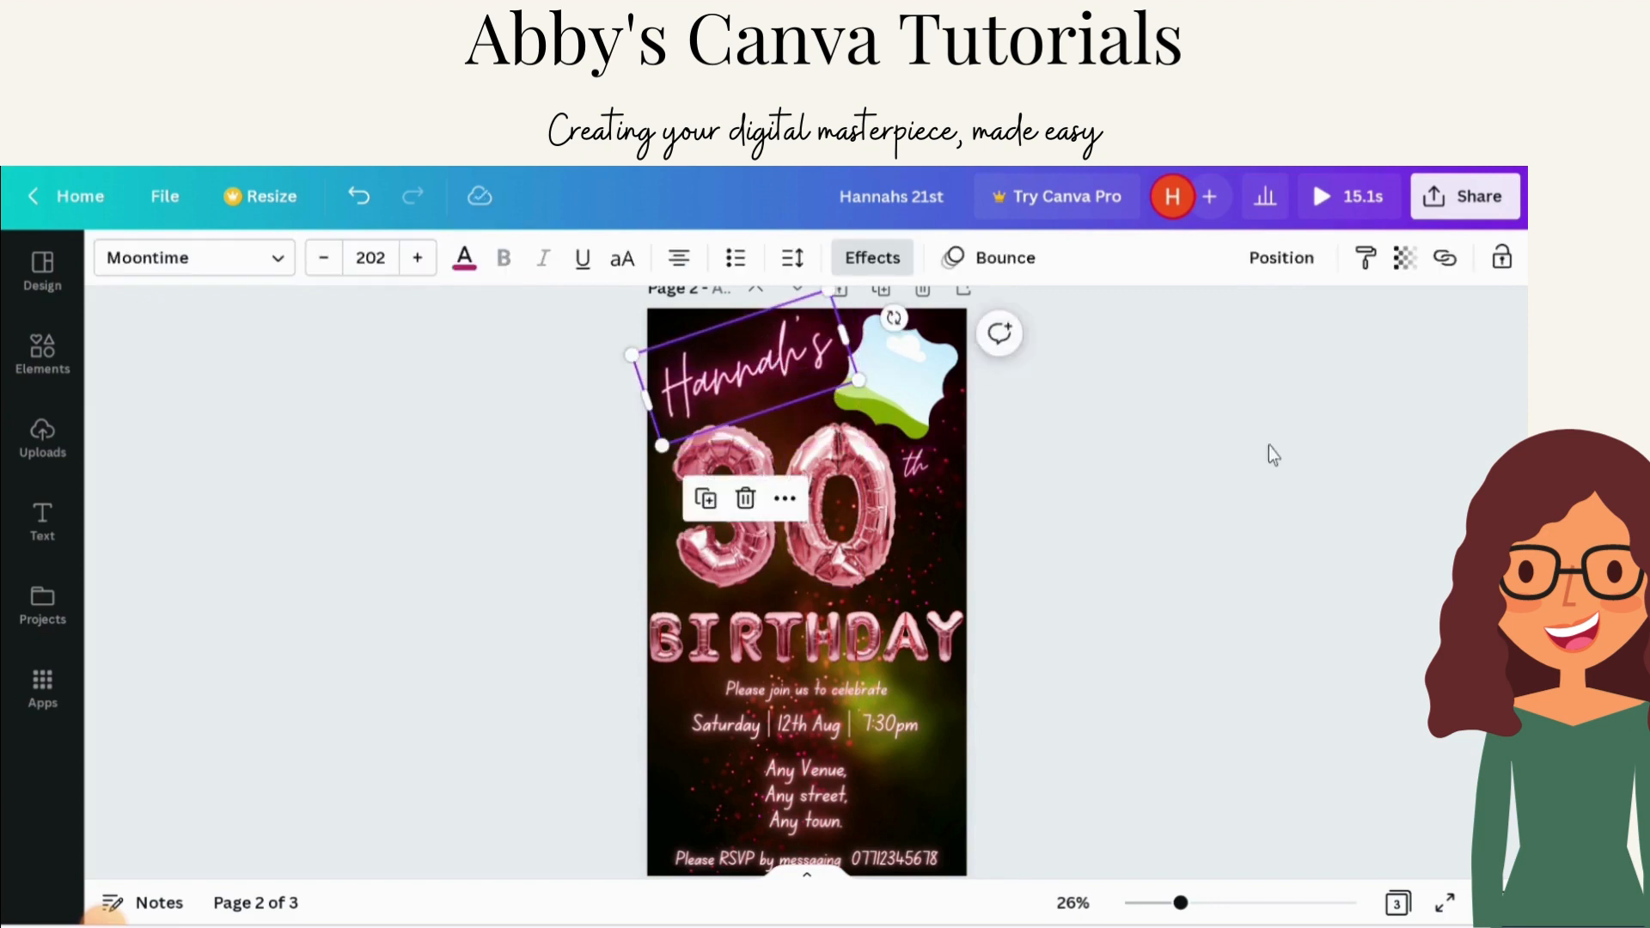
{"action": "left_click", "coordinate": [1269, 446]}
{"action": "left_click", "coordinate": [792, 358]}
{"action": "left_click", "coordinate": [1496, 258]}
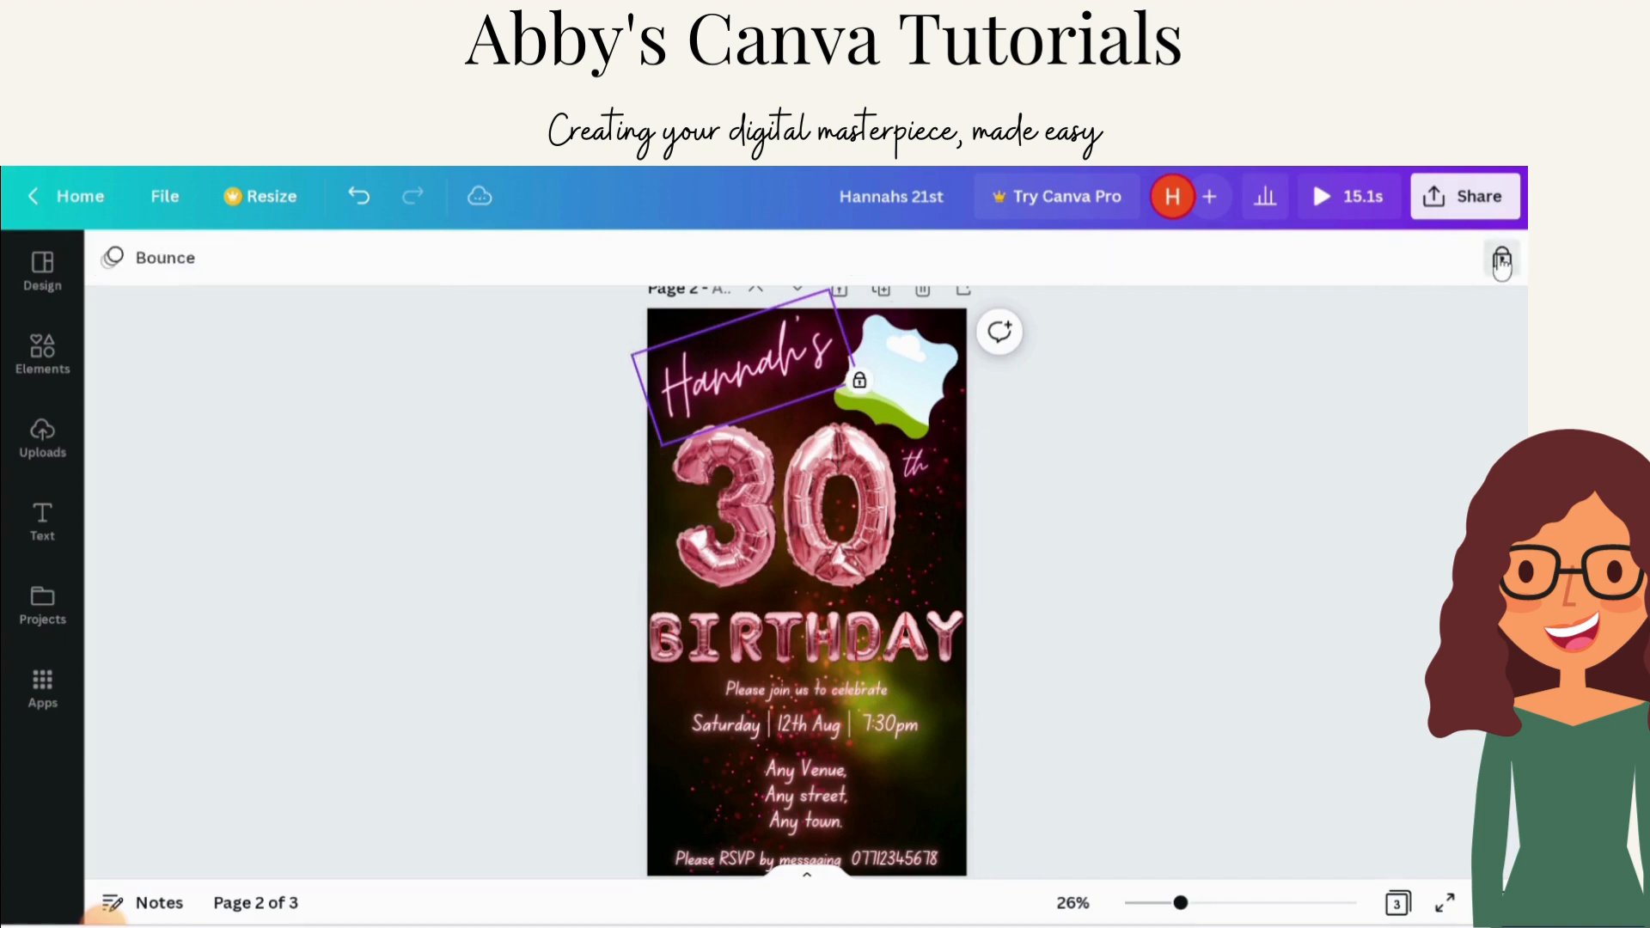
{"action": "left_click", "coordinate": [1100, 429]}
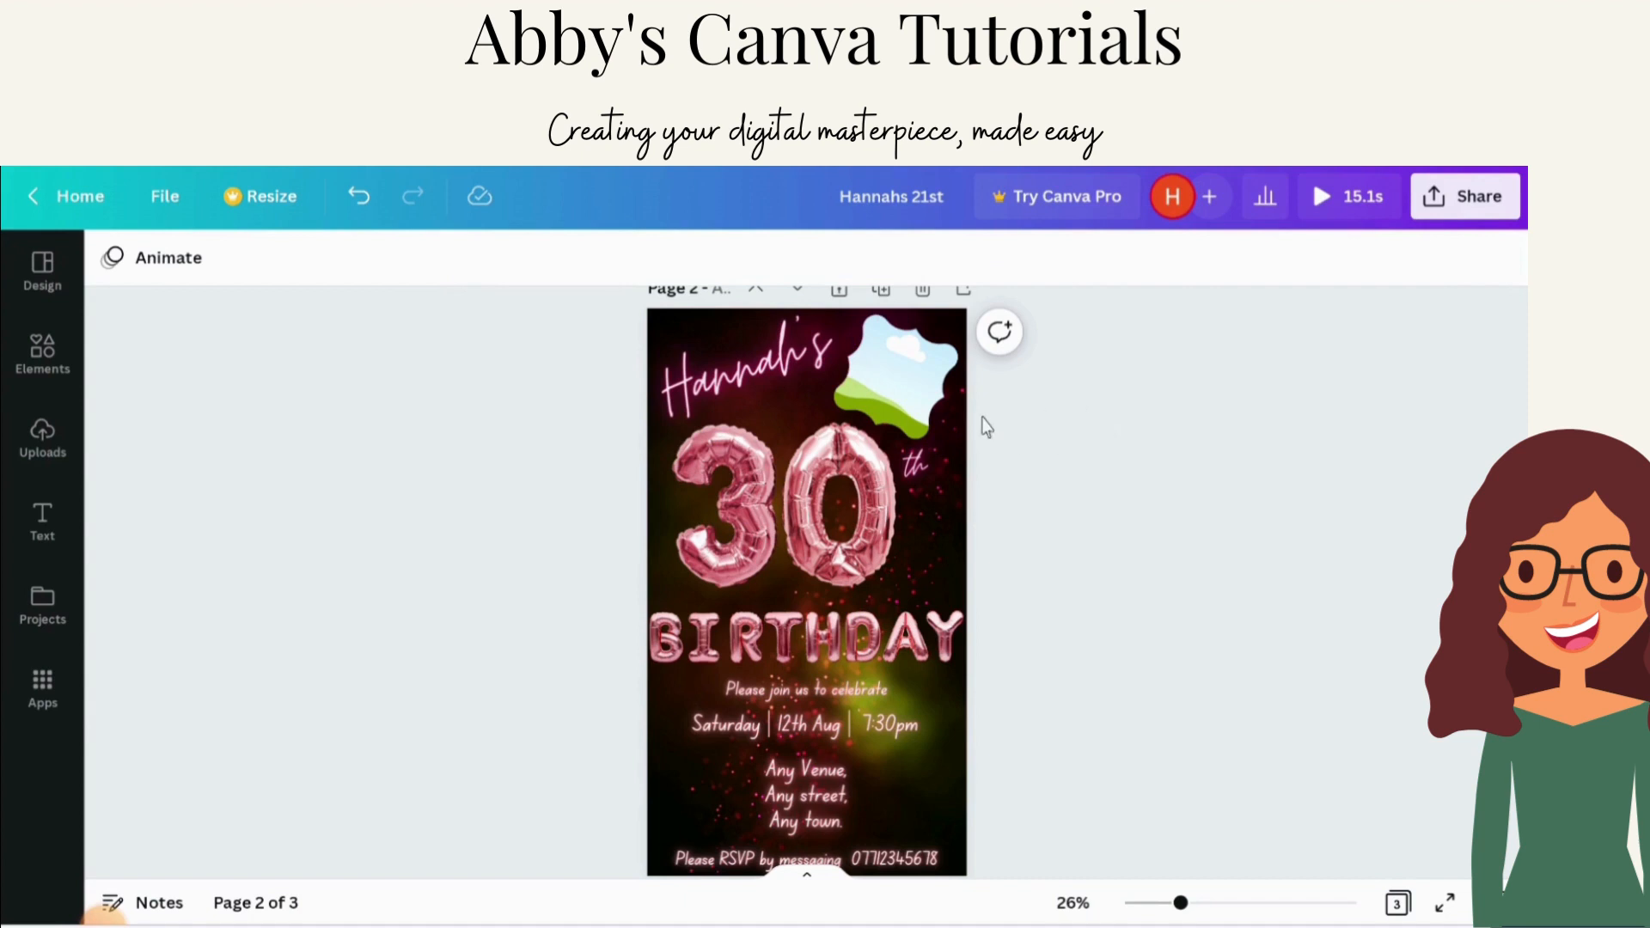
Step: Select the 3 and 0 balloon numbers on page 2 to check whether they are locked
{"action": "left_click", "coordinate": [759, 488]}
{"action": "left_click", "coordinate": [830, 481]}
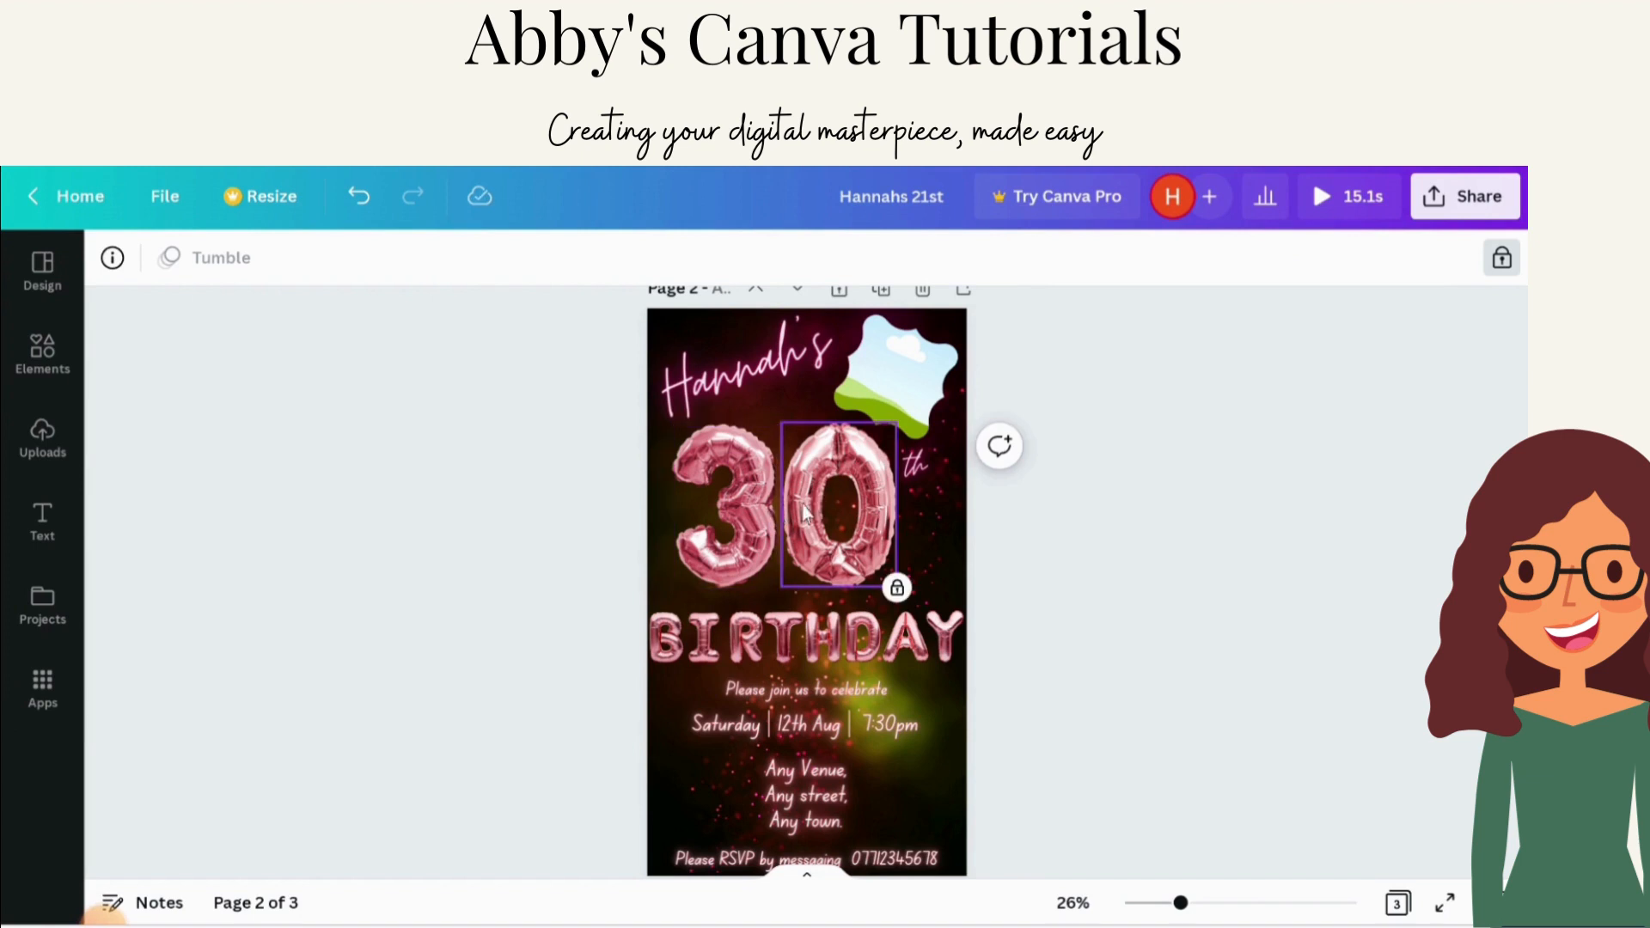
{"action": "left_click", "coordinate": [762, 516]}
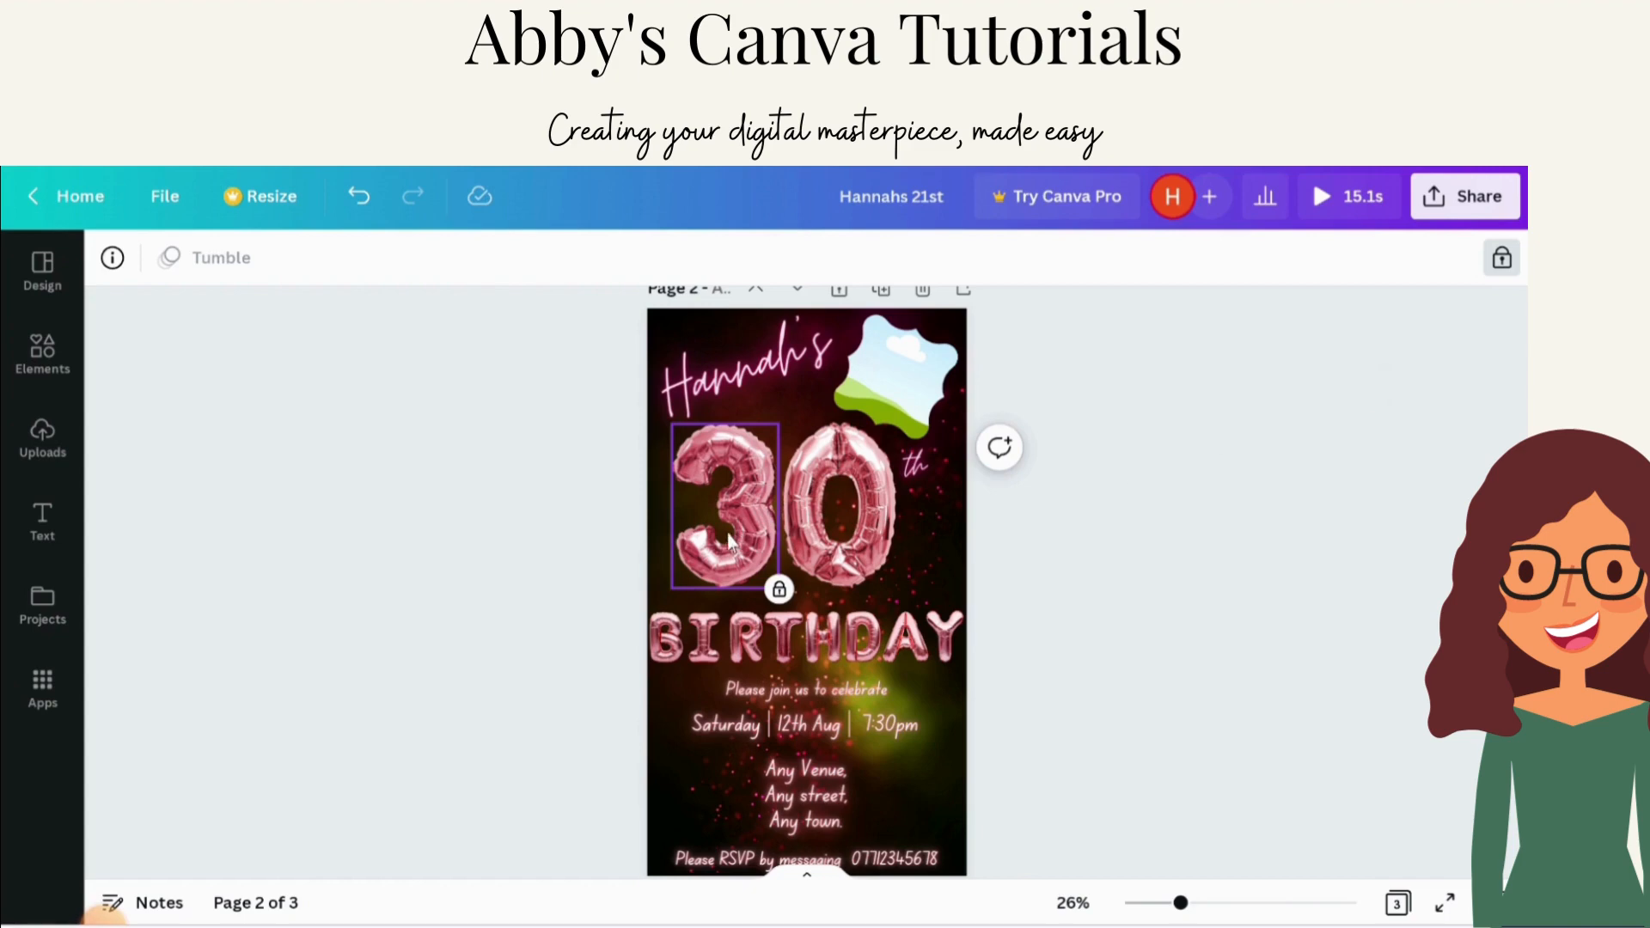
Step: Drag the 2 balloon upward on page 3 toward page 2
{"action": "scroll", "coordinate": [1063, 595], "scroll_direction": "down", "scroll_amount": 4}
{"action": "scroll", "coordinate": [1063, 595], "scroll_direction": "down", "scroll_amount": 3}
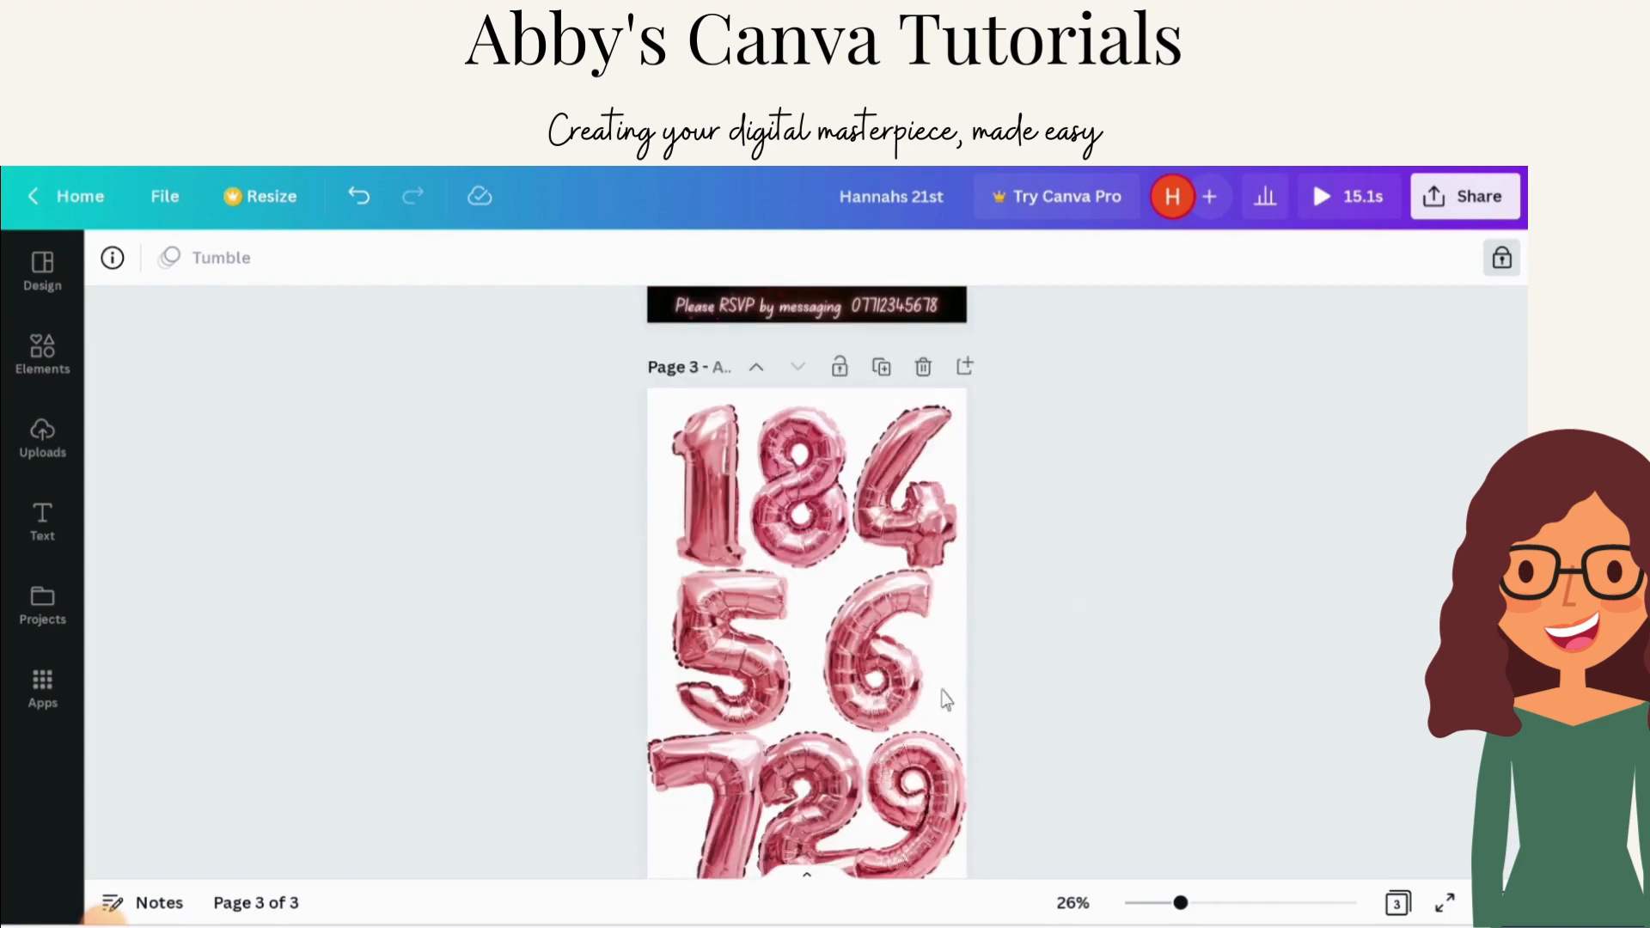
{"action": "mouse_move", "coordinate": [839, 763]}
{"action": "left_mouse_down"}
{"action": "mouse_move", "coordinate": [820, 460]}
{"action": "mouse_move", "coordinate": [808, 773]}
{"action": "left_mouse_up"}
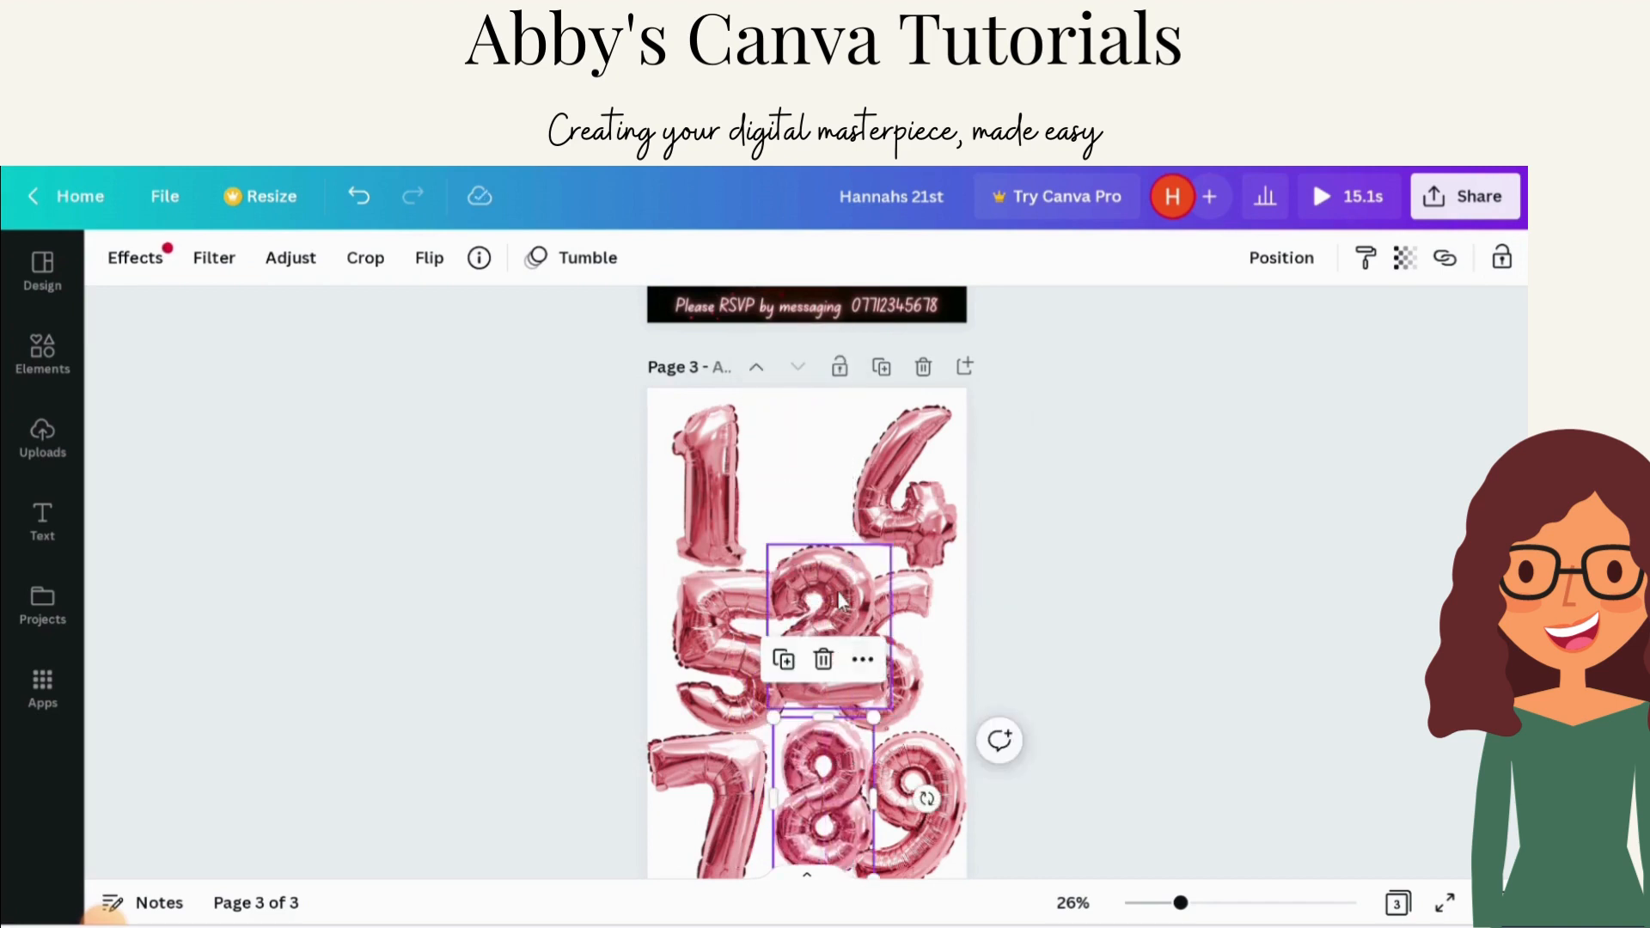
{"action": "left_click_drag", "start_coordinate": [816, 602], "coordinate": [817, 507]}
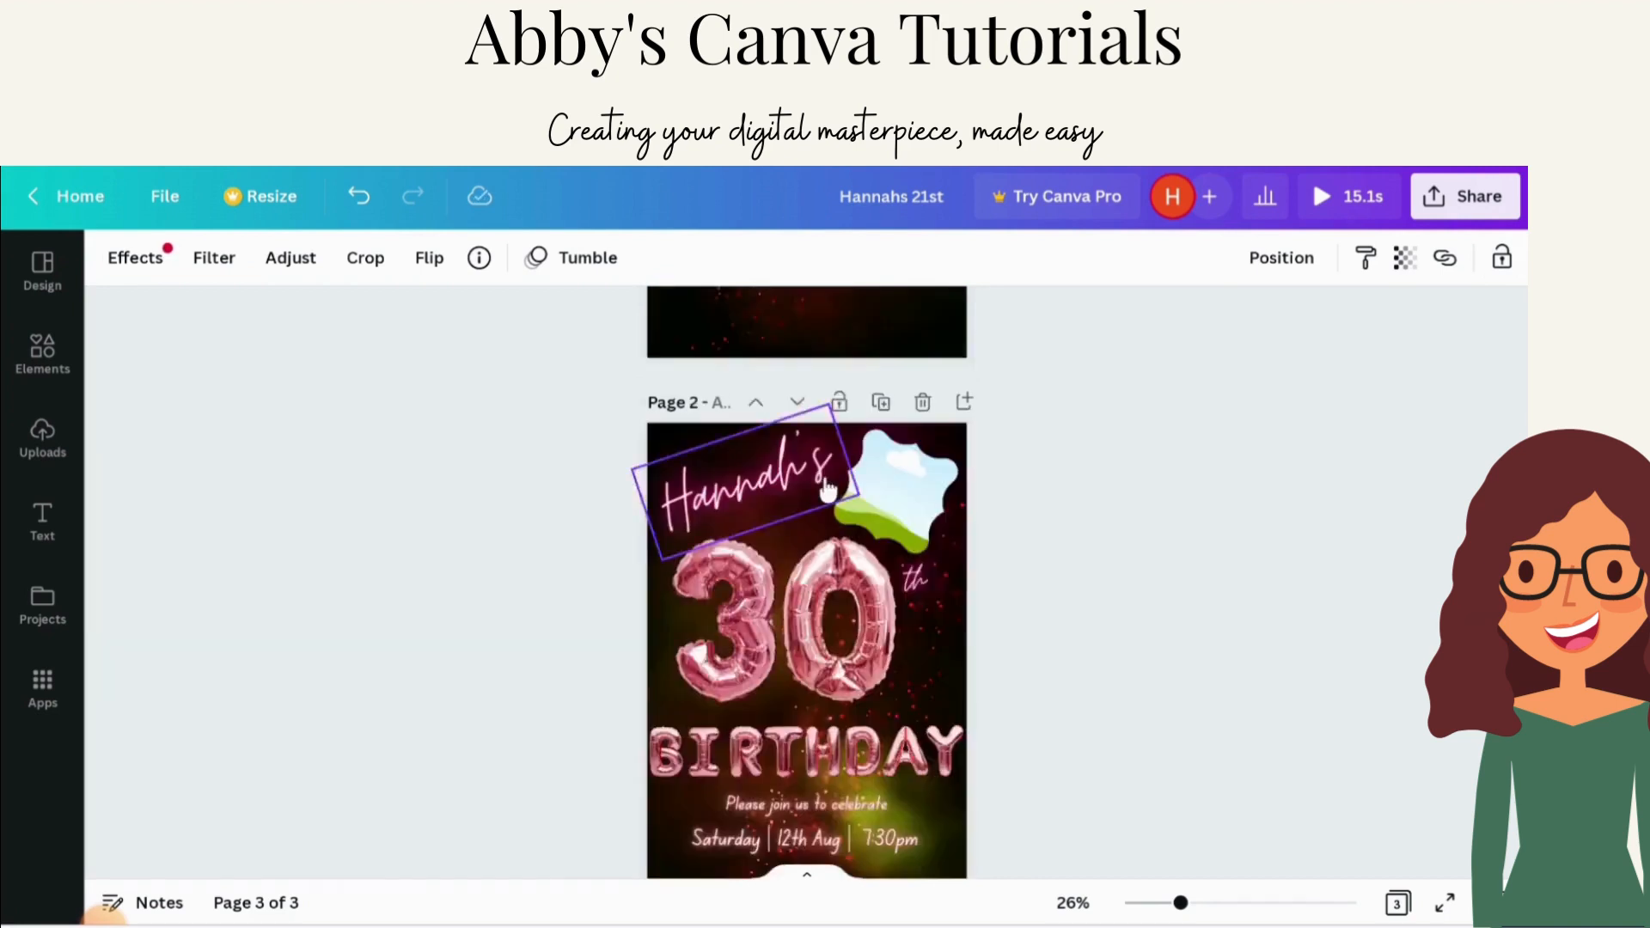
{"action": "scroll", "coordinate": [827, 488], "scroll_direction": "up", "scroll_amount": 5}
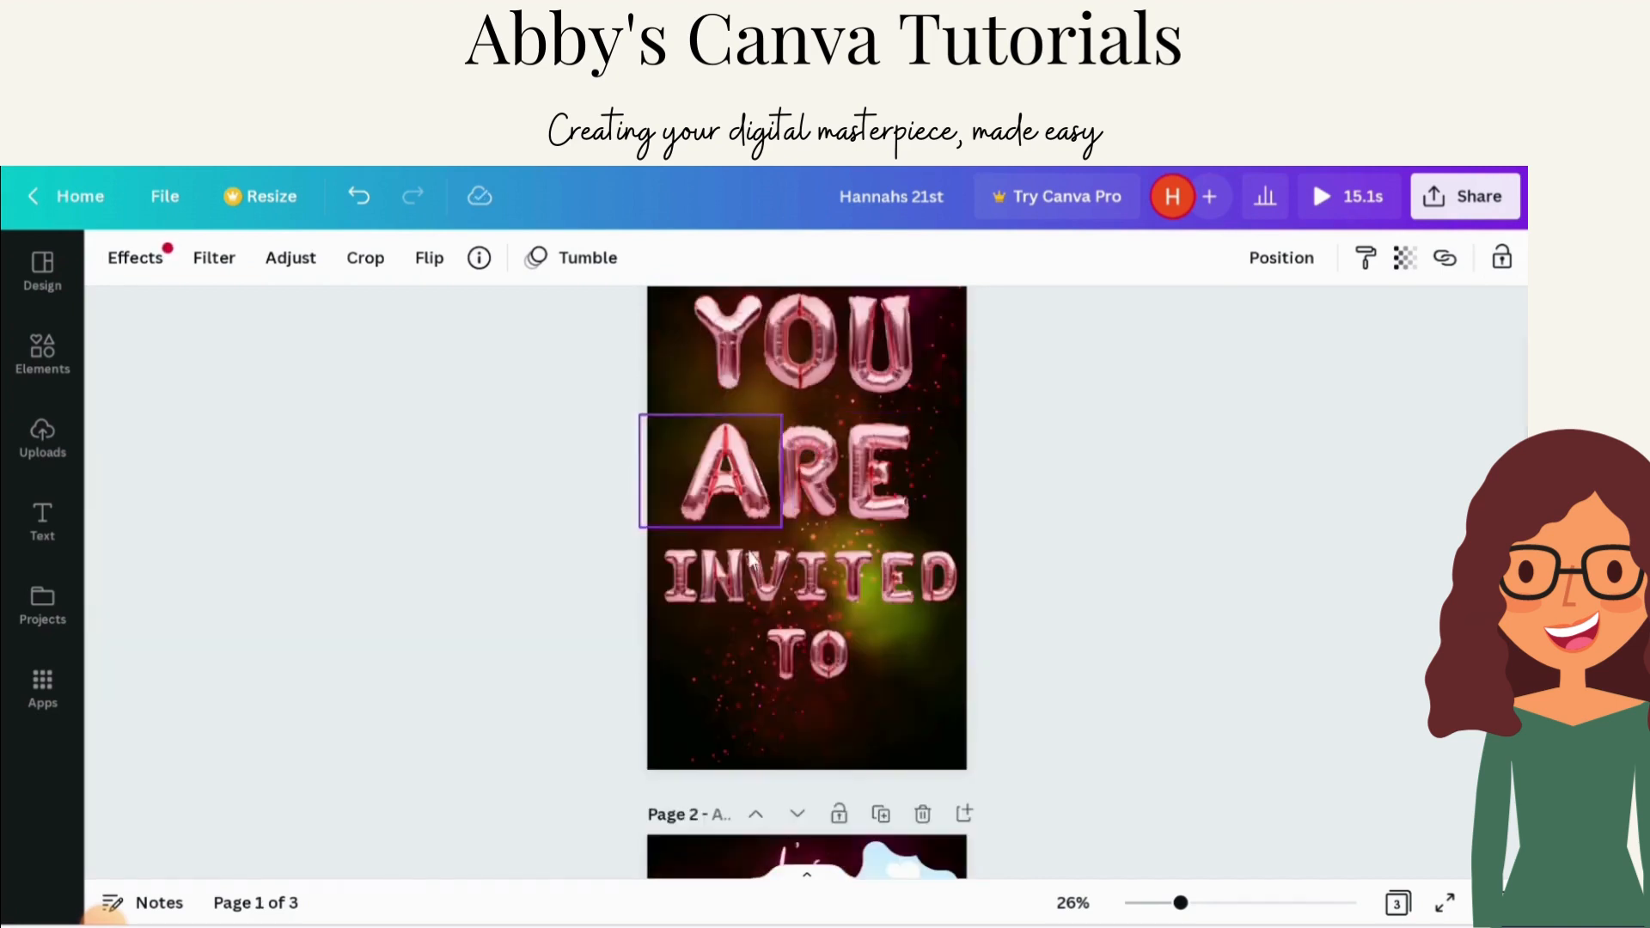
{"action": "scroll", "coordinate": [756, 668], "scroll_direction": "down", "scroll_amount": 4}
Step: Unlock the 3 balloon on page 2 and delete it
{"action": "left_click", "coordinate": [756, 668]}
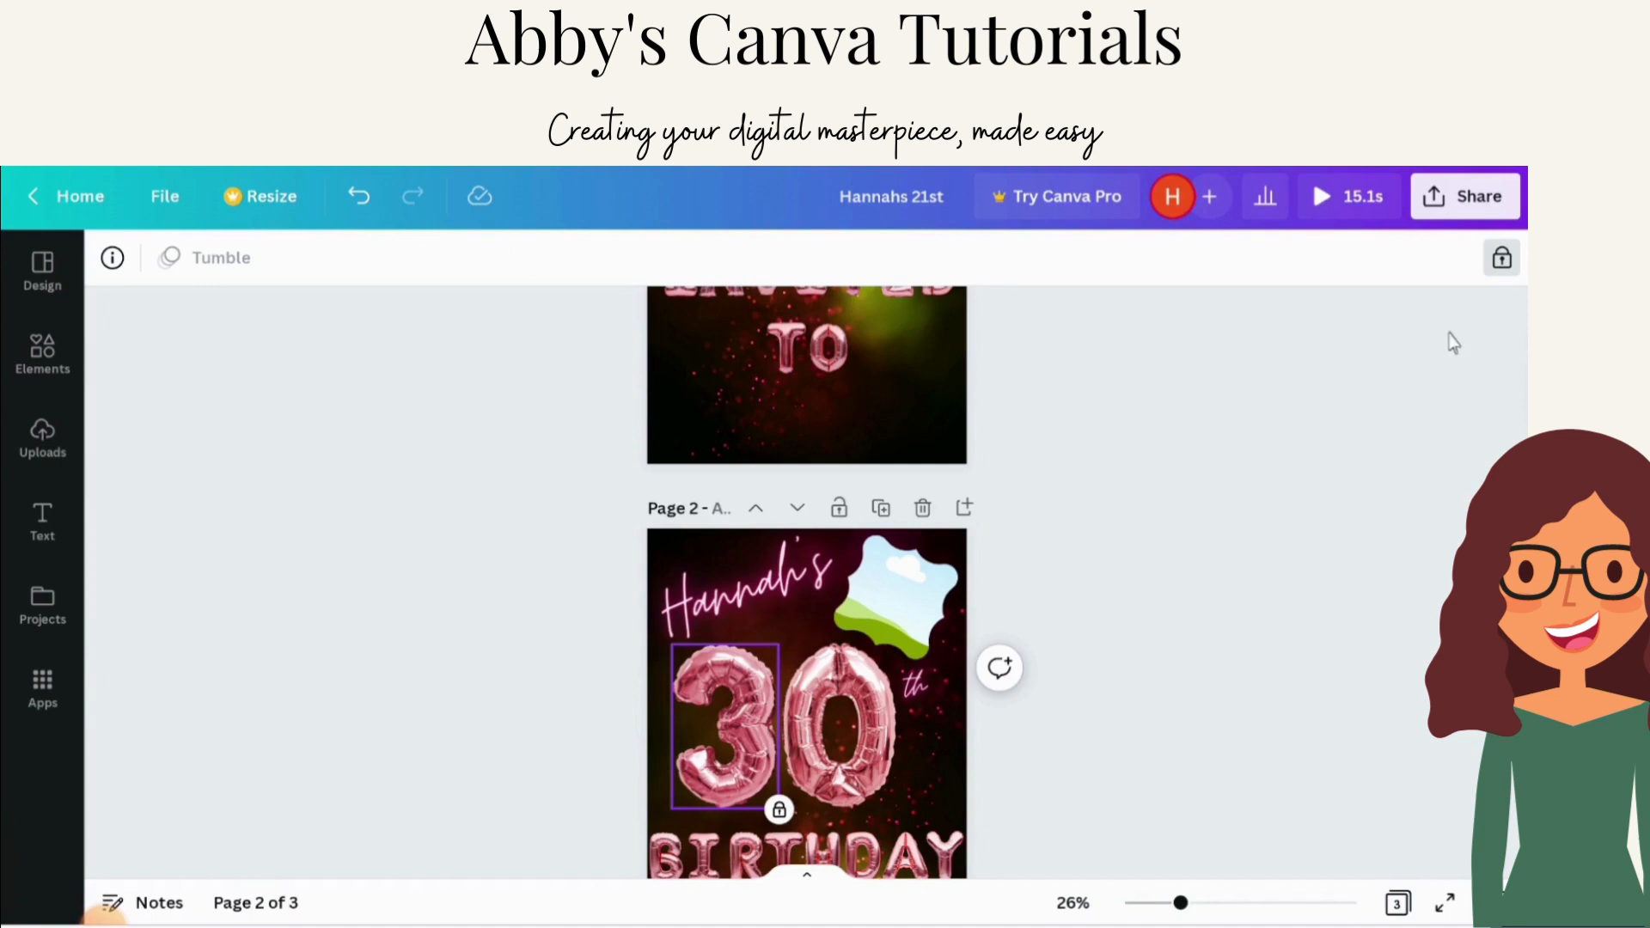
{"action": "left_click", "coordinate": [1508, 261]}
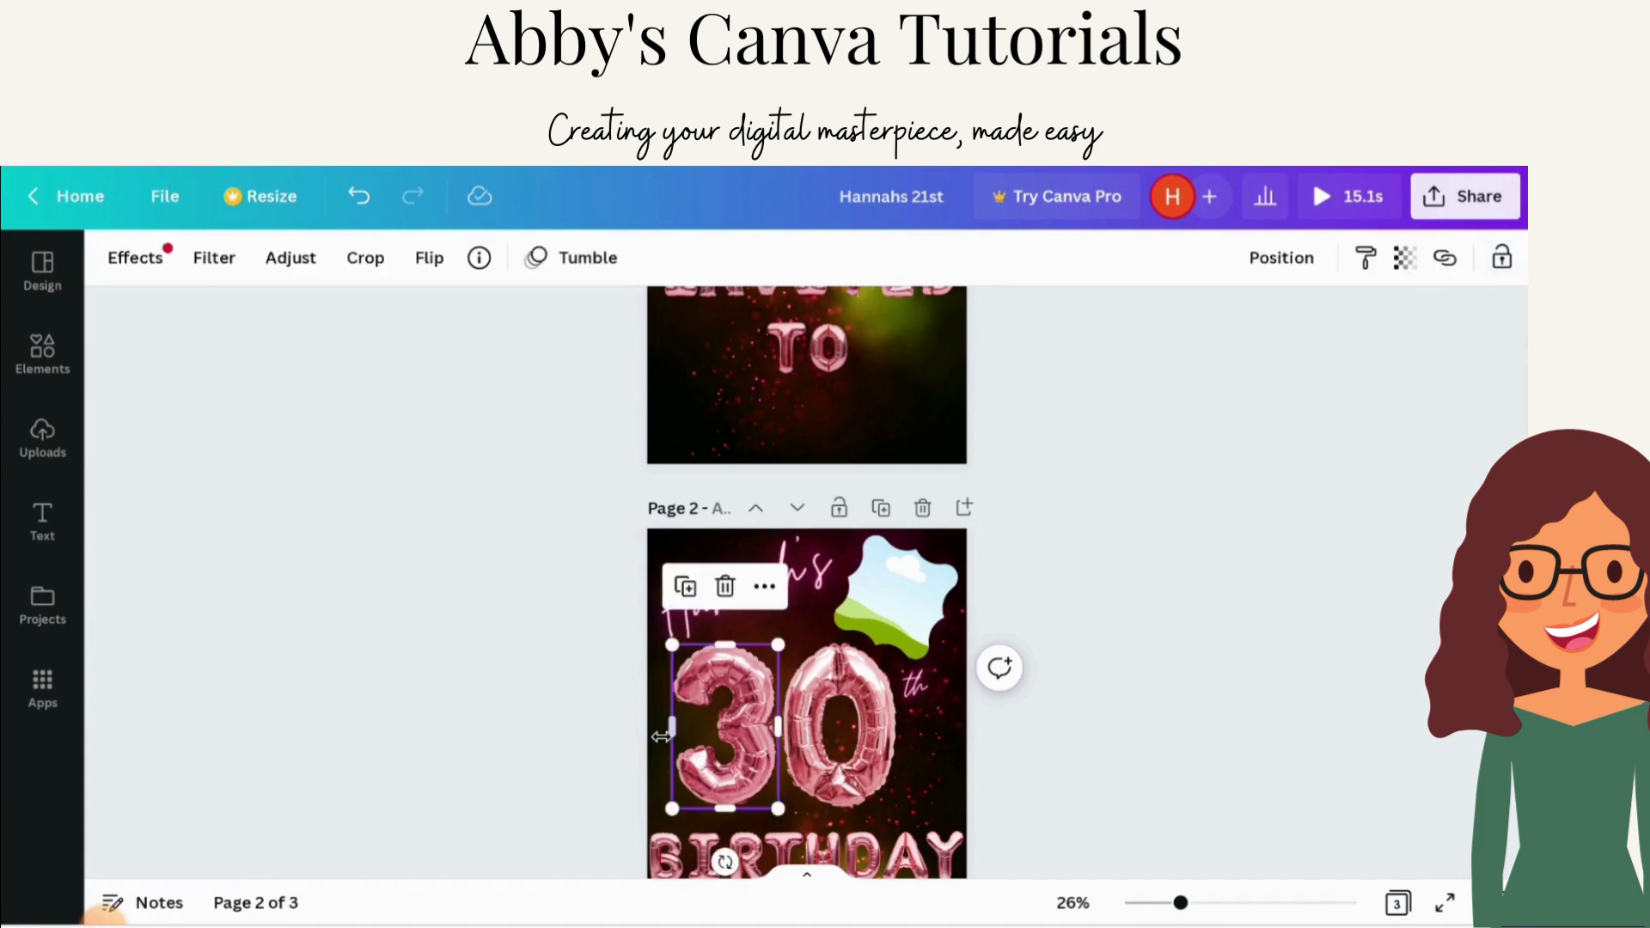
{"action": "left_click", "coordinate": [724, 586]}
Step: Move the 2 balloon from page 3 onto page 2 where the 3 was
{"action": "scroll", "coordinate": [997, 676], "scroll_direction": "down", "scroll_amount": 5}
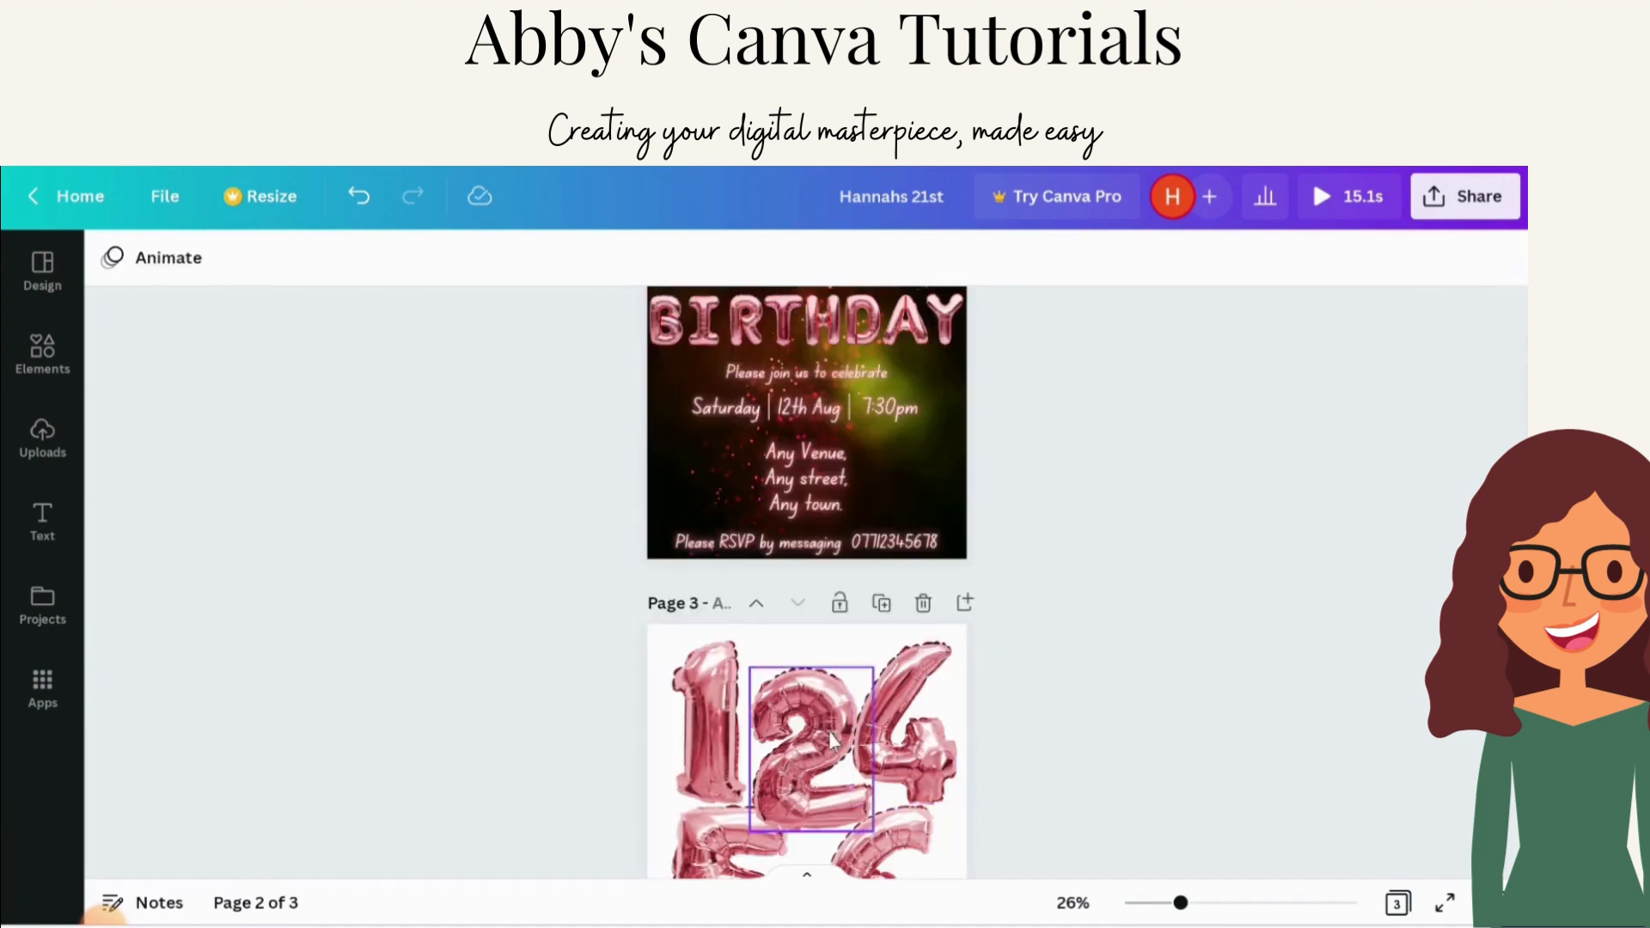
{"action": "left_click_drag", "start_coordinate": [804, 739], "coordinate": [799, 374]}
{"action": "left_click_drag", "start_coordinate": [784, 470], "coordinate": [750, 346]}
{"action": "scroll", "coordinate": [750, 346], "scroll_direction": "up", "scroll_amount": 4}
{"action": "left_click_drag", "start_coordinate": [756, 673], "coordinate": [741, 612]}
{"action": "left_click", "coordinate": [1040, 618]}
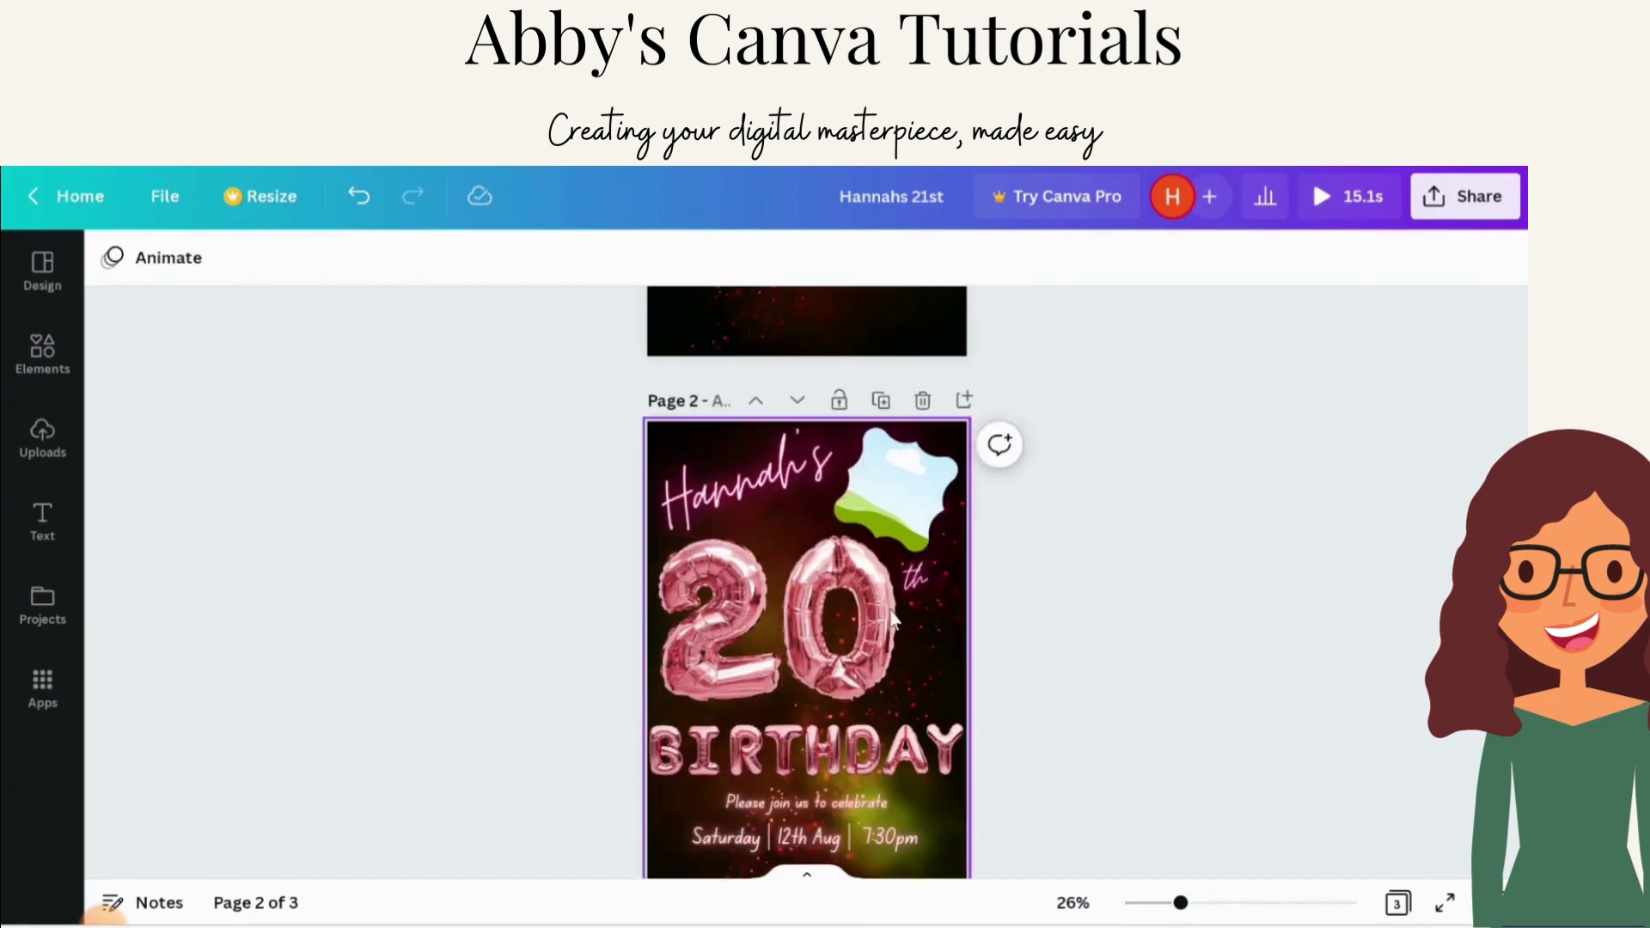
Step: Unlock the 0 balloon on page 2 and delete it
{"action": "left_click", "coordinate": [851, 614]}
{"action": "left_click", "coordinate": [1502, 258]}
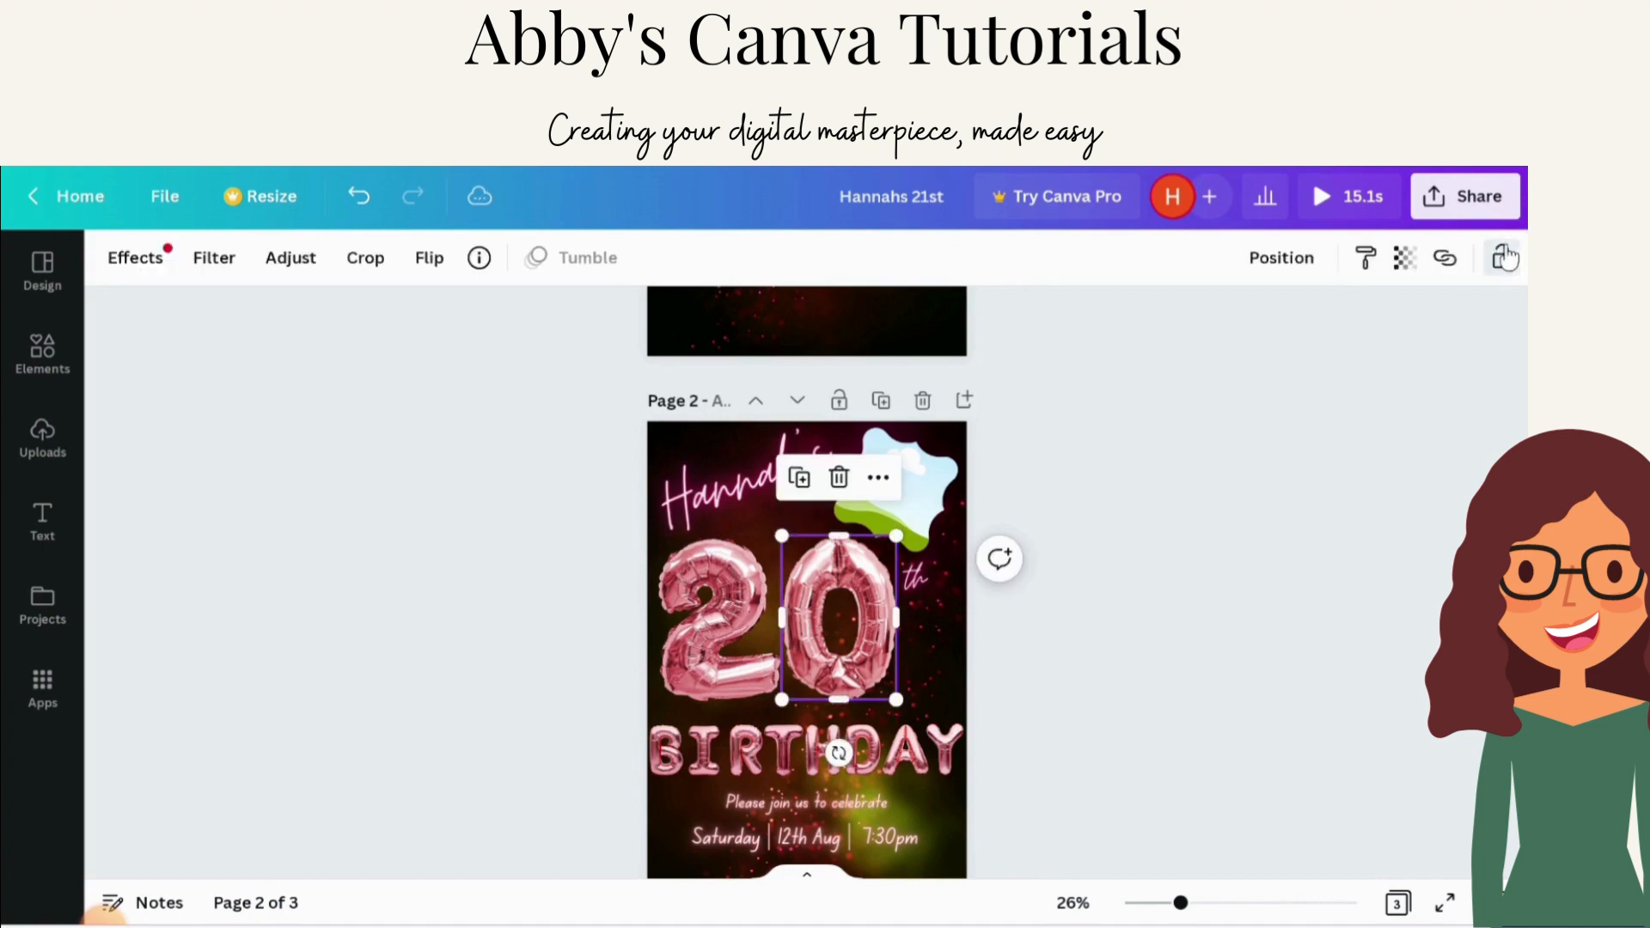
{"action": "left_click", "coordinate": [1462, 357]}
{"action": "left_click", "coordinate": [853, 595]}
{"action": "key", "text": "Delete"}
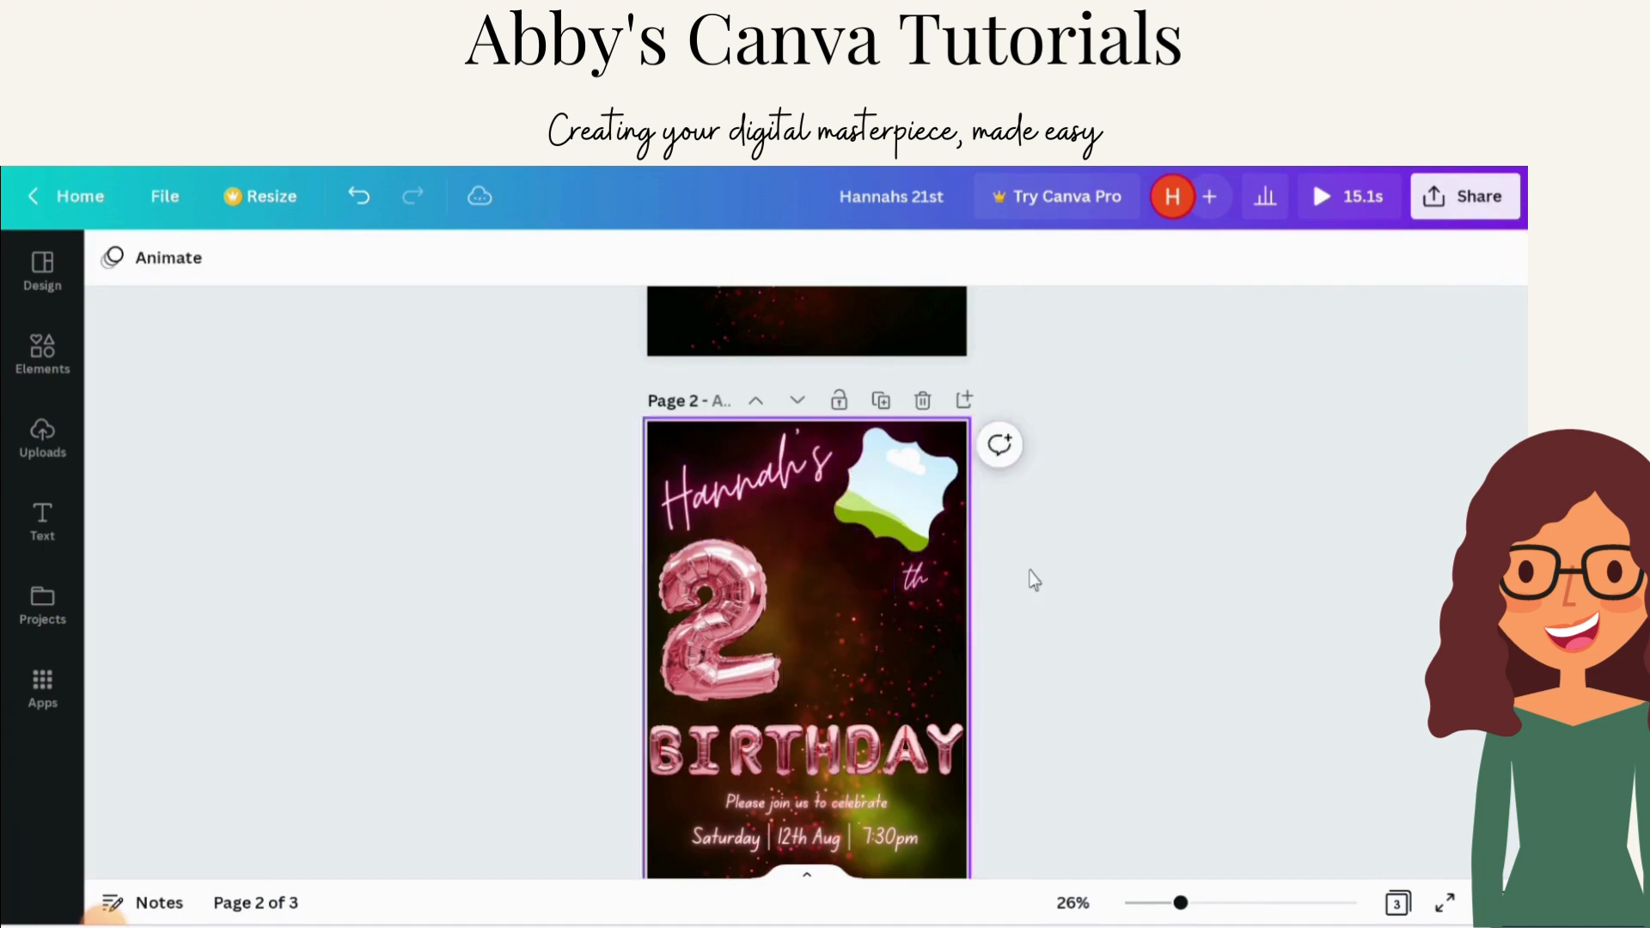
Step: Move the 1 balloon from page 3 onto page 2 beside the 2
{"action": "scroll", "coordinate": [708, 778], "scroll_direction": "down", "scroll_amount": 5}
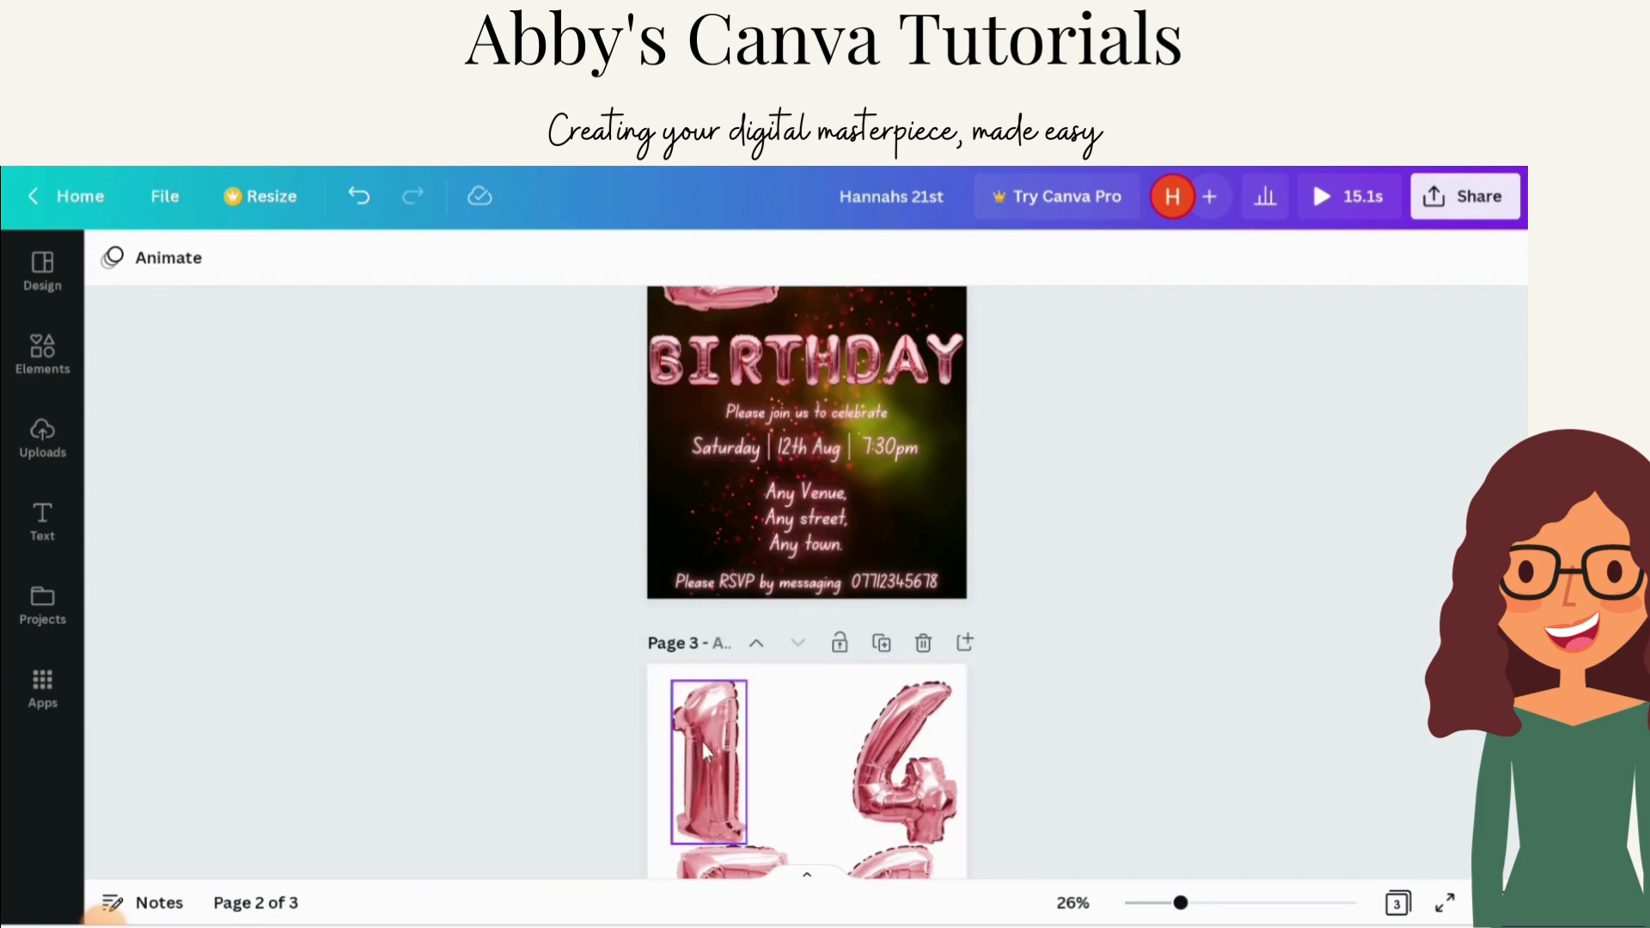
{"action": "left_click_drag", "start_coordinate": [701, 741], "coordinate": [831, 578]}
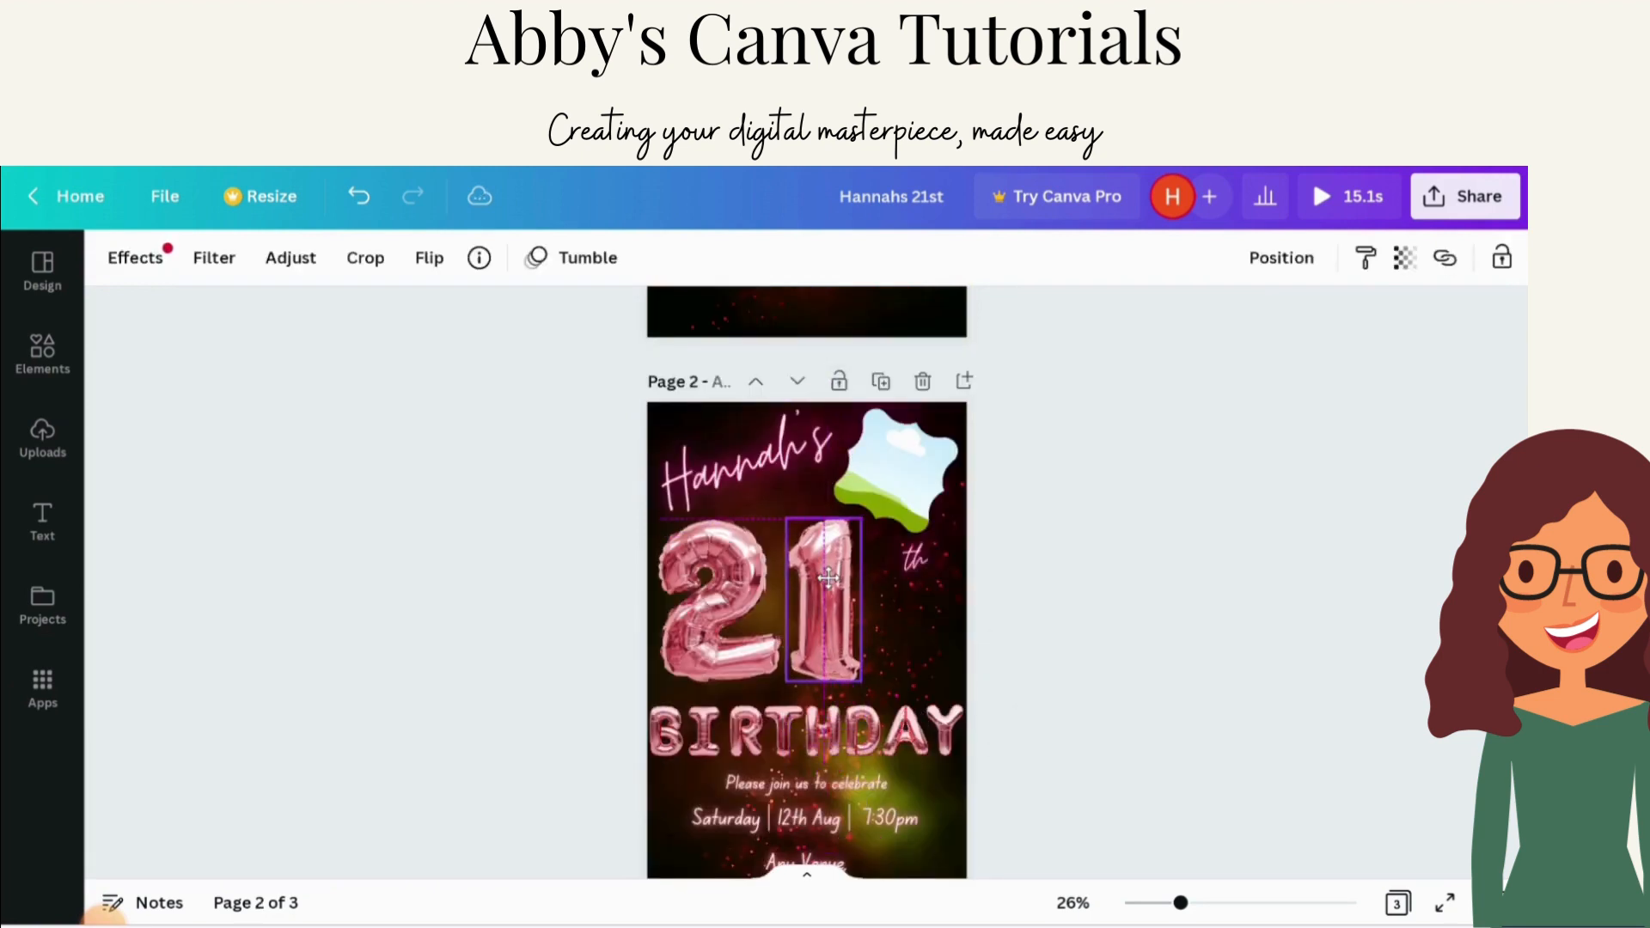
Step: Change the ordinal suffix 'th' to 'st' and move it beside the 21
{"action": "left_click", "coordinate": [913, 566]}
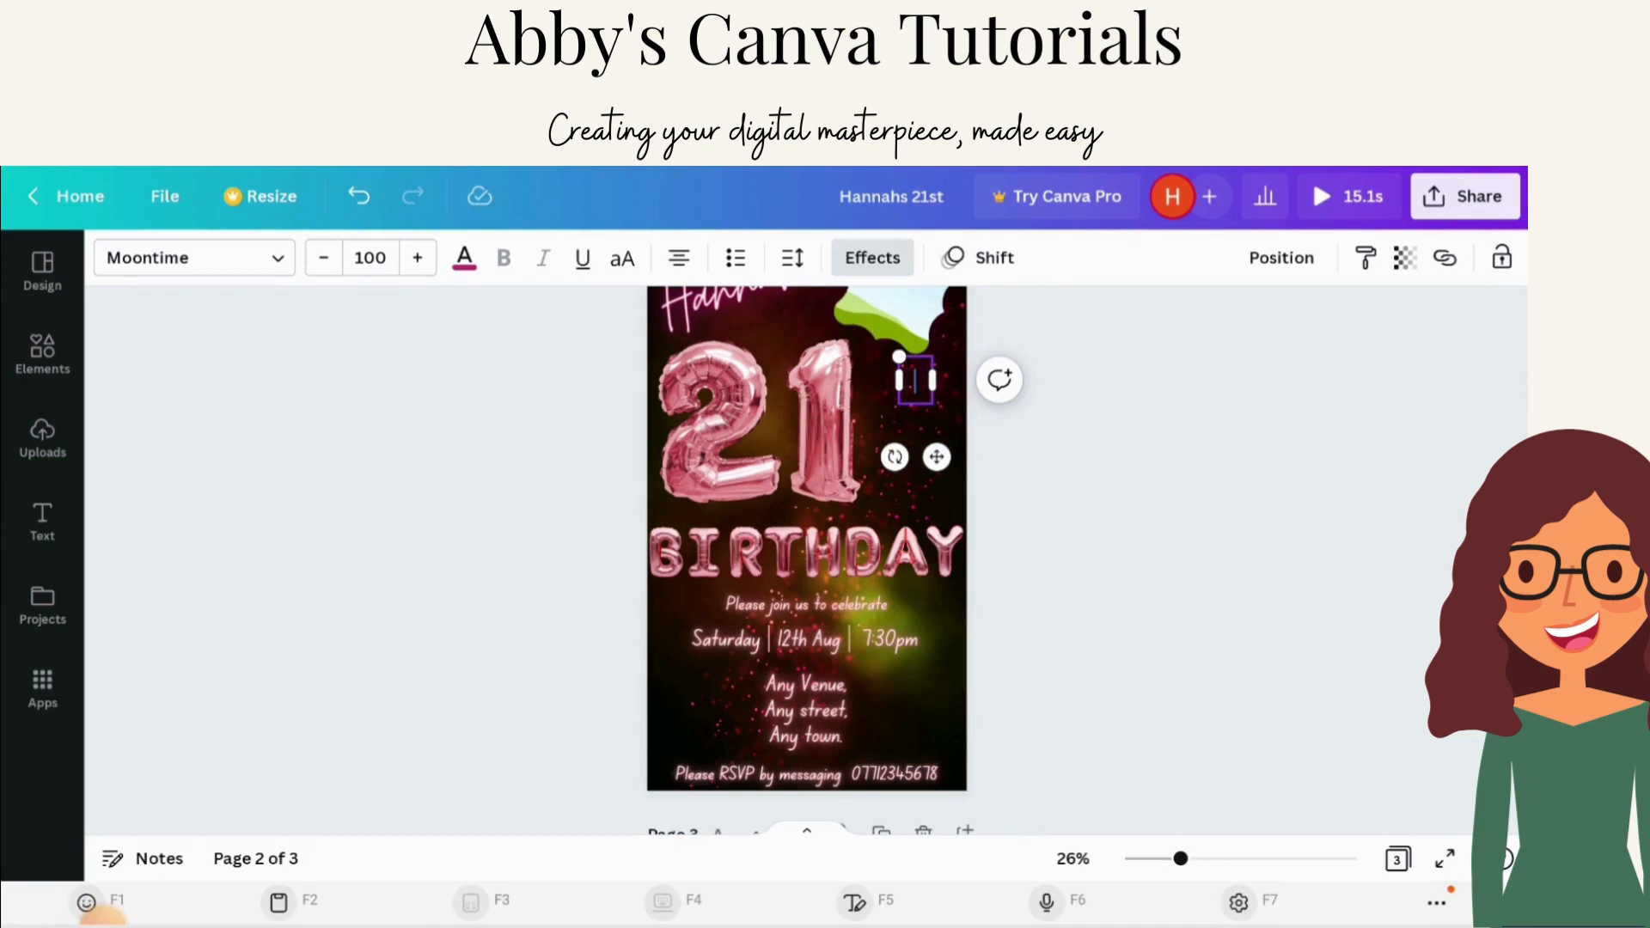
{"action": "left_click", "coordinate": [1123, 404]}
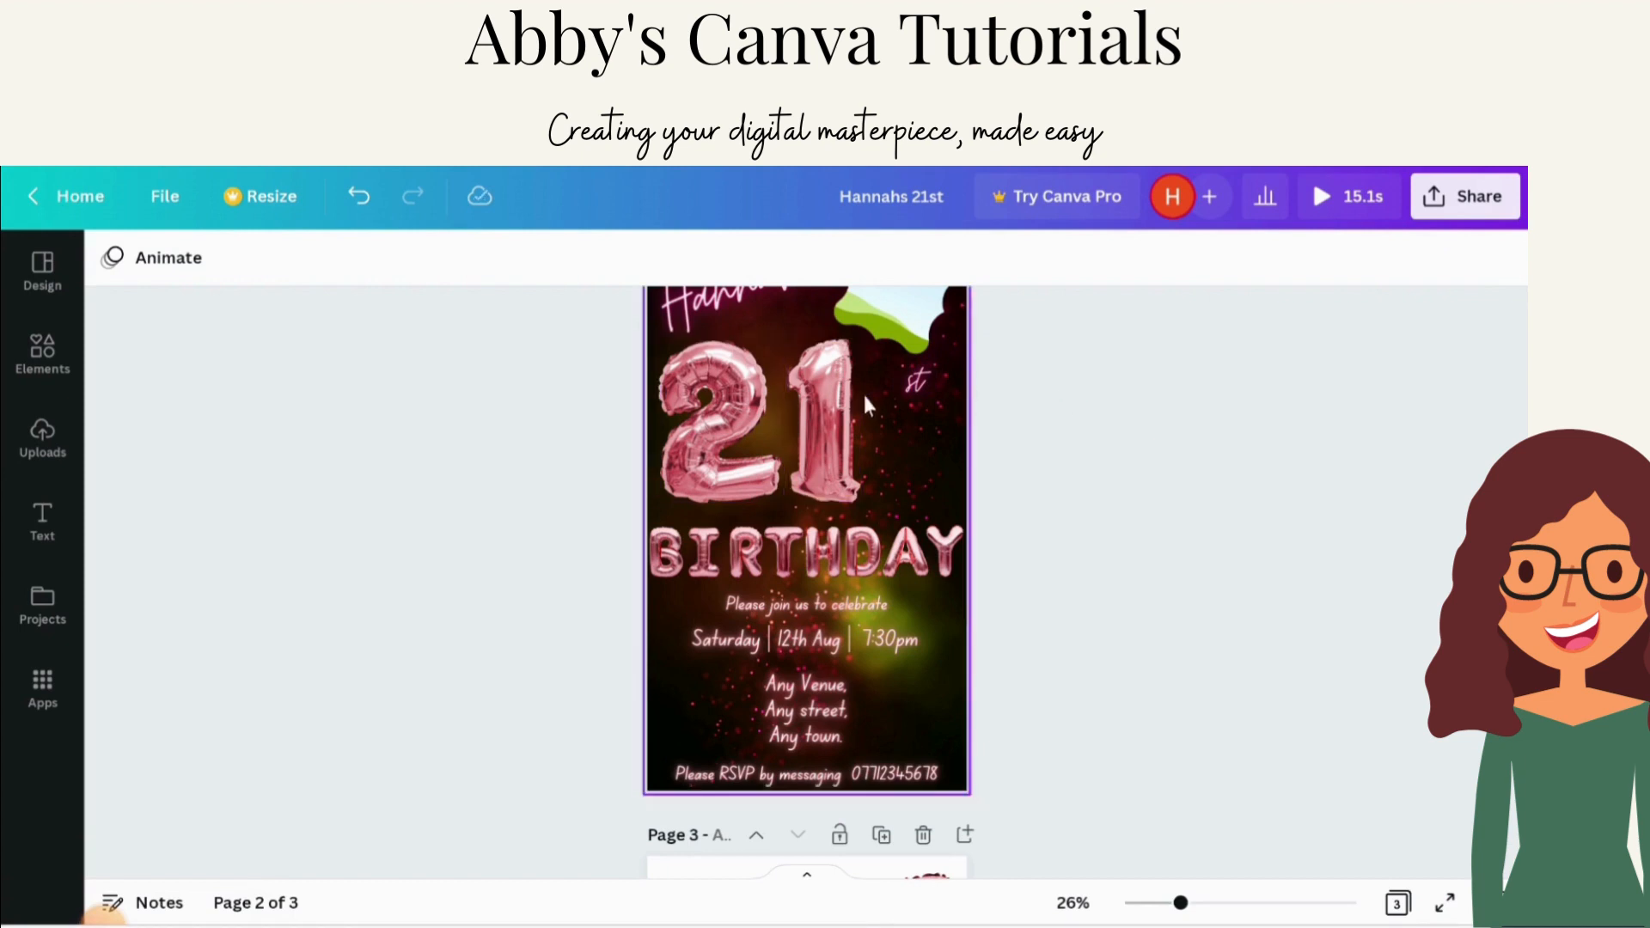
{"action": "left_click", "coordinate": [921, 380]}
{"action": "left_click_drag", "start_coordinate": [921, 381], "coordinate": [894, 384]}
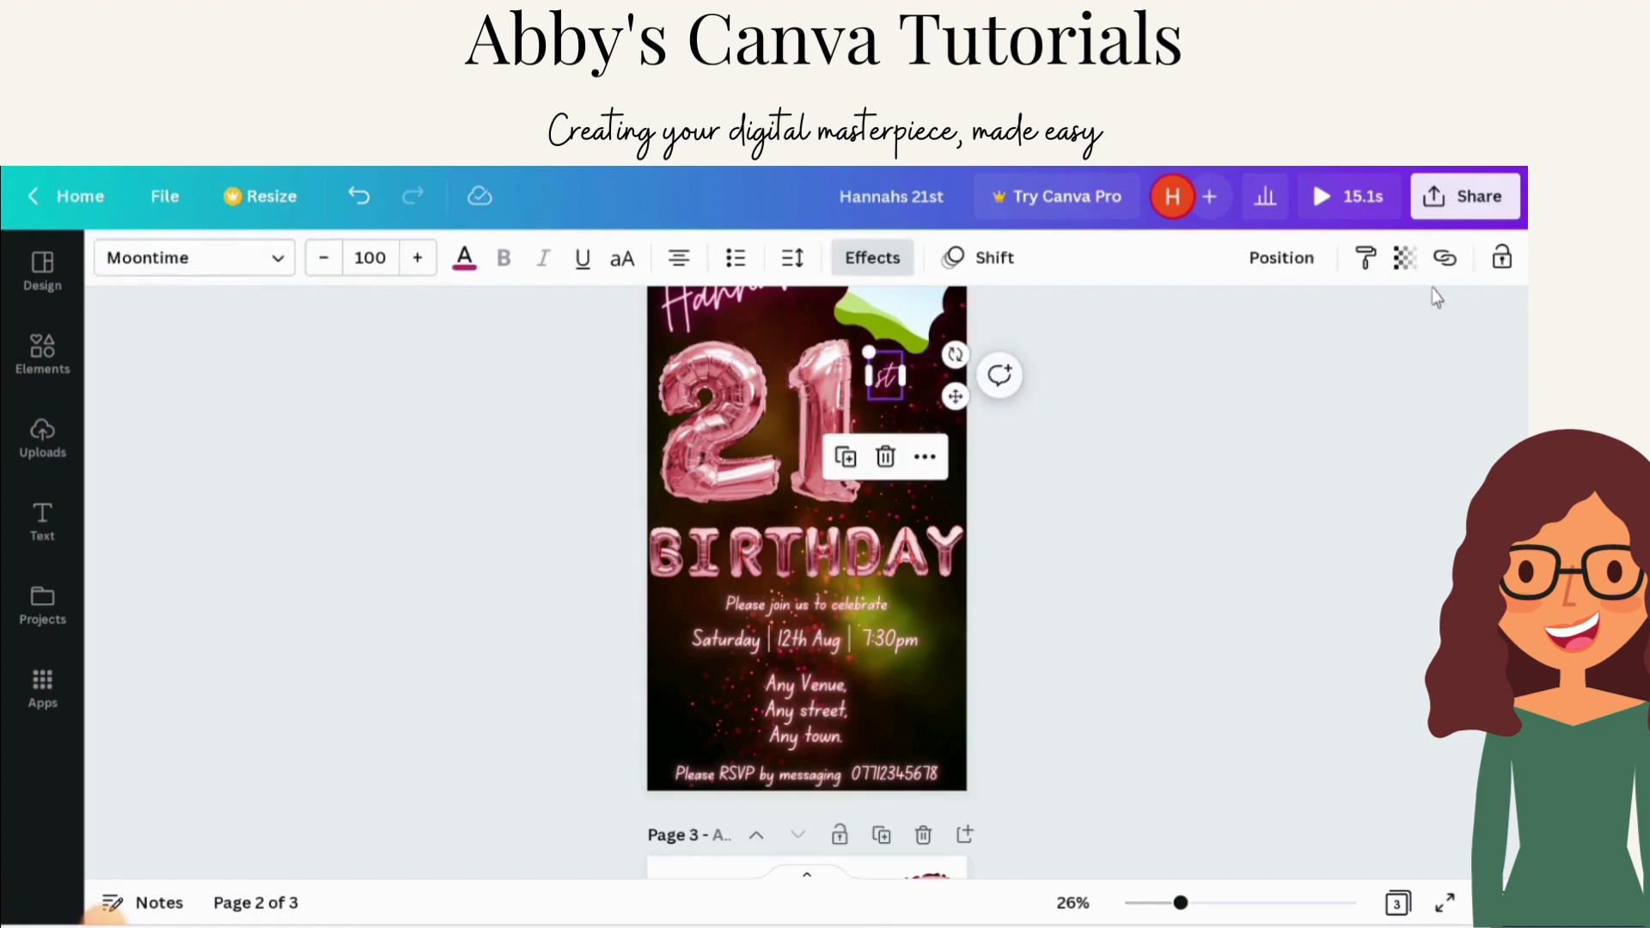
Step: Lock the 'st' suffix, the 1 balloon and the 2 balloon
{"action": "left_click", "coordinate": [1502, 258]}
{"action": "left_click", "coordinate": [810, 419]}
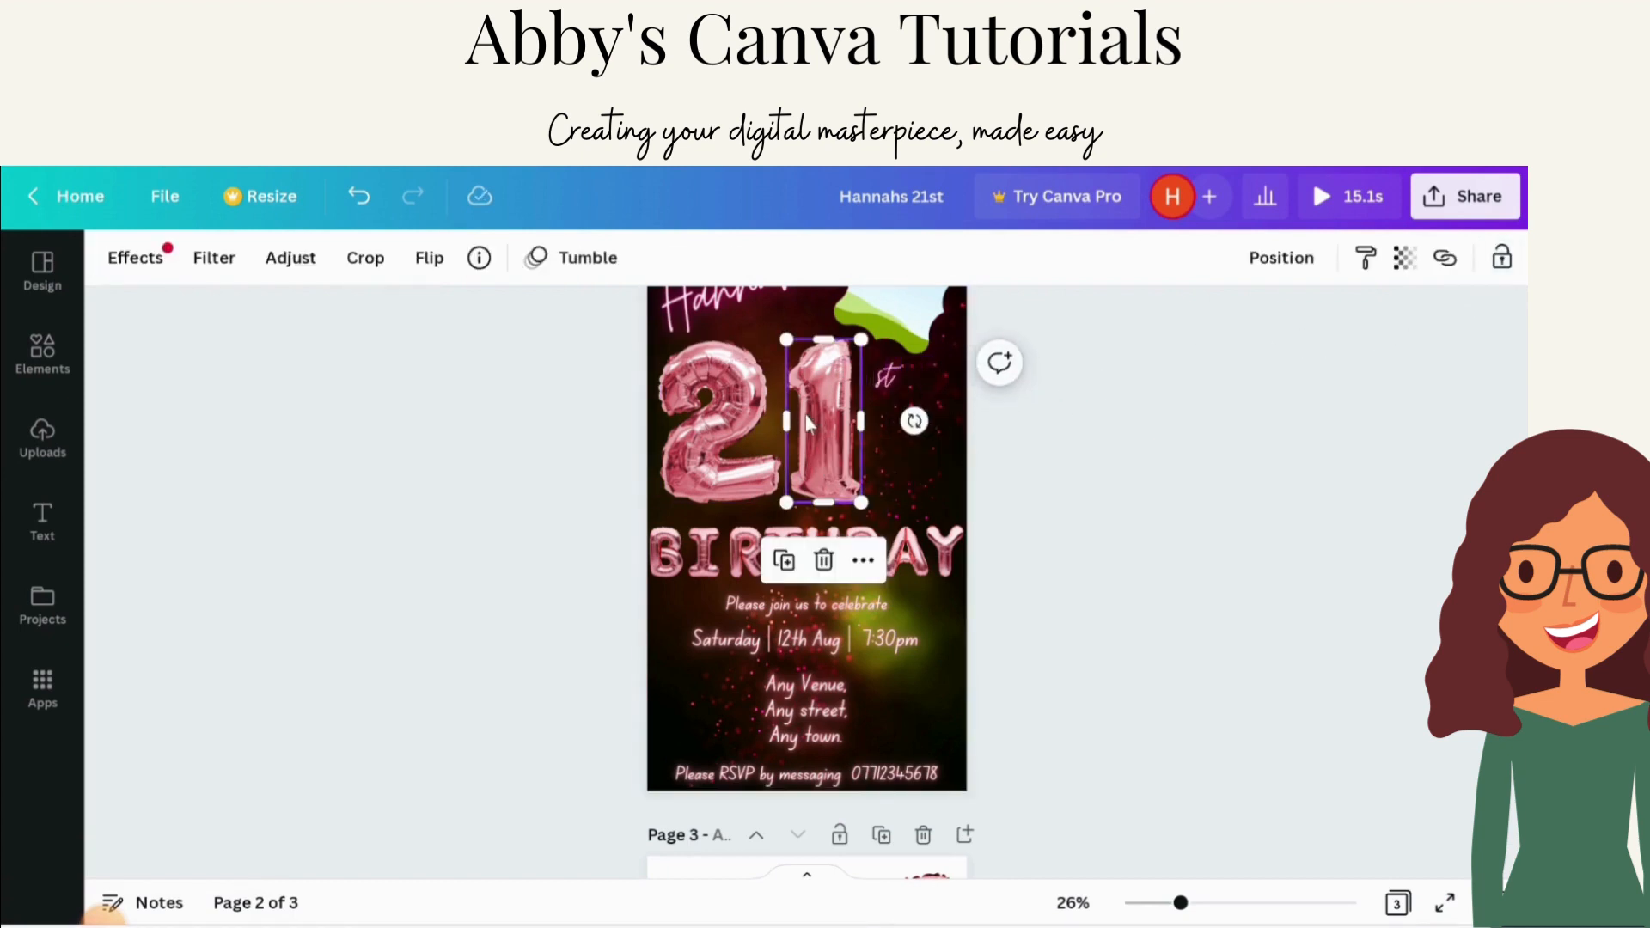
{"action": "left_click", "coordinate": [1508, 264]}
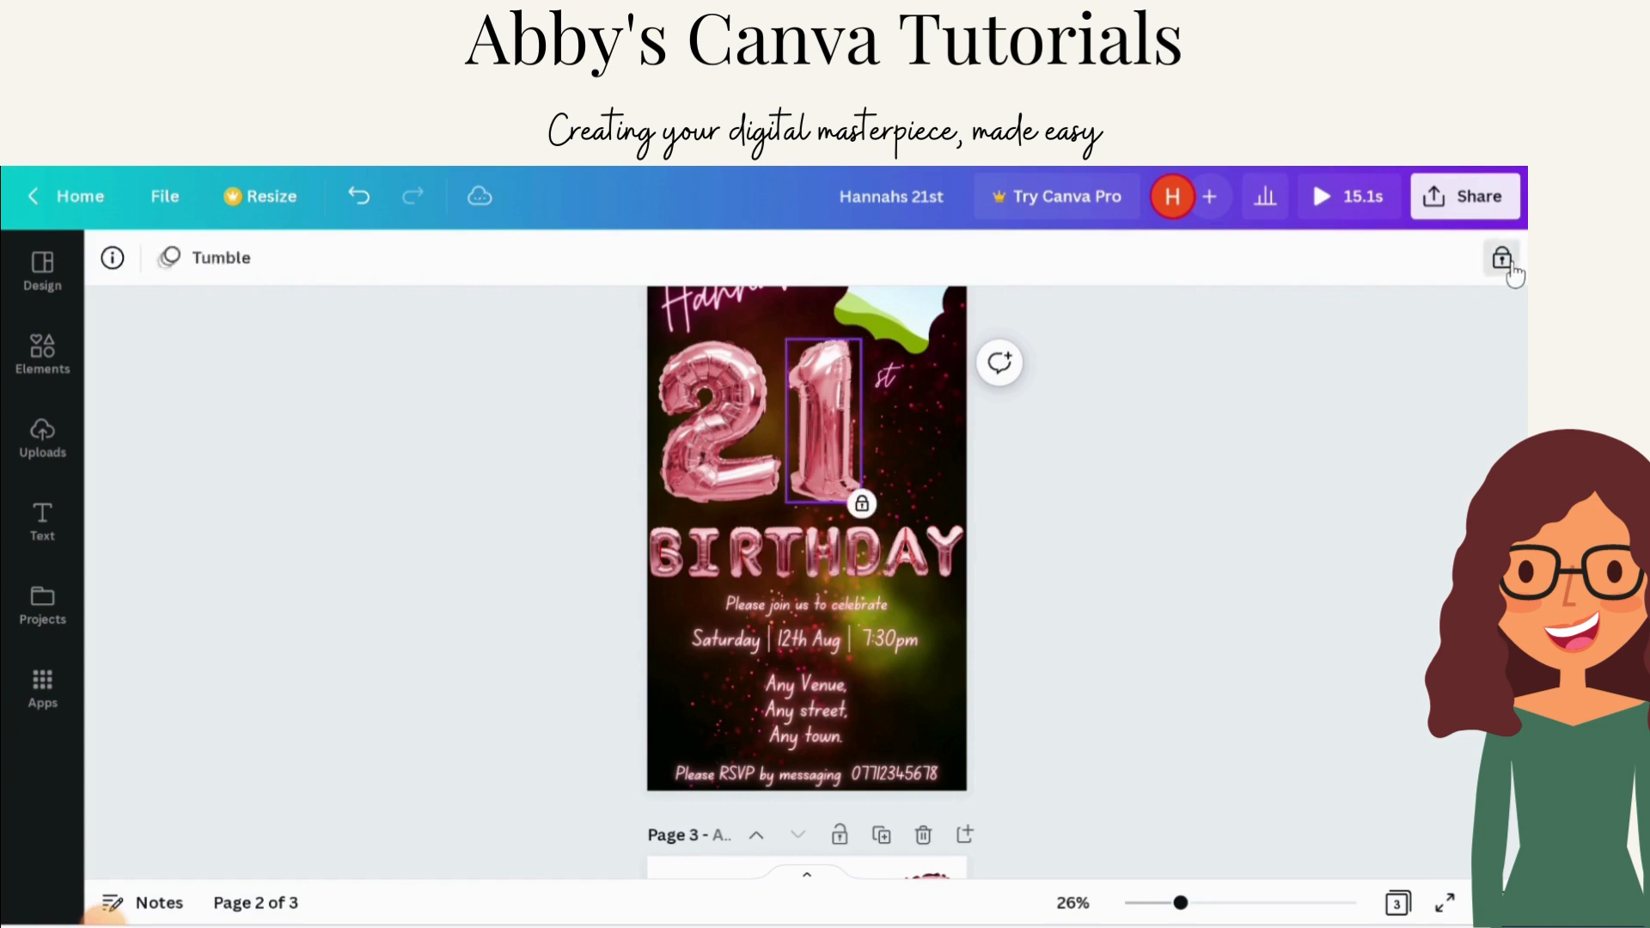
{"action": "left_click", "coordinate": [754, 386]}
{"action": "left_click", "coordinate": [1503, 259]}
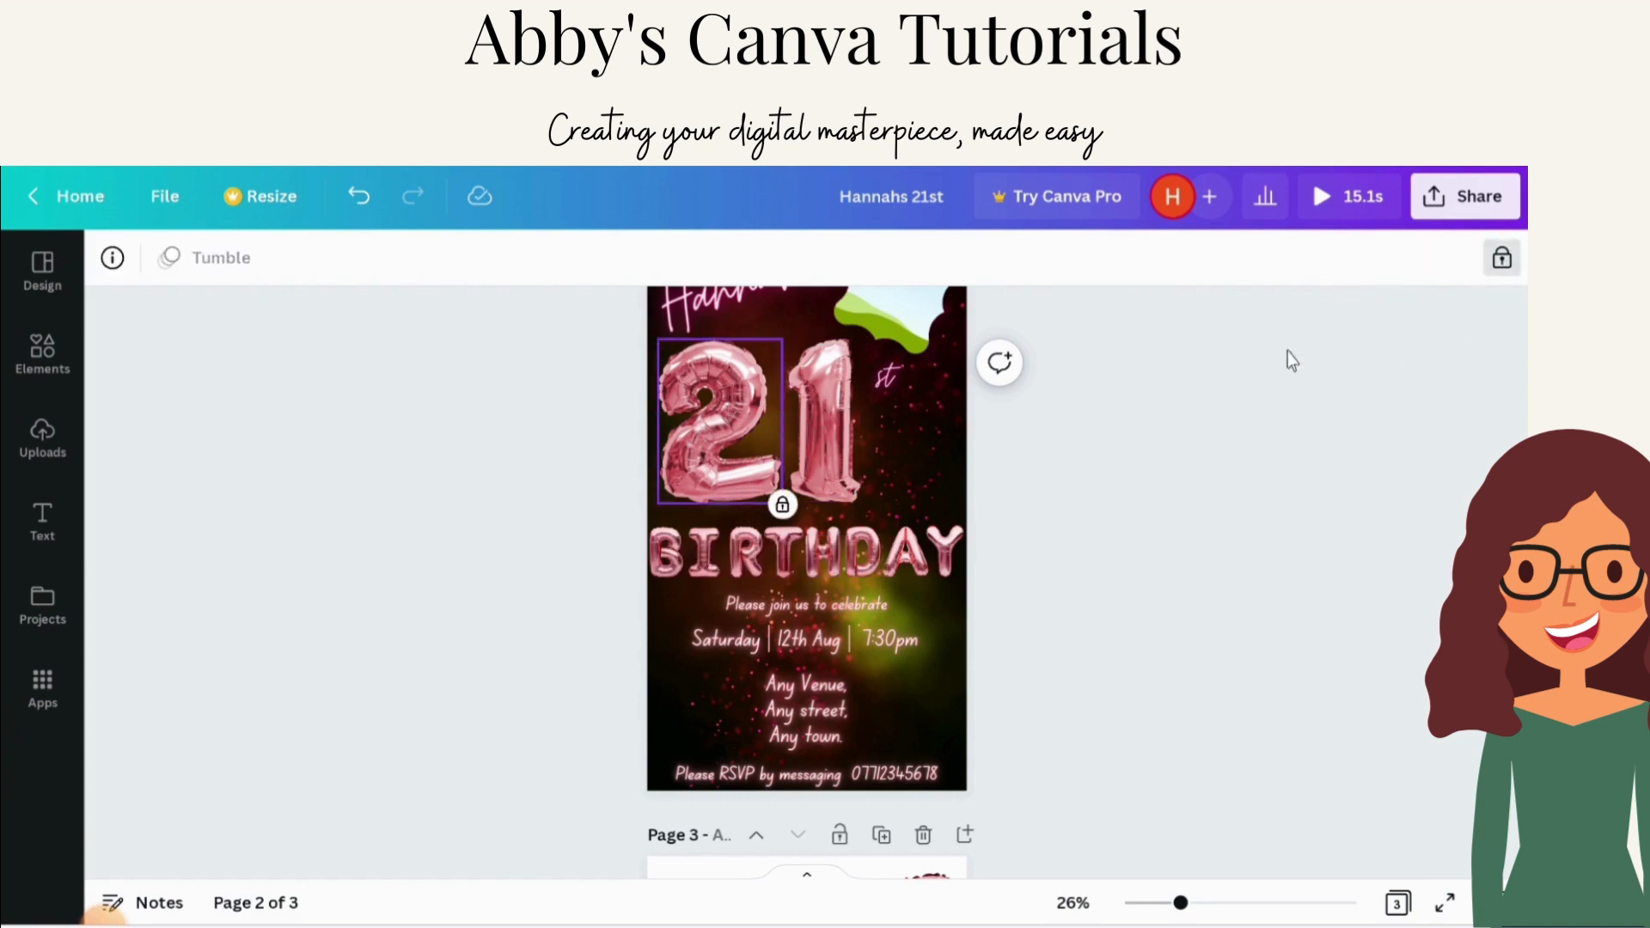
Step: Play a preview of the design and close it
{"action": "scroll", "coordinate": [1026, 585], "scroll_direction": "up", "scroll_amount": 1}
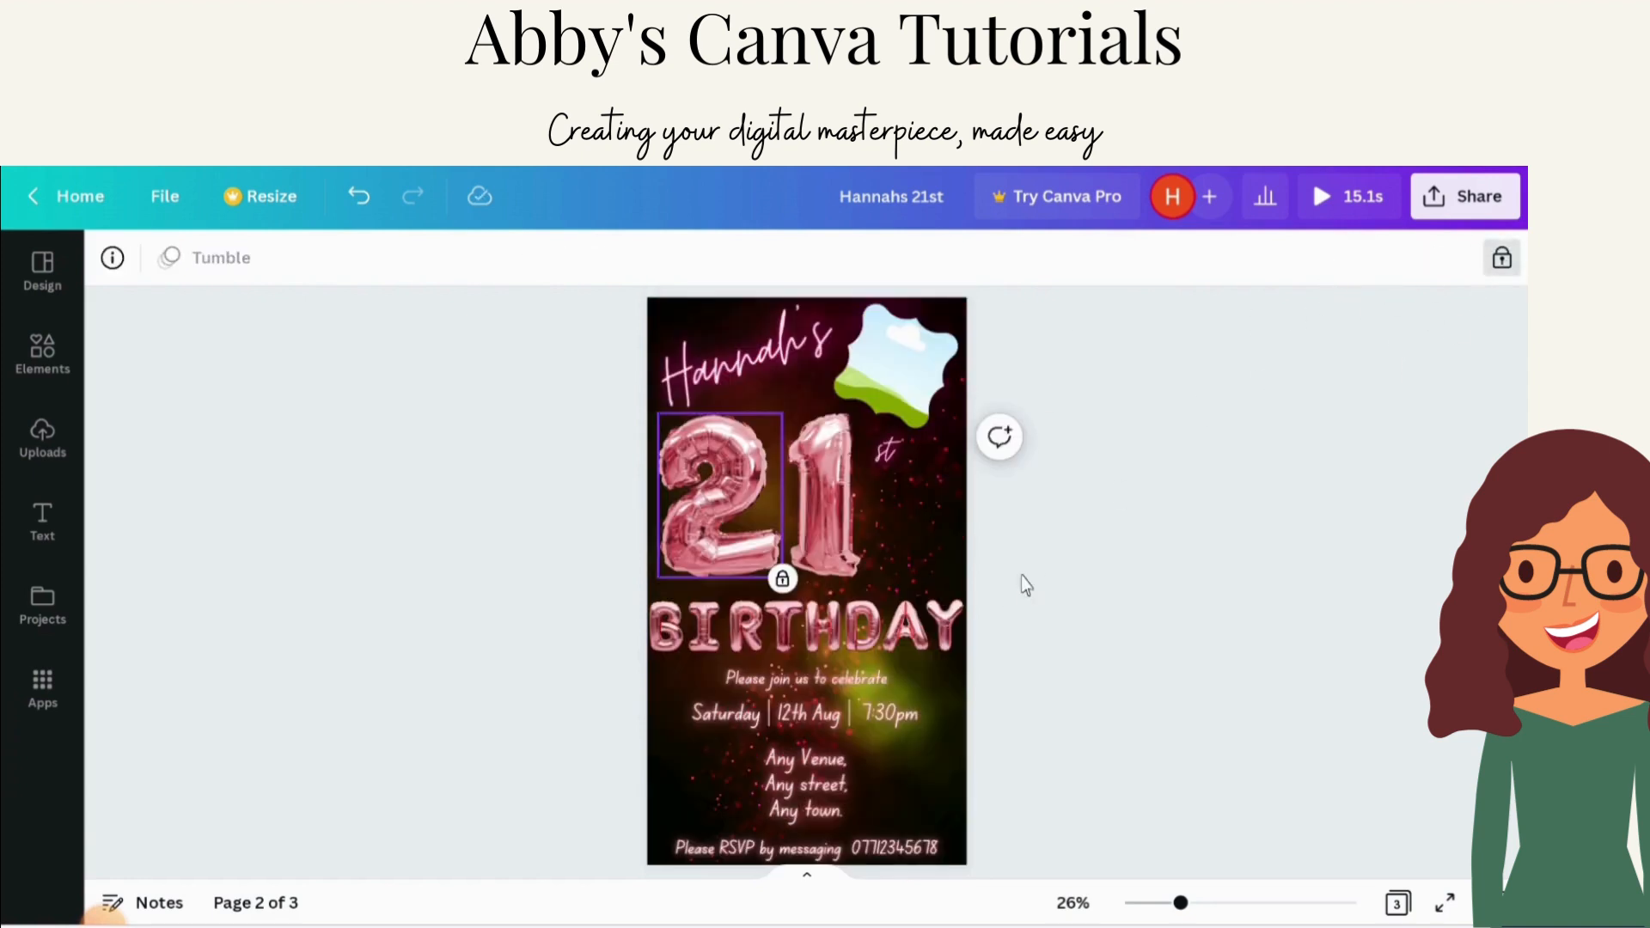
{"action": "left_click", "coordinate": [1350, 199]}
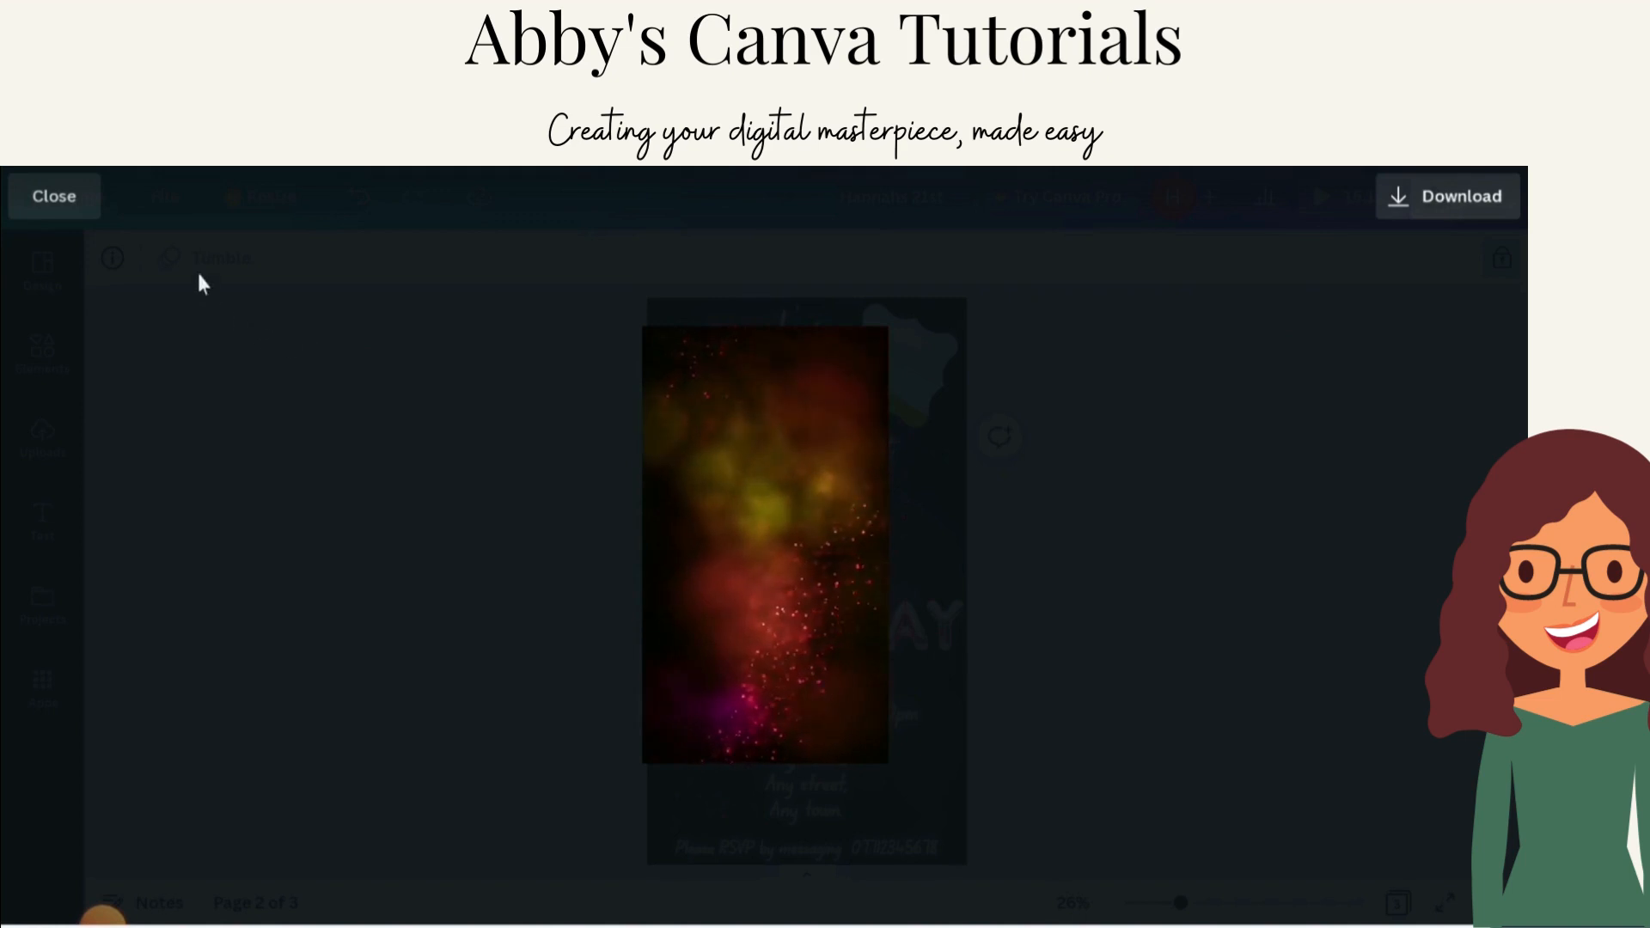
{"action": "left_click", "coordinate": [51, 196]}
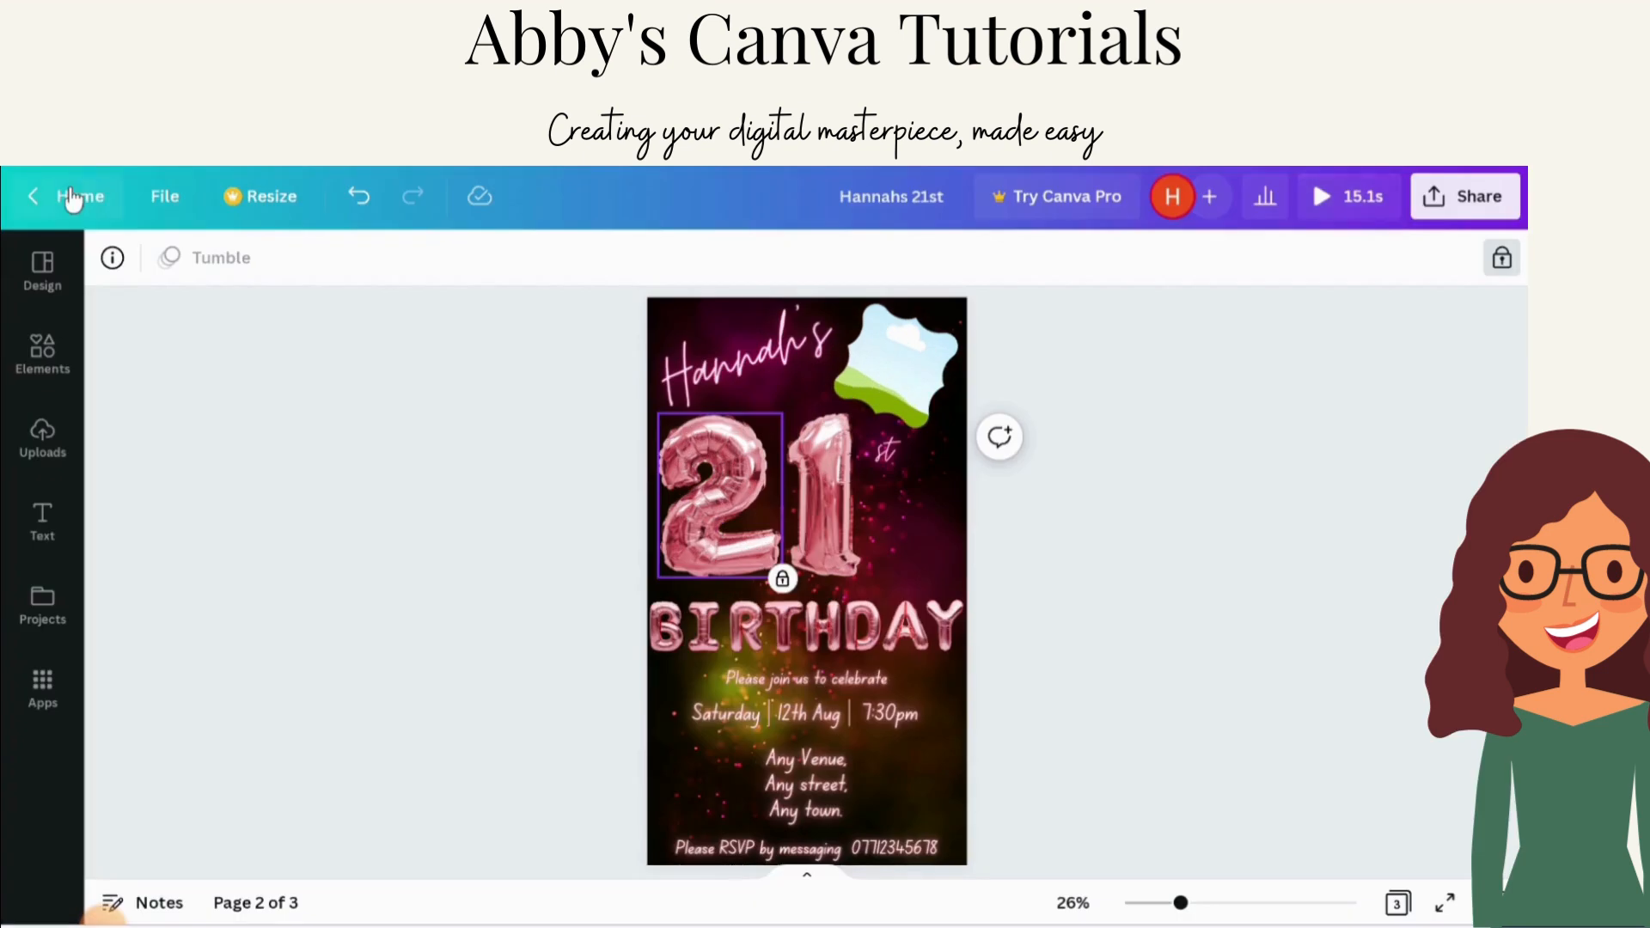
Step: Select the 1 and 2 balloons and the suffix on page 2 to check they are locked
{"action": "left_click", "coordinate": [1031, 392]}
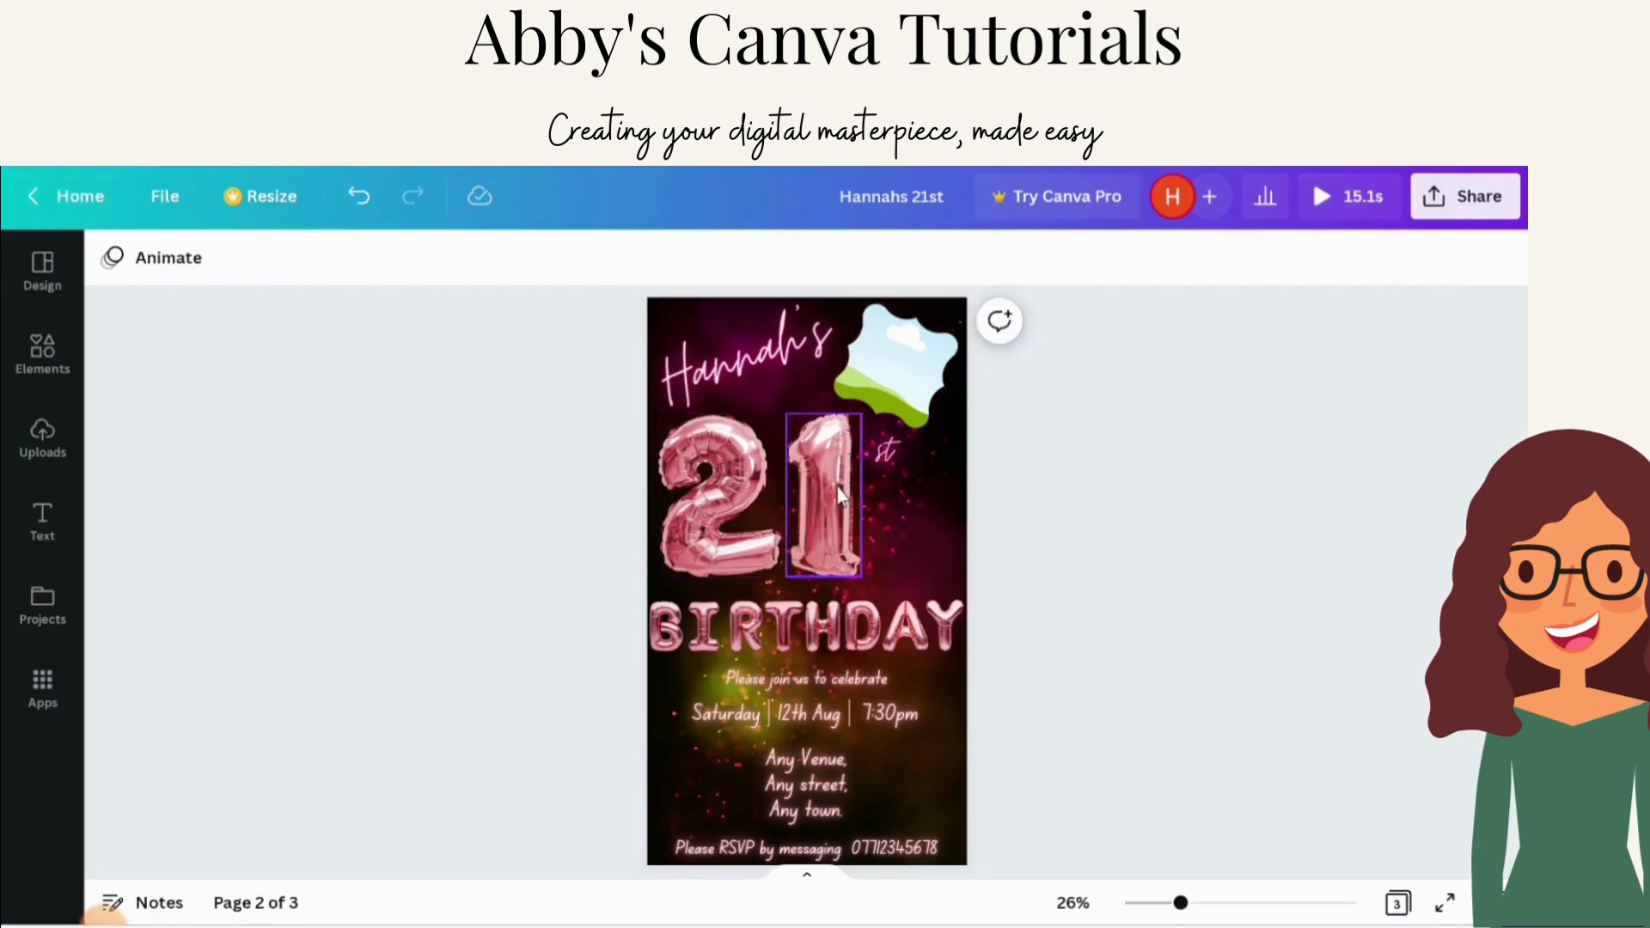
{"action": "left_click", "coordinate": [823, 540]}
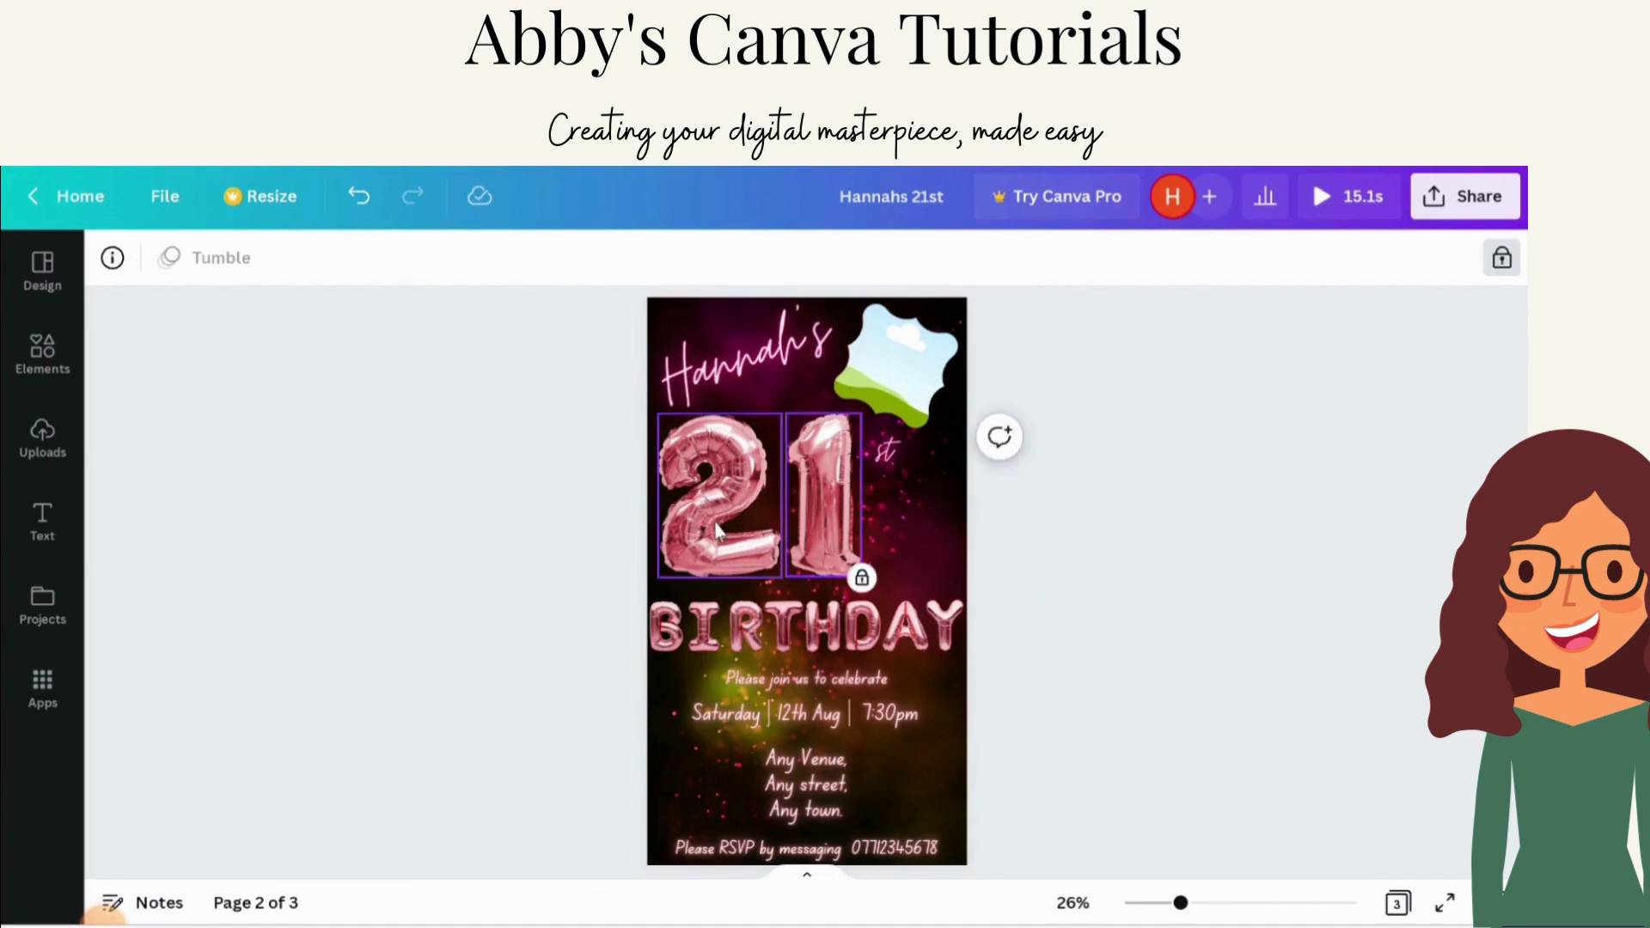
{"action": "left_click", "coordinate": [718, 531]}
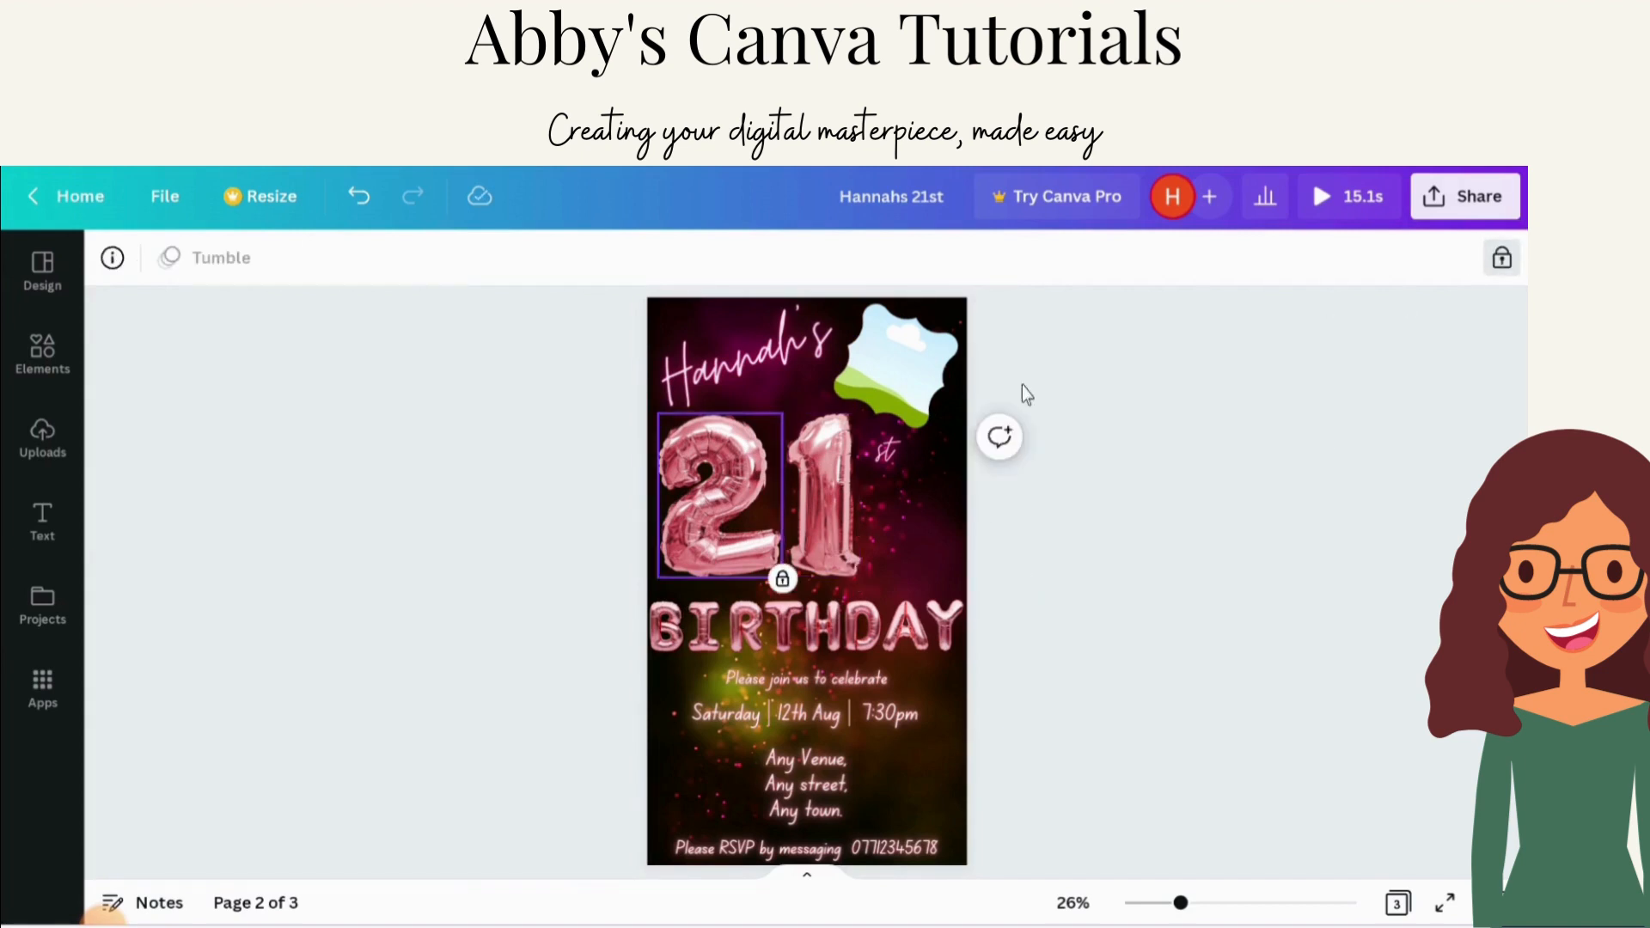
{"action": "left_click", "coordinate": [879, 467]}
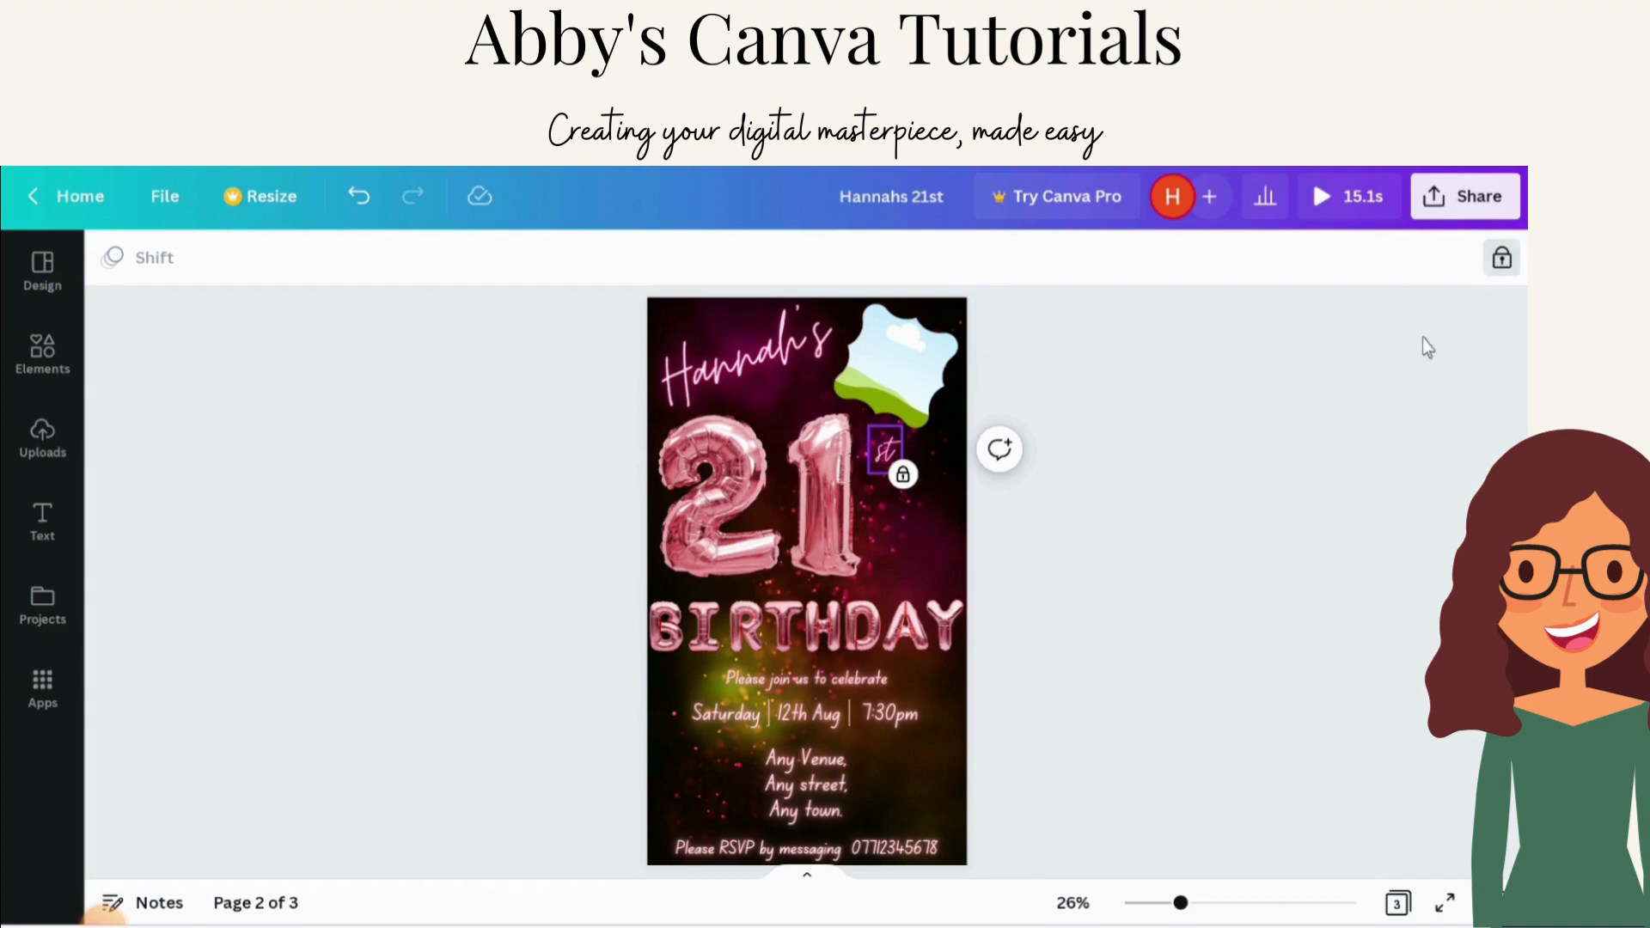
Step: Check the locked name text, then unlock the venue address text and select it for editing
{"action": "left_click", "coordinate": [1325, 350]}
{"action": "left_click", "coordinate": [771, 345]}
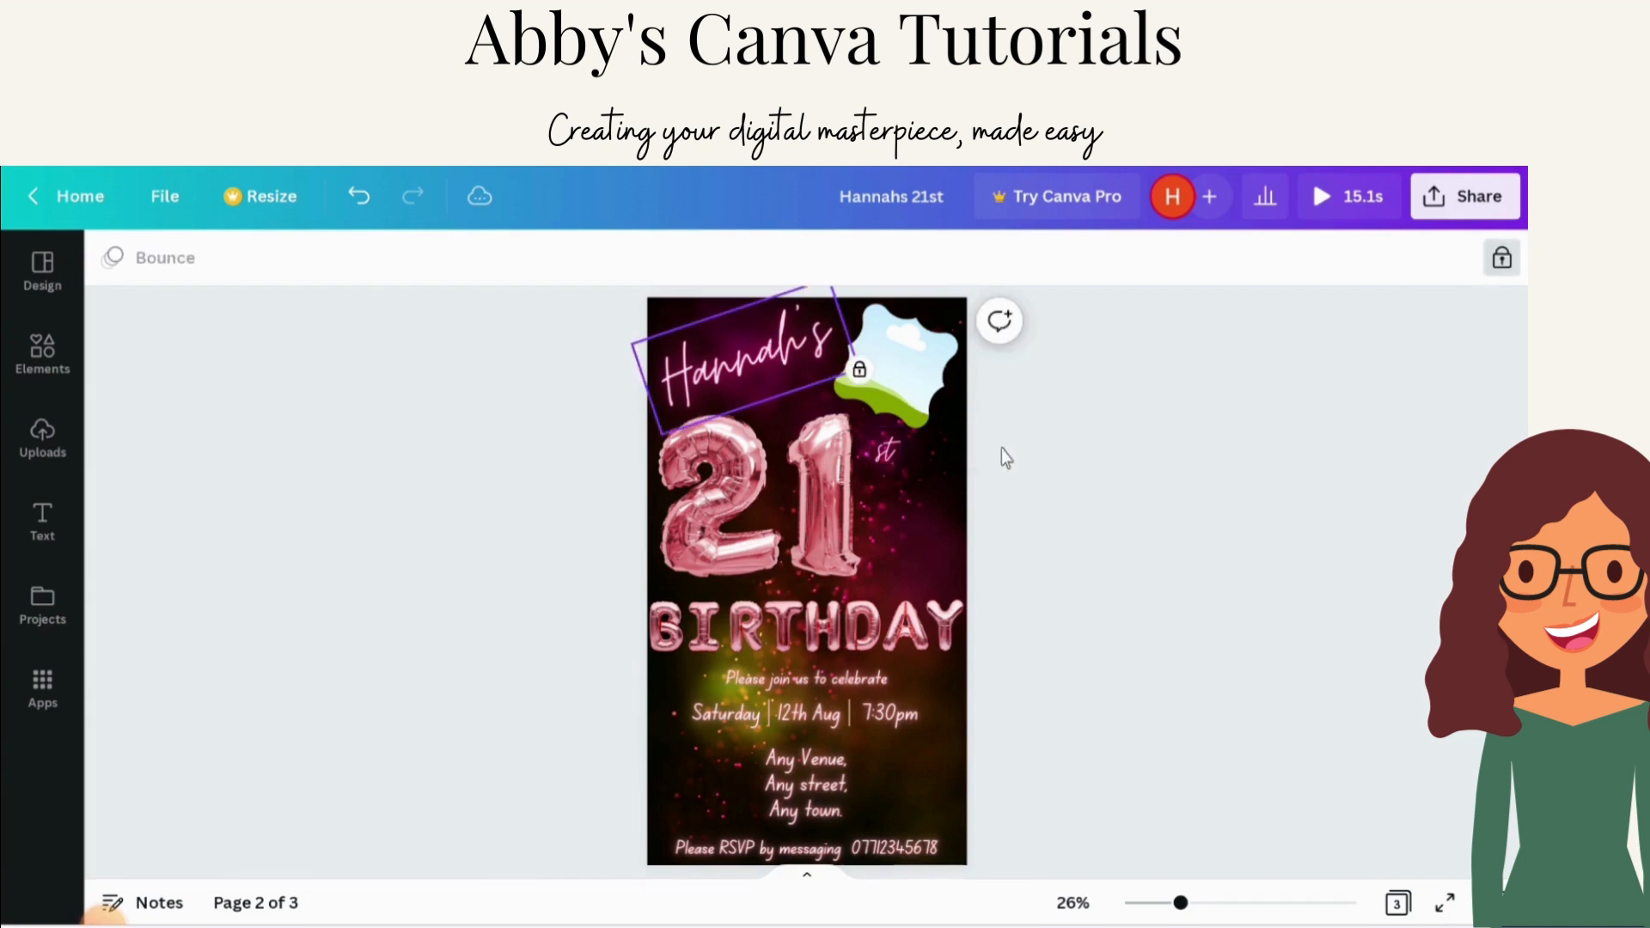
{"action": "scroll", "coordinate": [1003, 482], "scroll_direction": "down", "scroll_amount": 1}
{"action": "left_click", "coordinate": [766, 651]}
{"action": "left_click", "coordinate": [808, 696]}
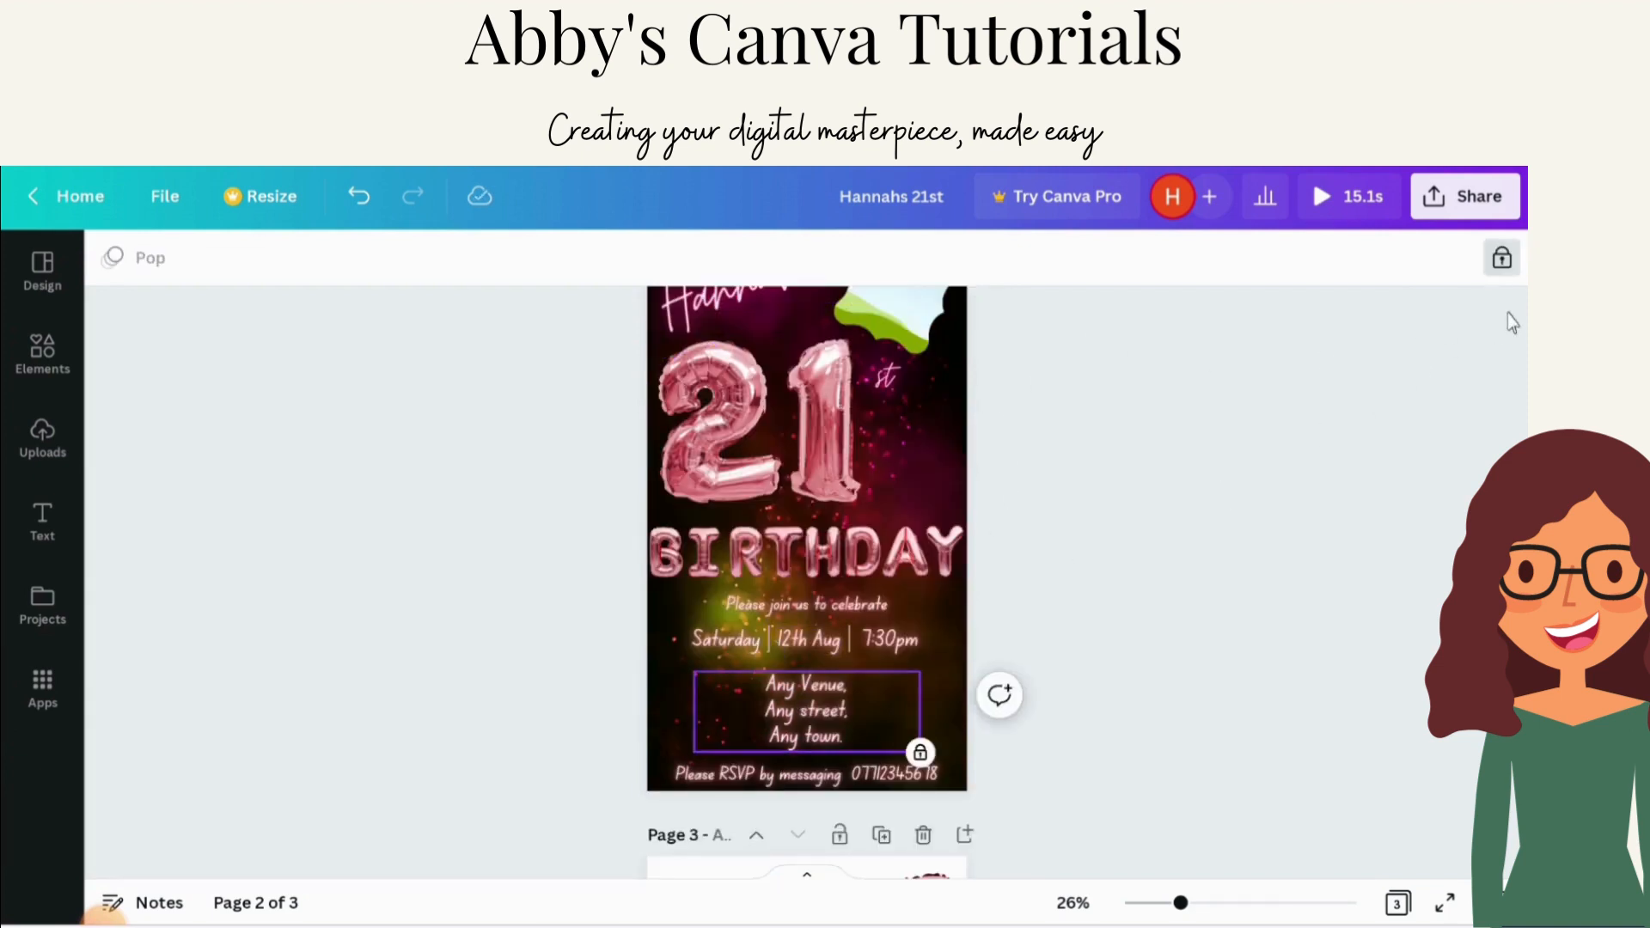
{"action": "left_click", "coordinate": [1500, 262]}
{"action": "left_click", "coordinate": [1426, 408]}
{"action": "left_click", "coordinate": [824, 740]}
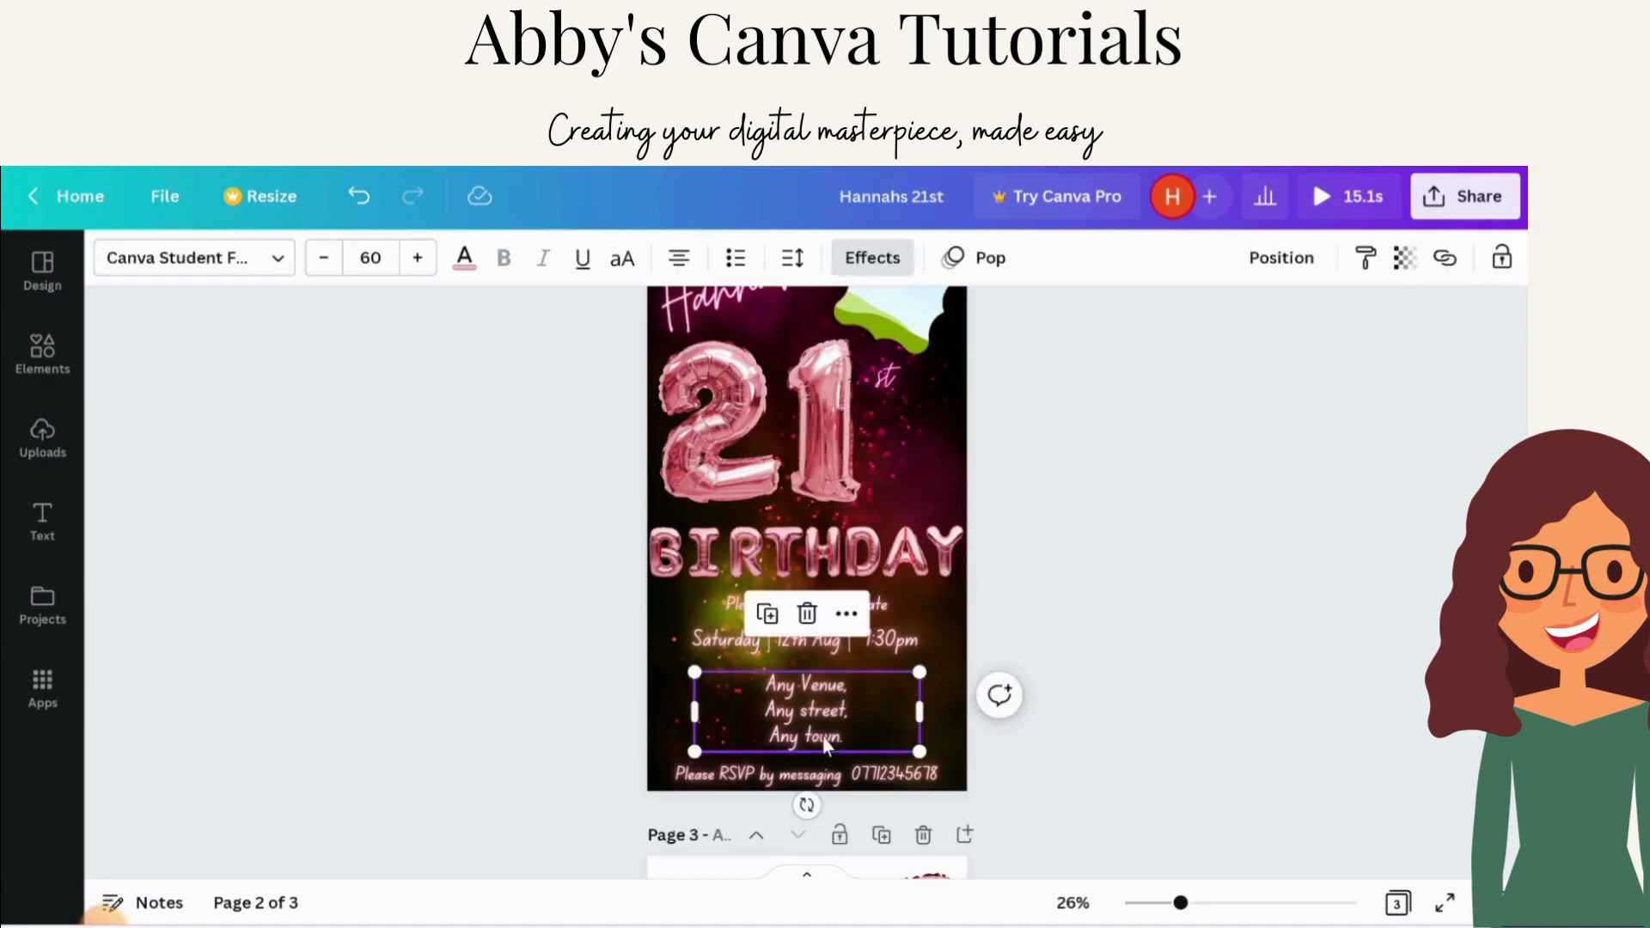
Step: Try the Moontime font on the venue address text and undo the font change
{"action": "left_click", "coordinate": [281, 259]}
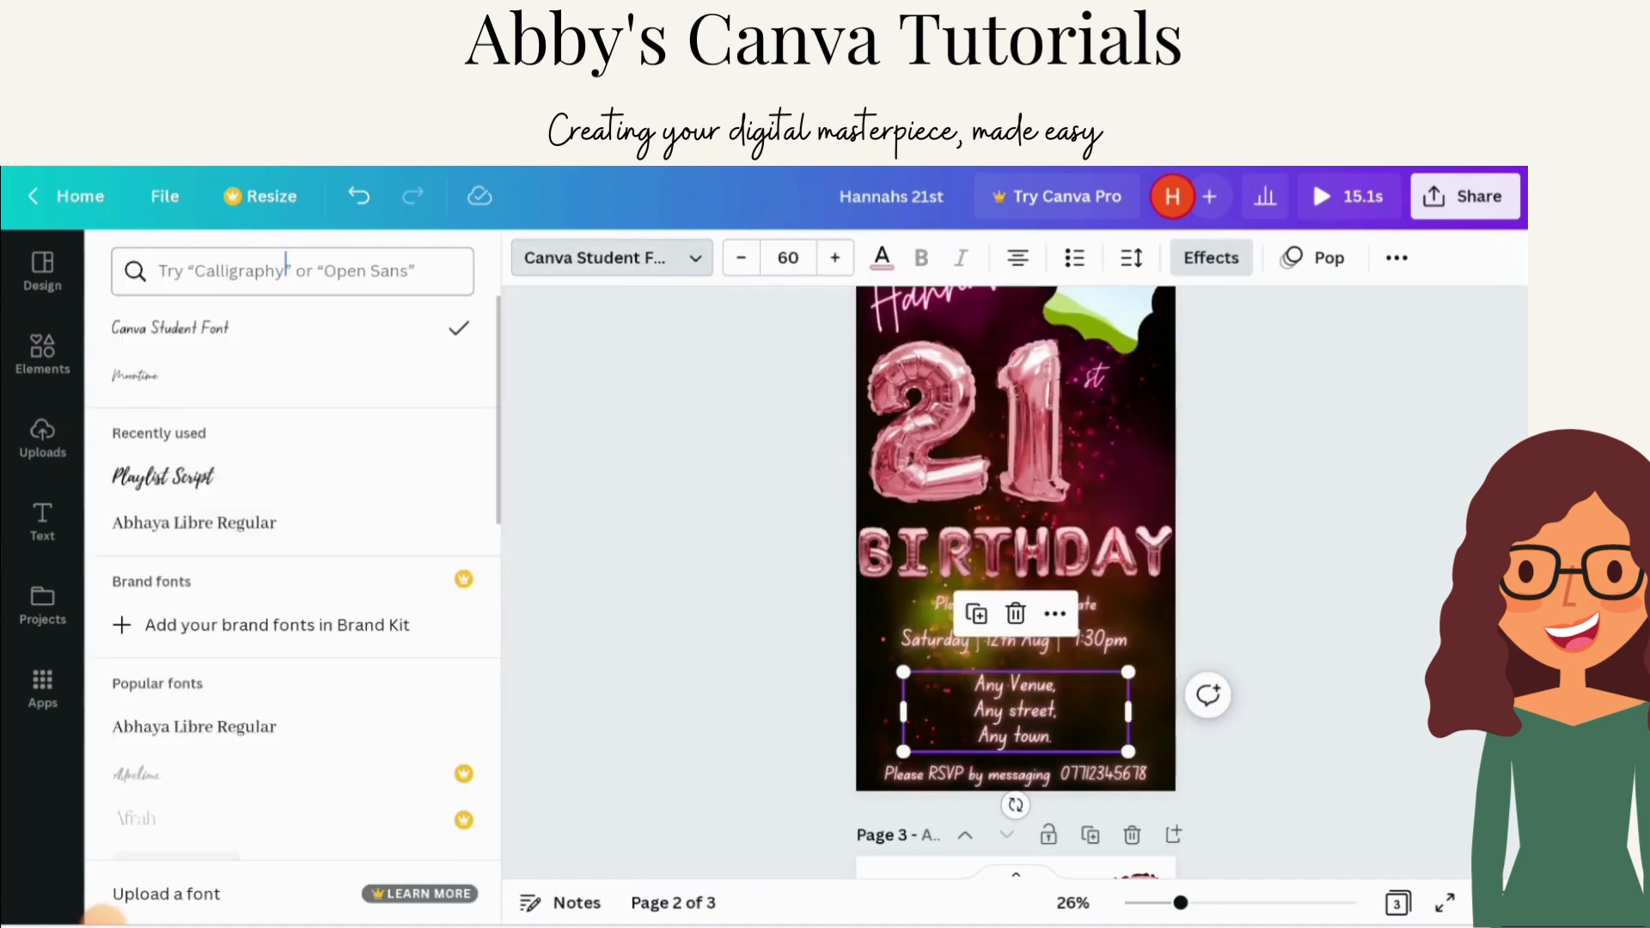
{"action": "left_click", "coordinate": [182, 401]}
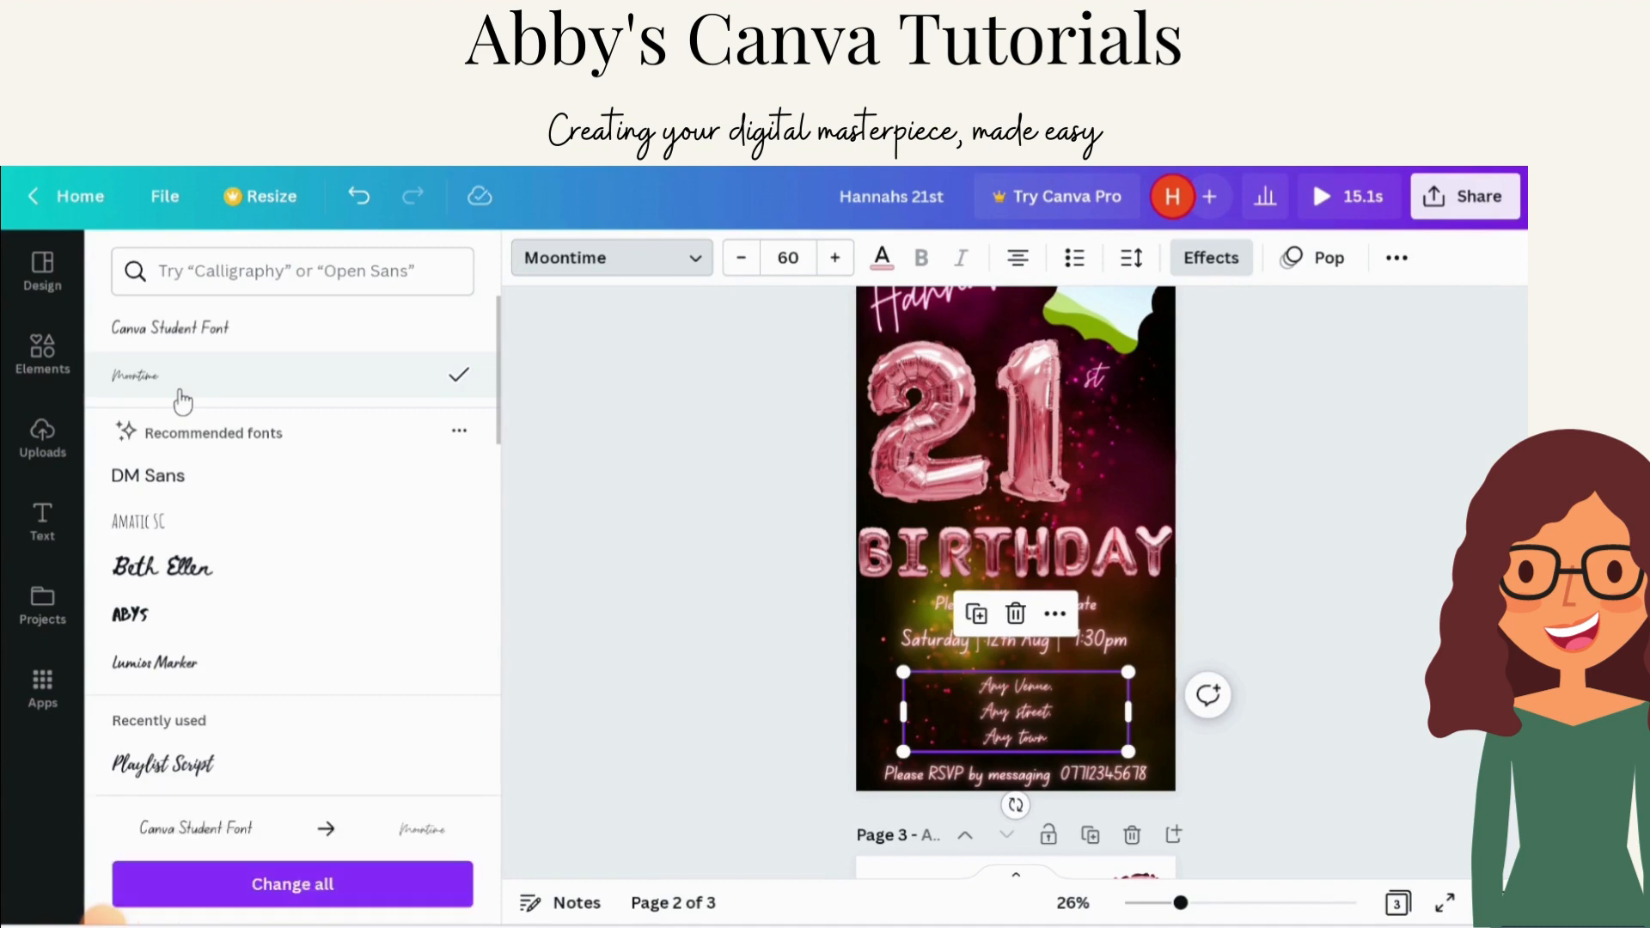
{"action": "left_click", "coordinate": [677, 515]}
{"action": "left_click", "coordinate": [206, 263]}
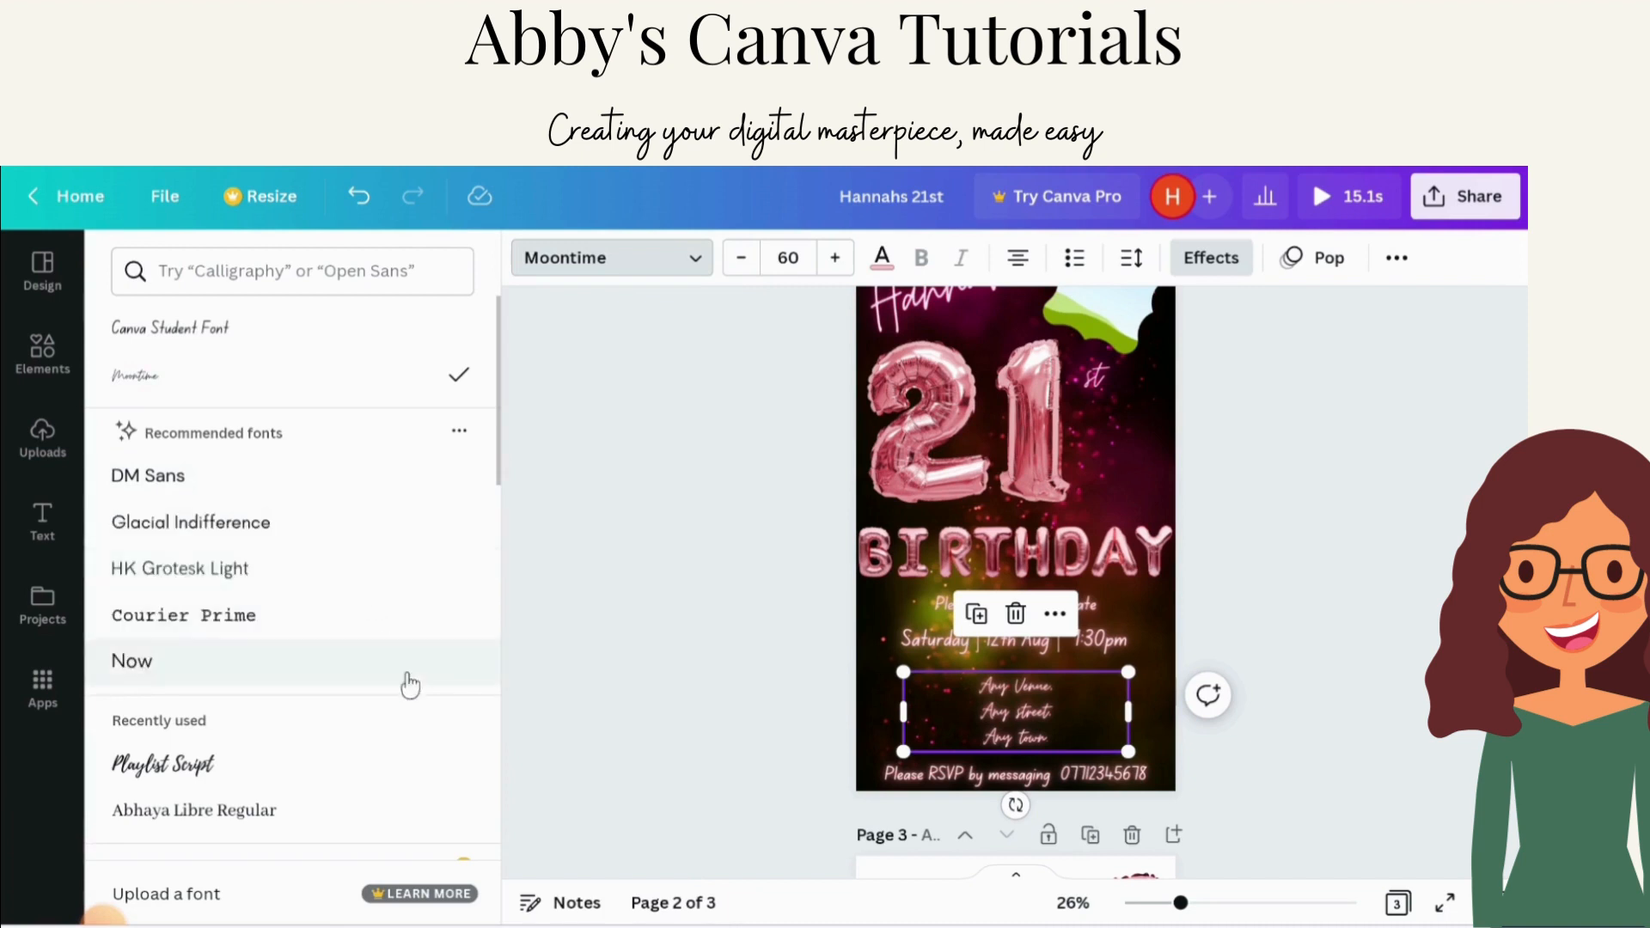
{"action": "scroll", "coordinate": [410, 685], "scroll_direction": "down", "scroll_amount": 3}
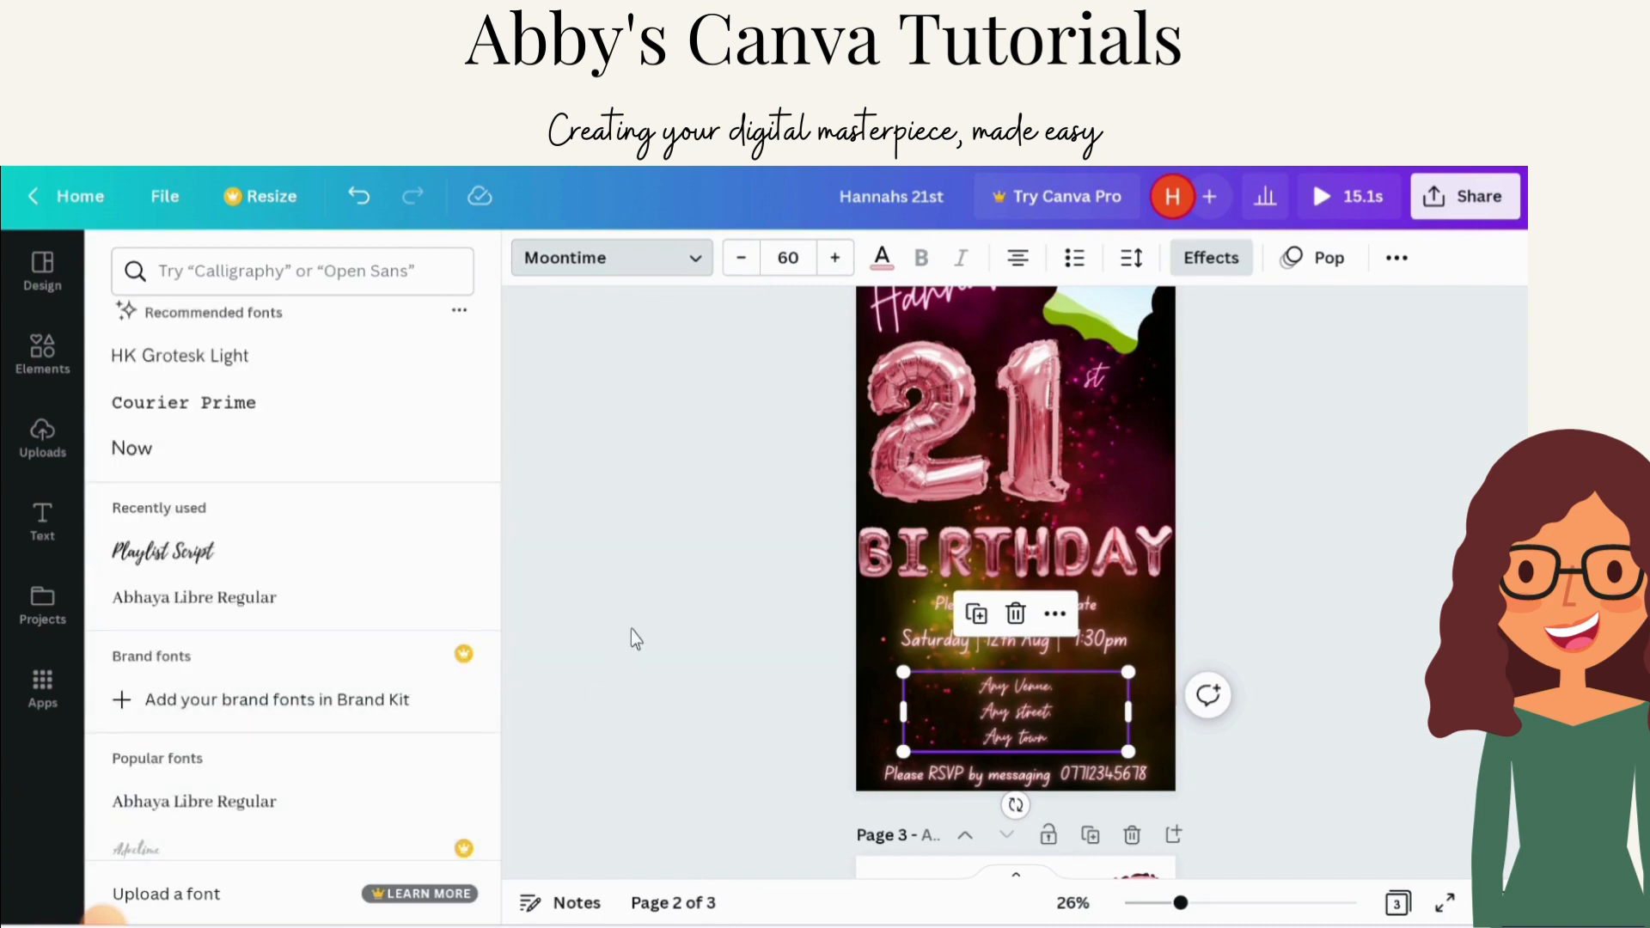
{"action": "left_click", "coordinate": [629, 597]}
{"action": "left_click", "coordinate": [359, 196]}
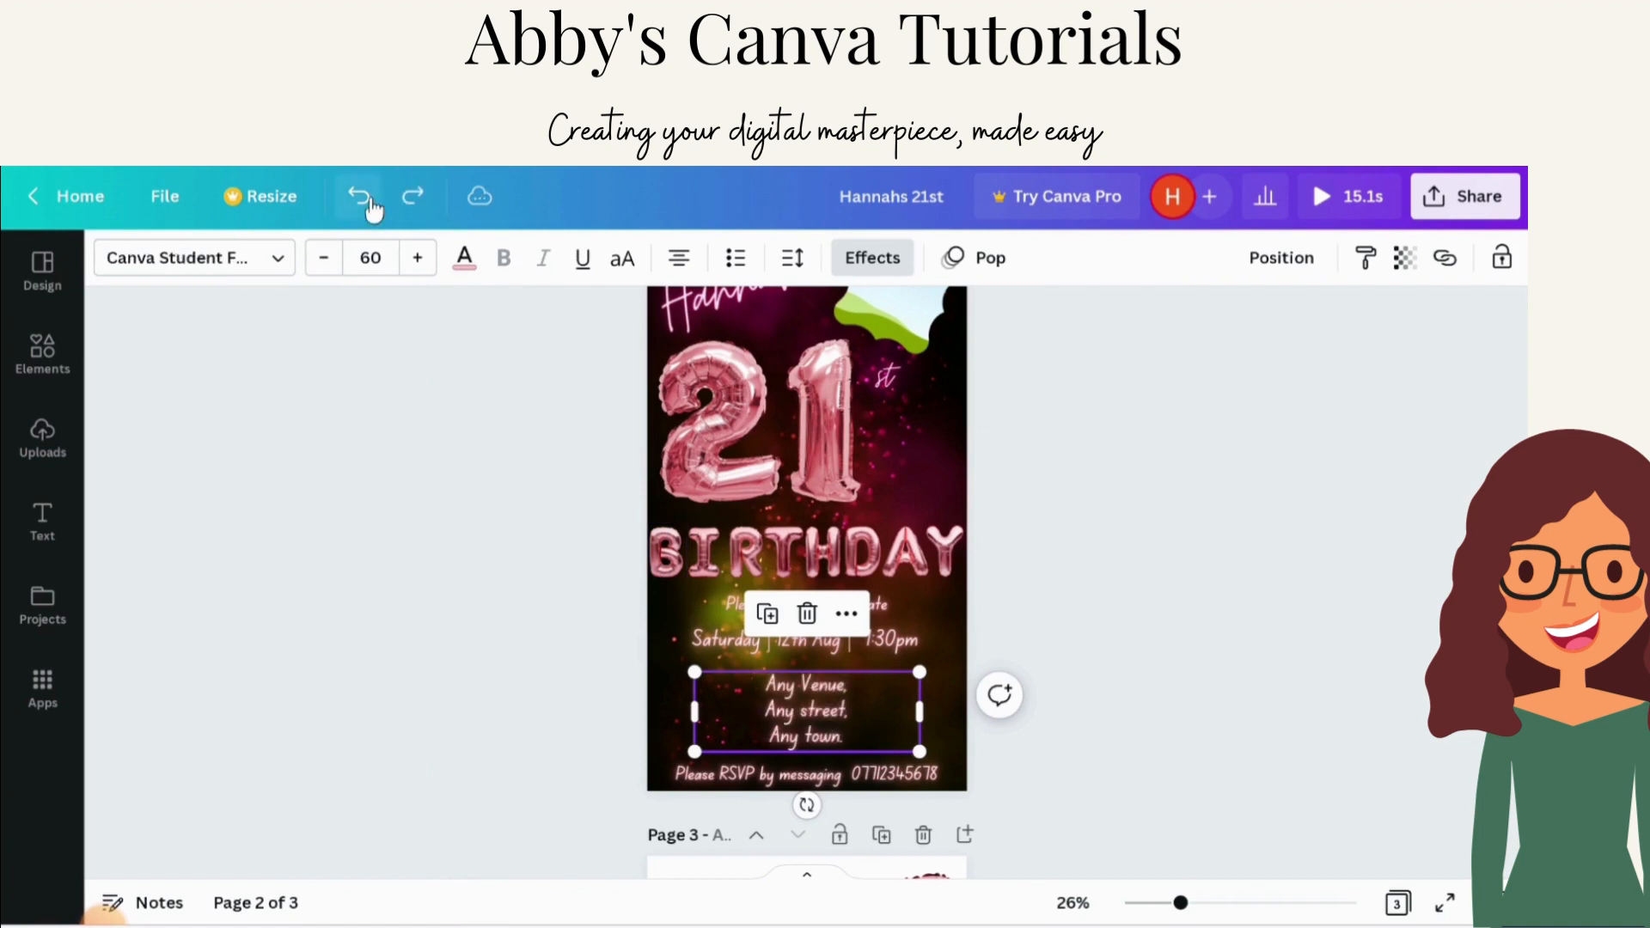
Step: Set the venue address text colour to bright pink and lock the text box again
{"action": "left_click", "coordinate": [465, 261]}
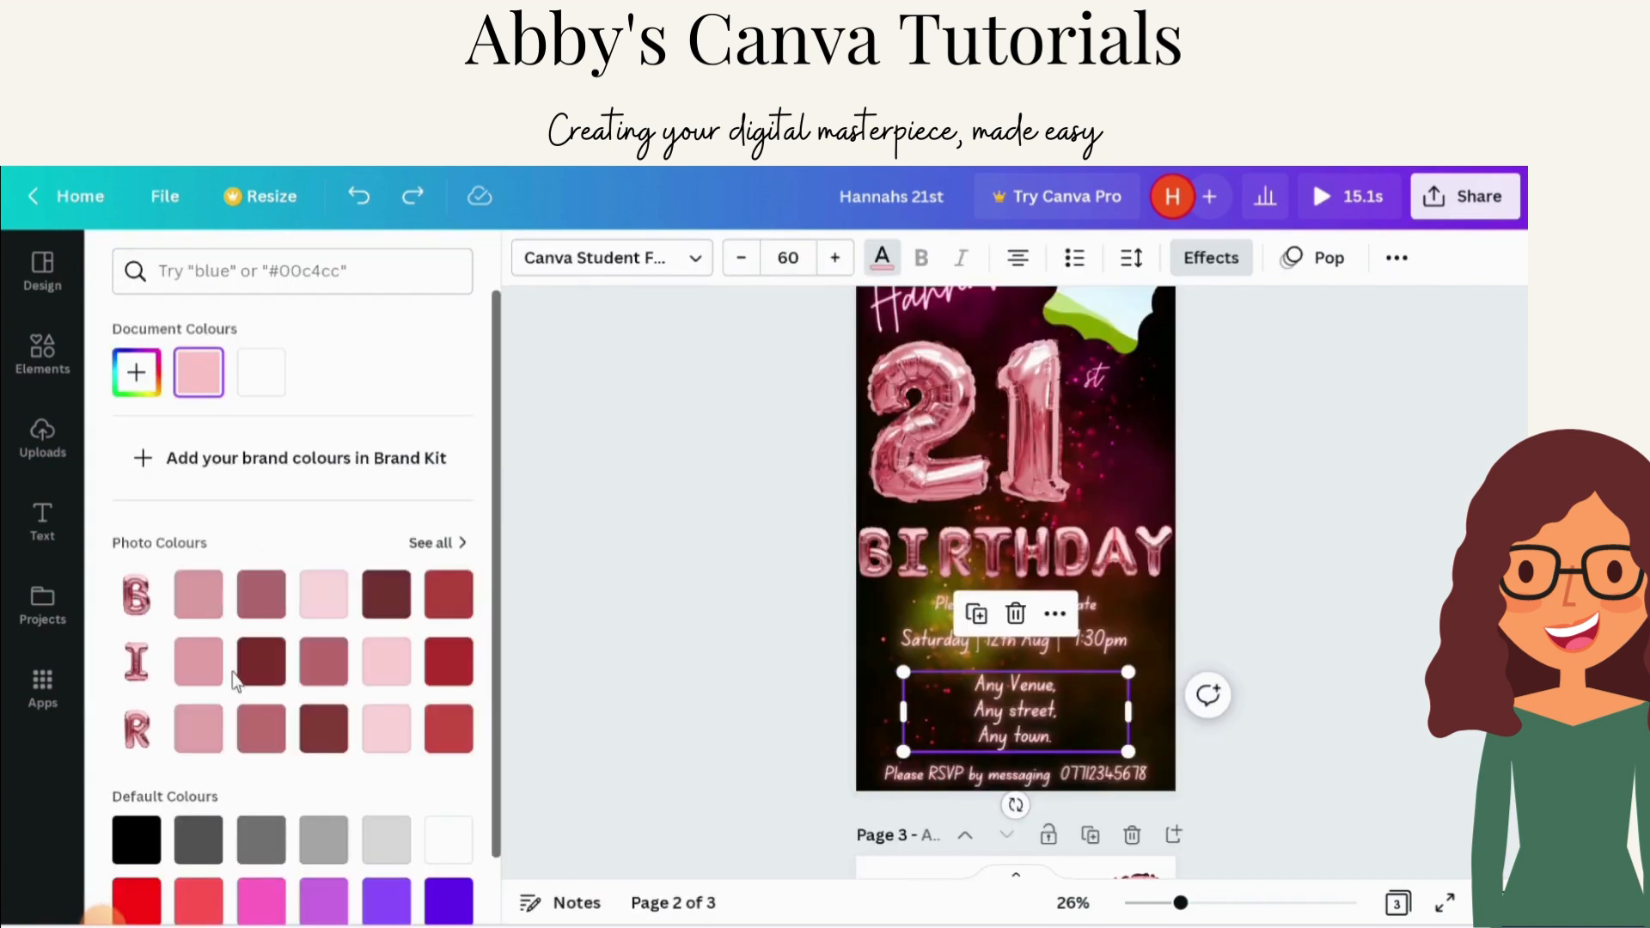
{"action": "scroll", "coordinate": [256, 597], "scroll_direction": "down", "scroll_amount": 2}
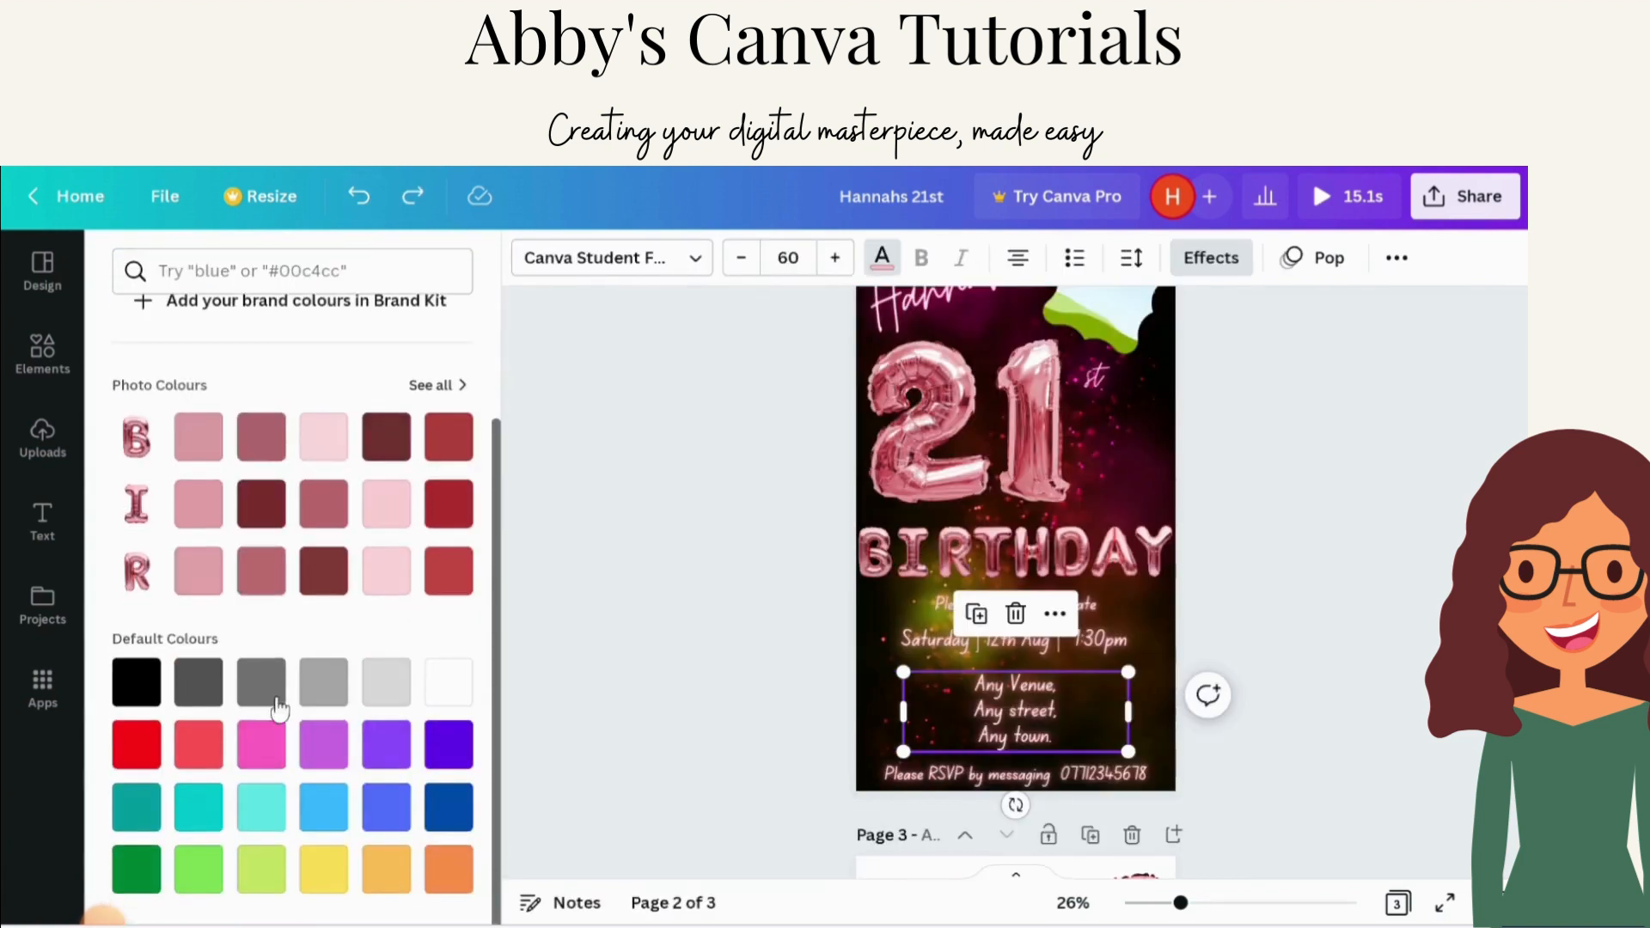
{"action": "left_click", "coordinate": [197, 744]}
{"action": "left_click", "coordinate": [262, 759]}
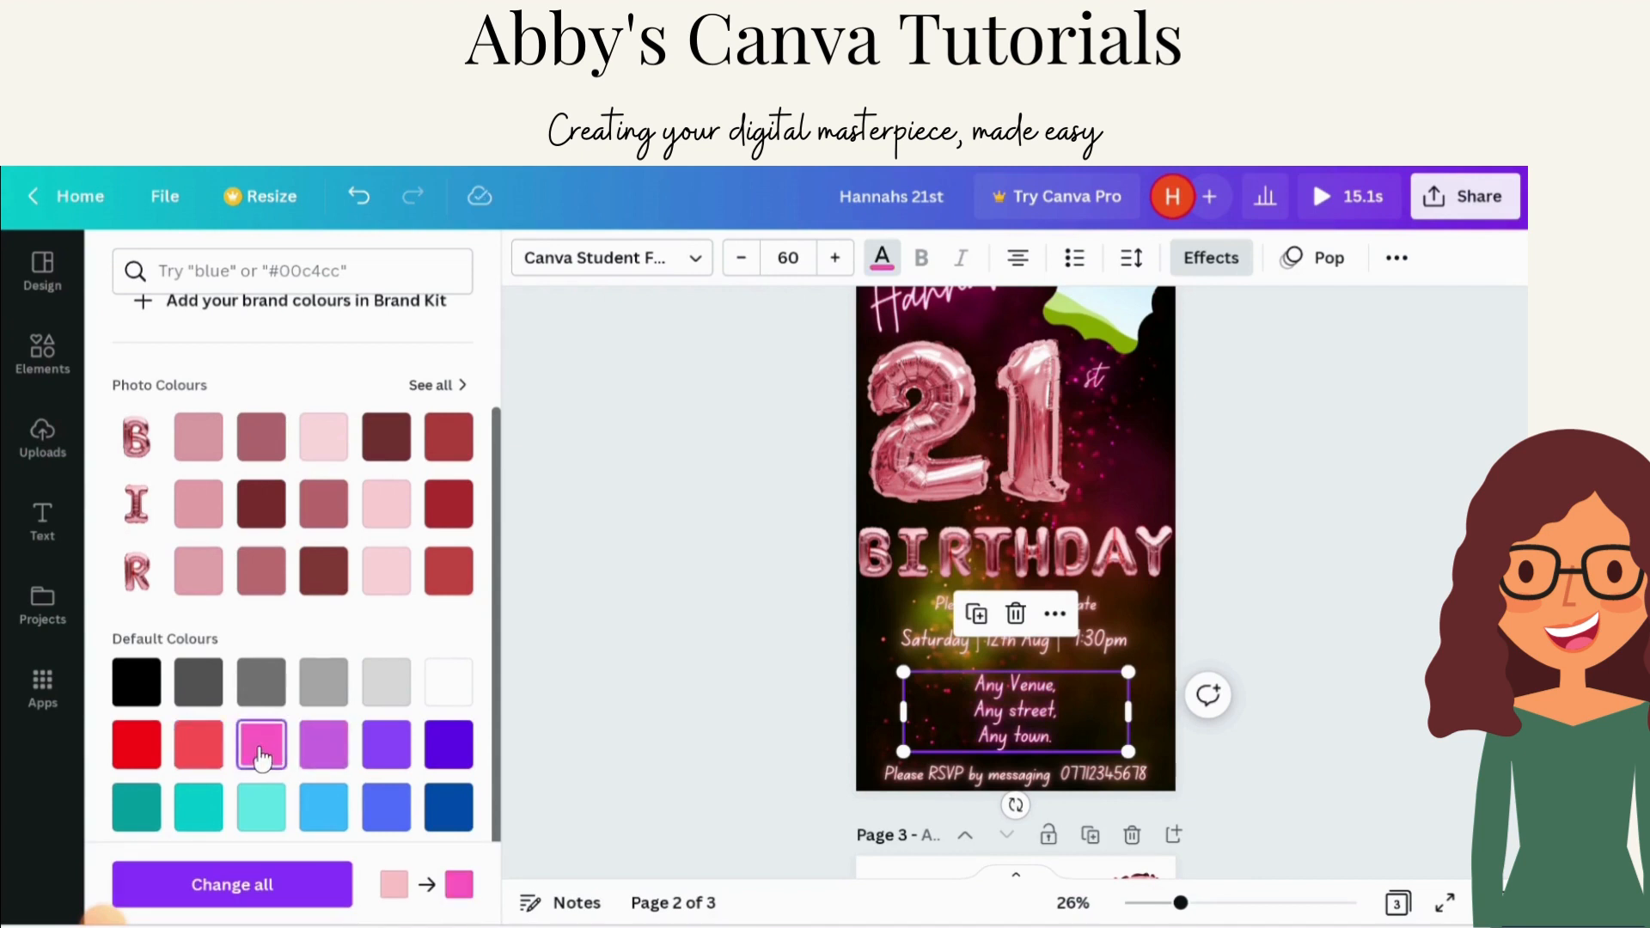
{"action": "left_click", "coordinate": [593, 468]}
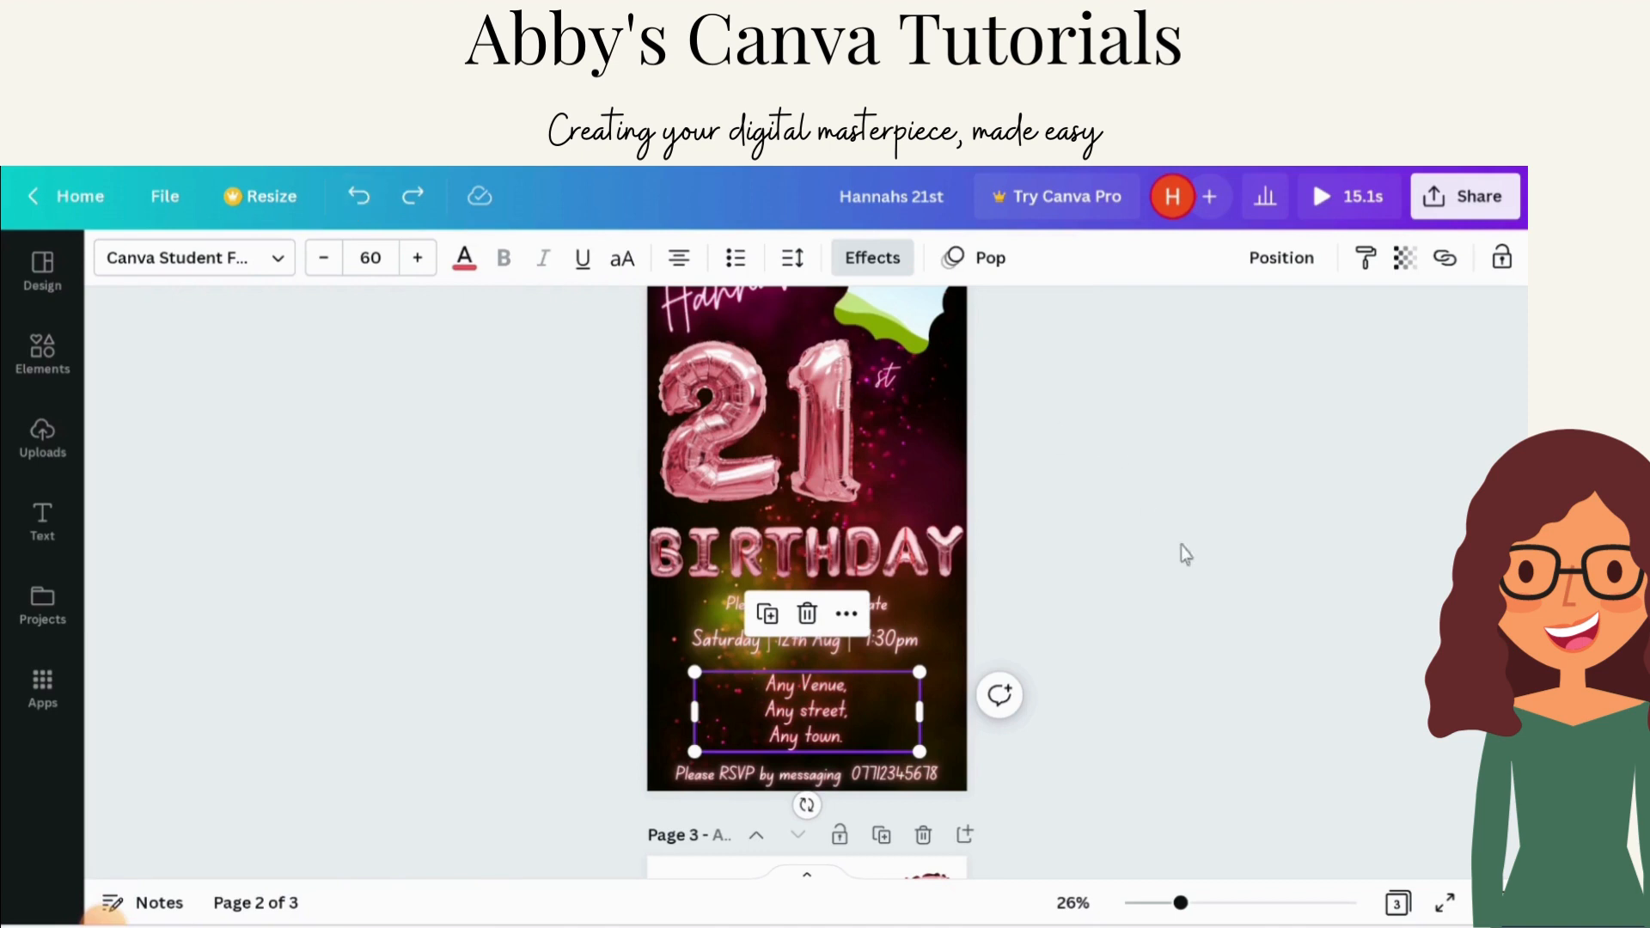
{"action": "left_click", "coordinate": [1512, 263]}
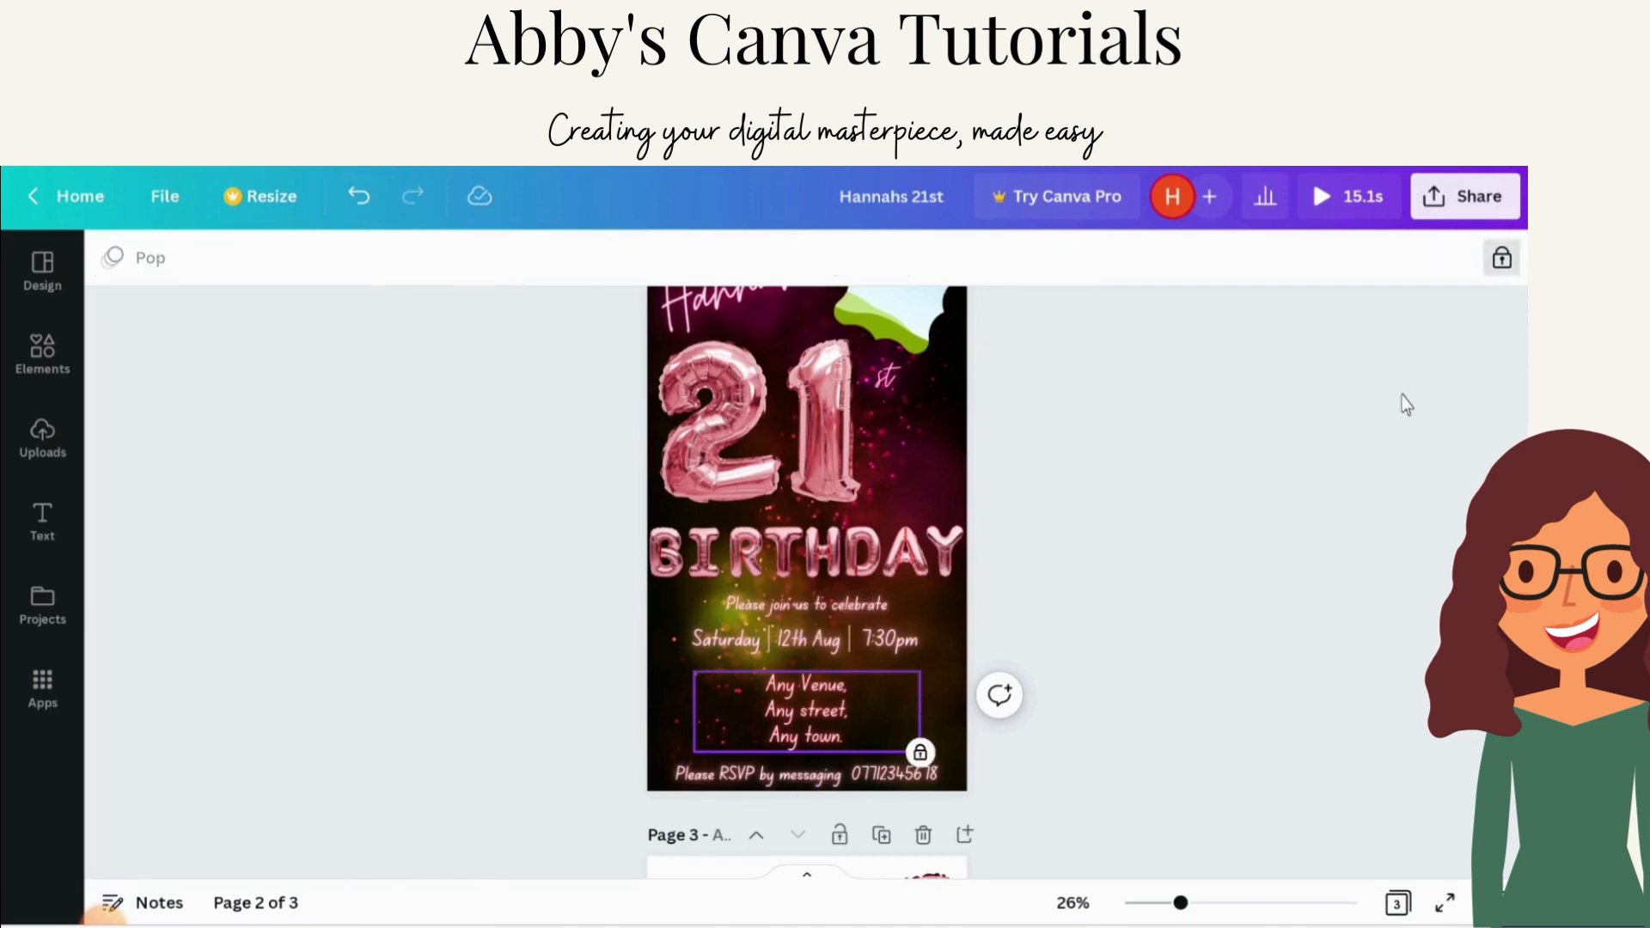
Step: Unlock the photo frame beside the name on page 2
{"action": "left_click", "coordinate": [1030, 528]}
{"action": "scroll", "coordinate": [1030, 527], "scroll_direction": "up", "scroll_amount": 1}
{"action": "left_click", "coordinate": [922, 392]}
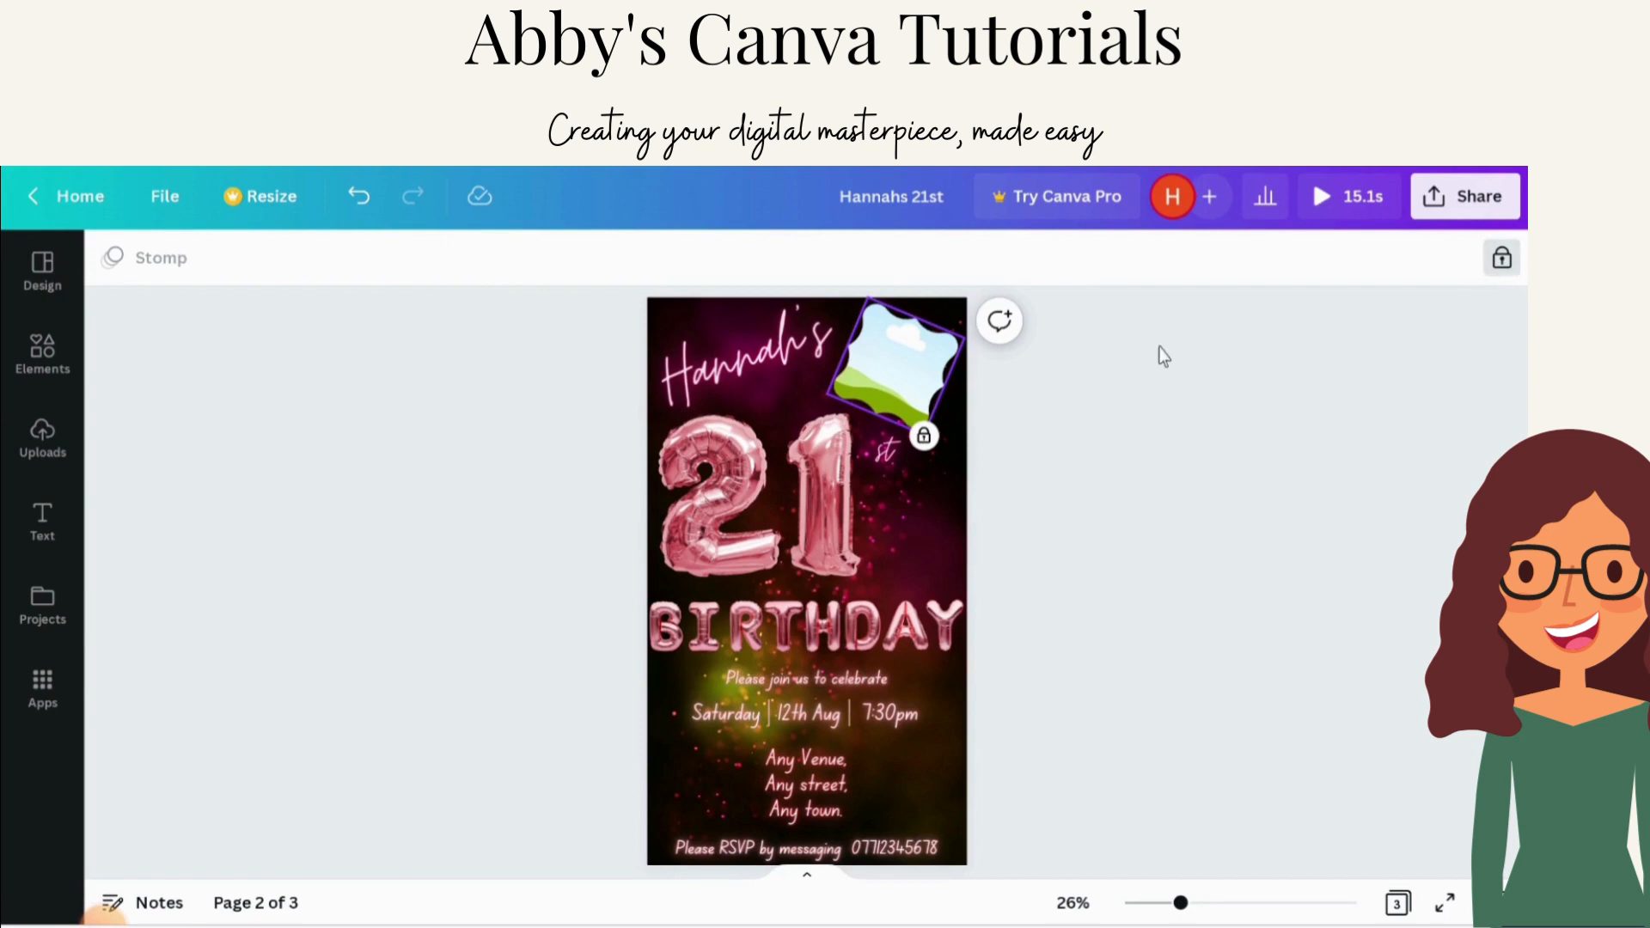
{"action": "left_click", "coordinate": [1503, 260]}
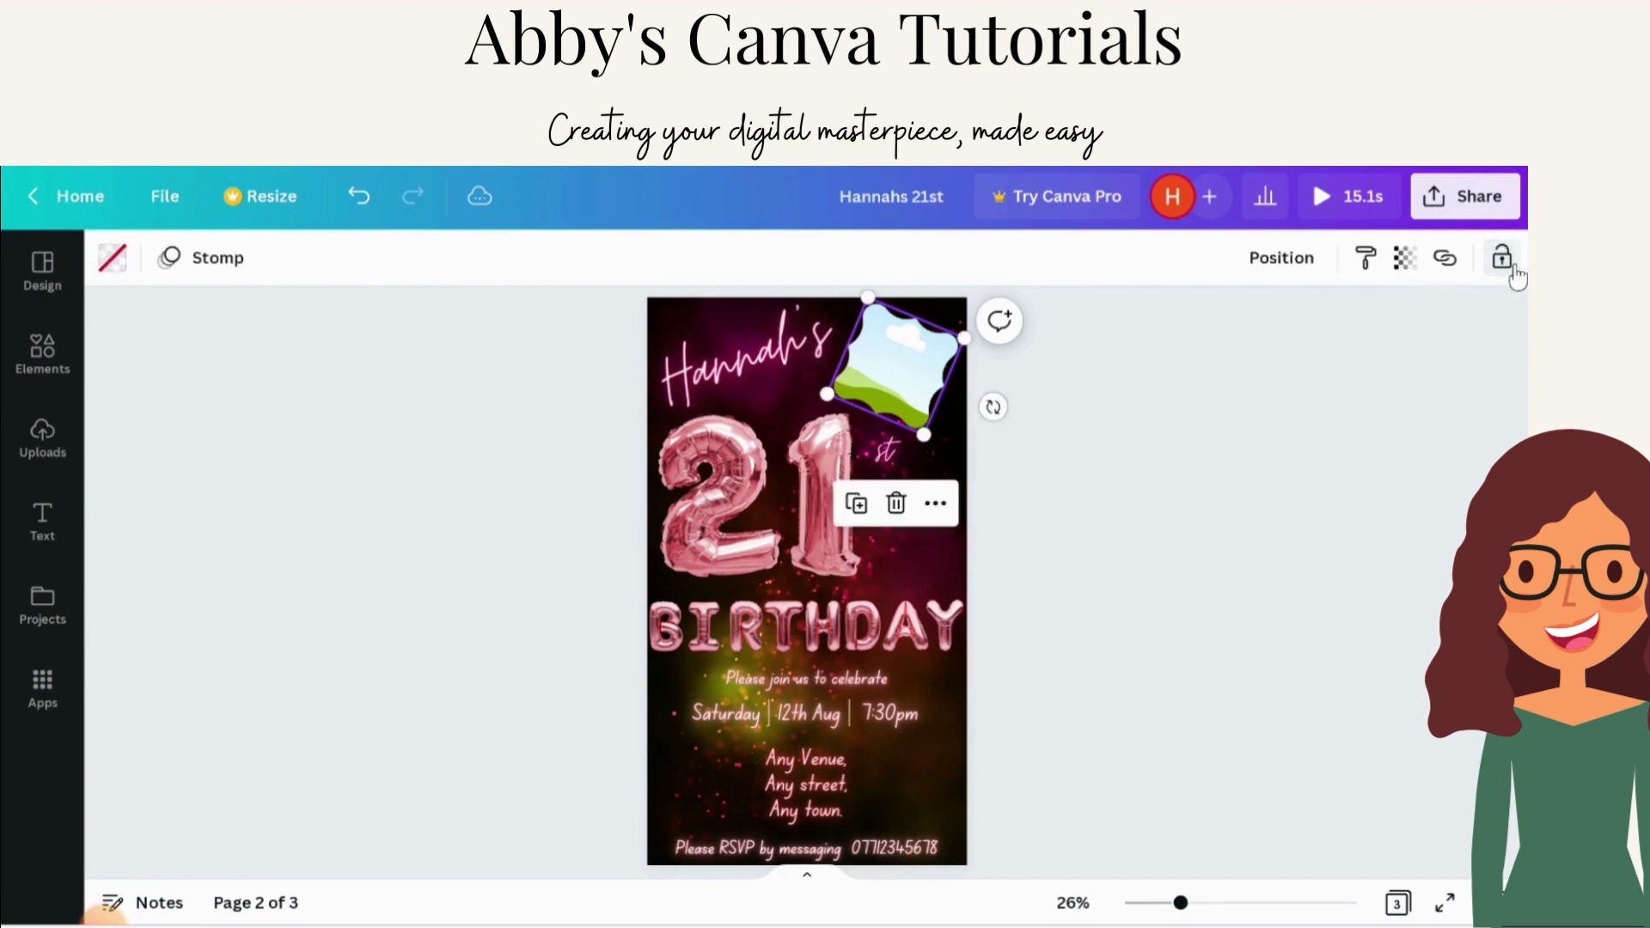
Step: Add the uploaded portrait photo to the page and drop it into the frame beside the name
{"action": "left_click", "coordinate": [1337, 430]}
{"action": "left_click", "coordinate": [878, 385]}
{"action": "left_click", "coordinate": [443, 439]}
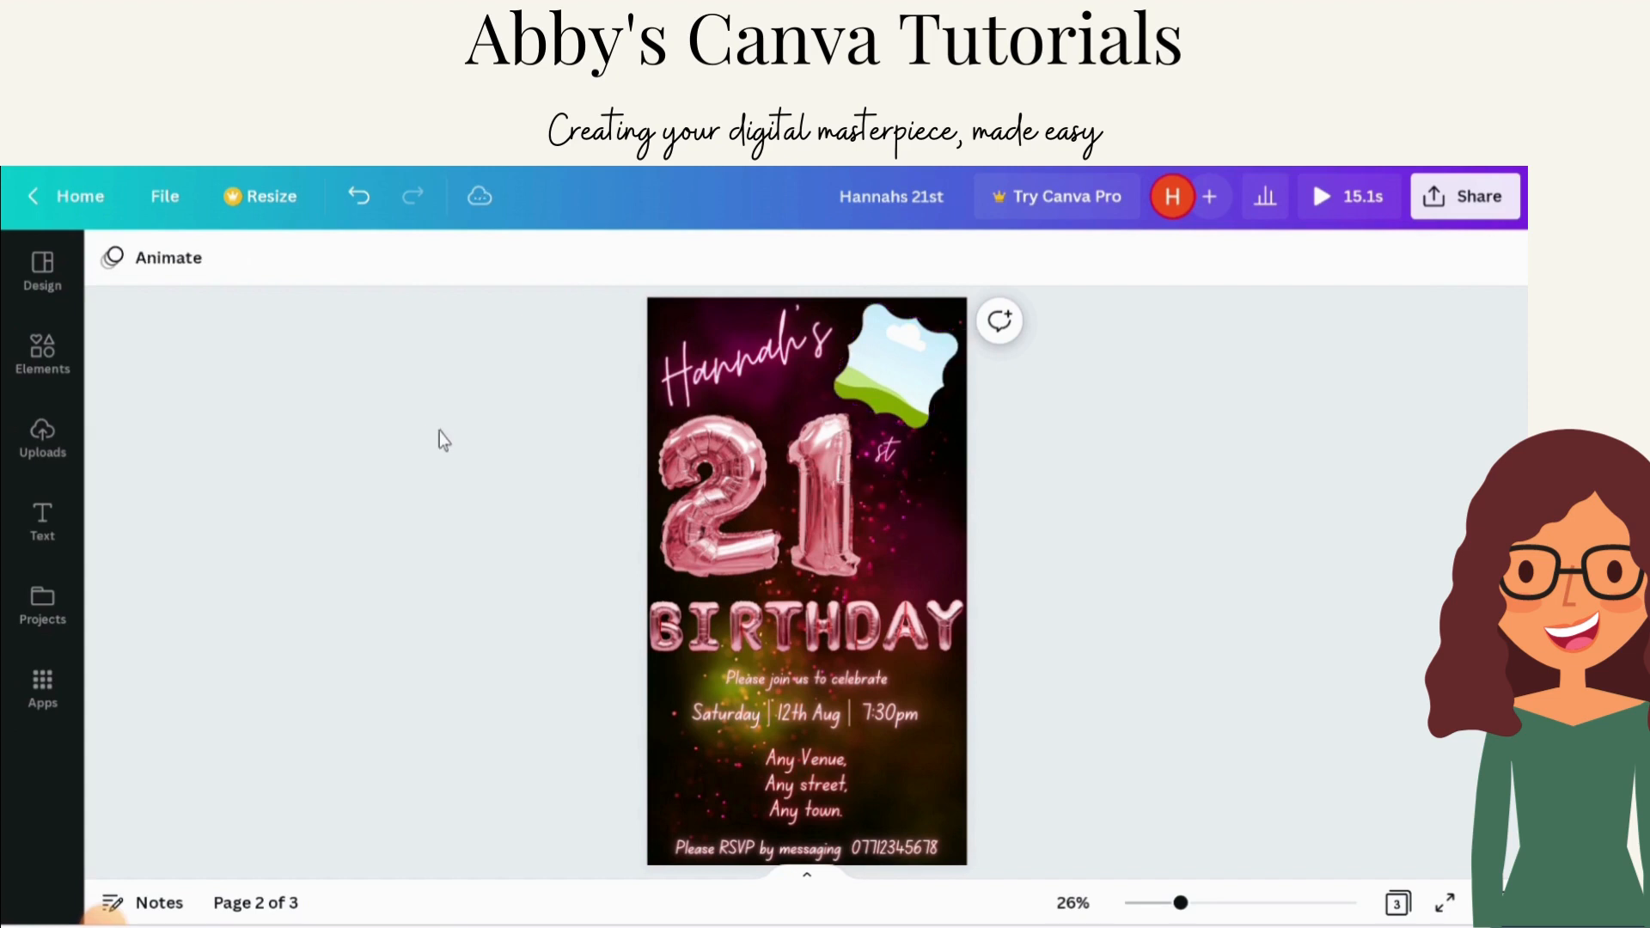
{"action": "left_click", "coordinate": [48, 434]}
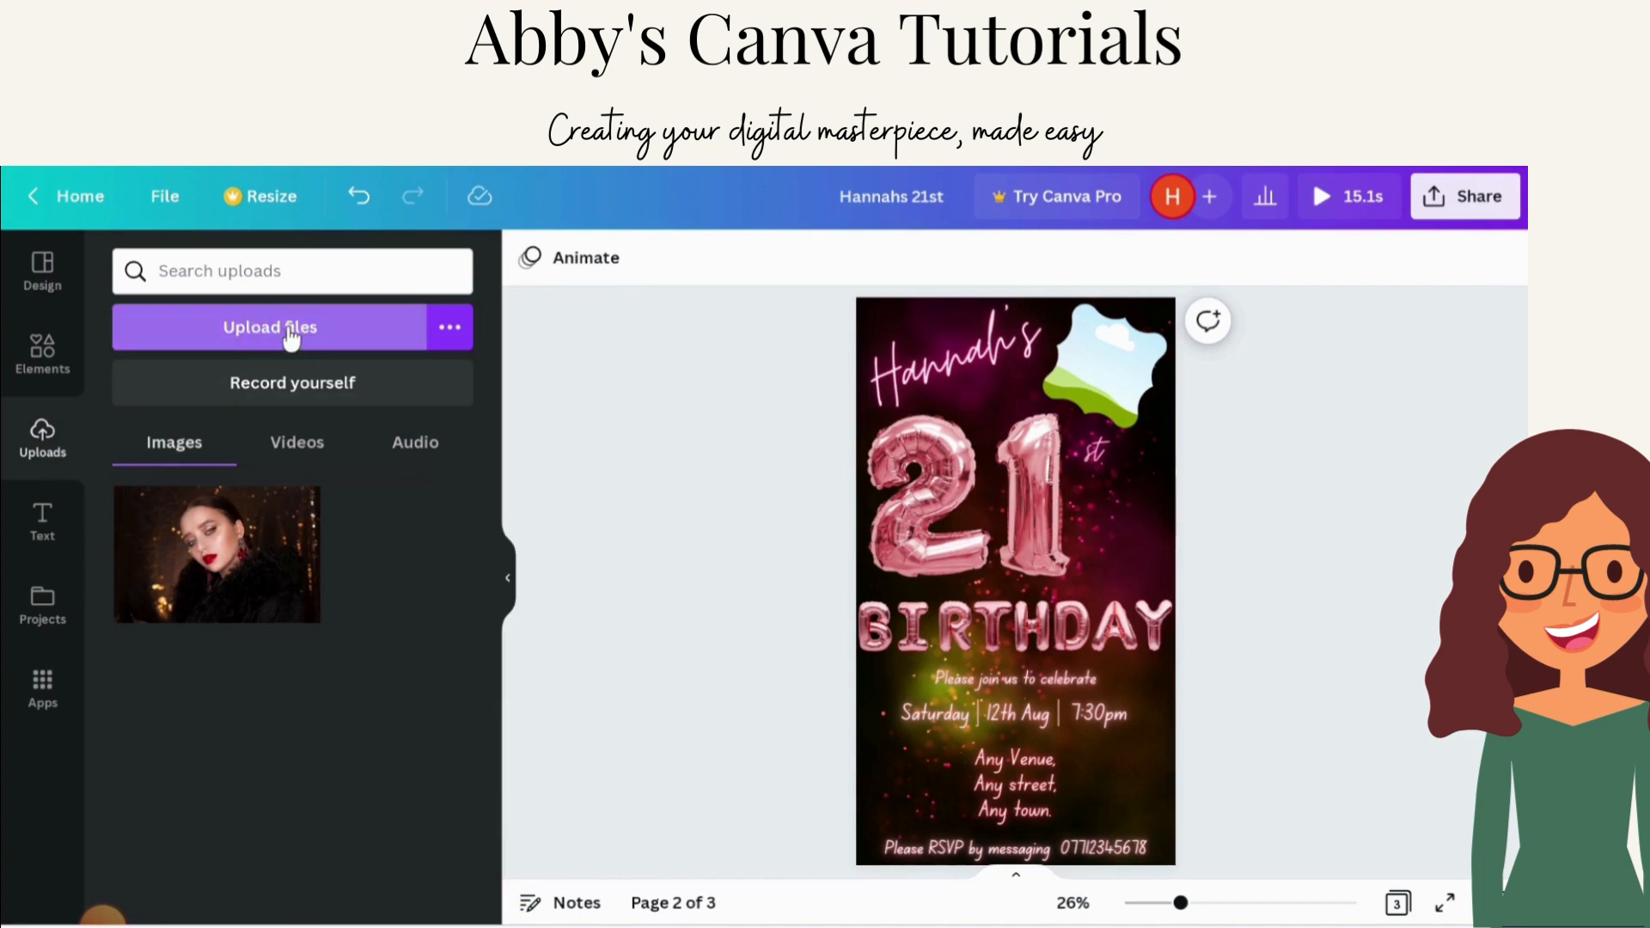
{"action": "mouse_move", "coordinate": [309, 528]}
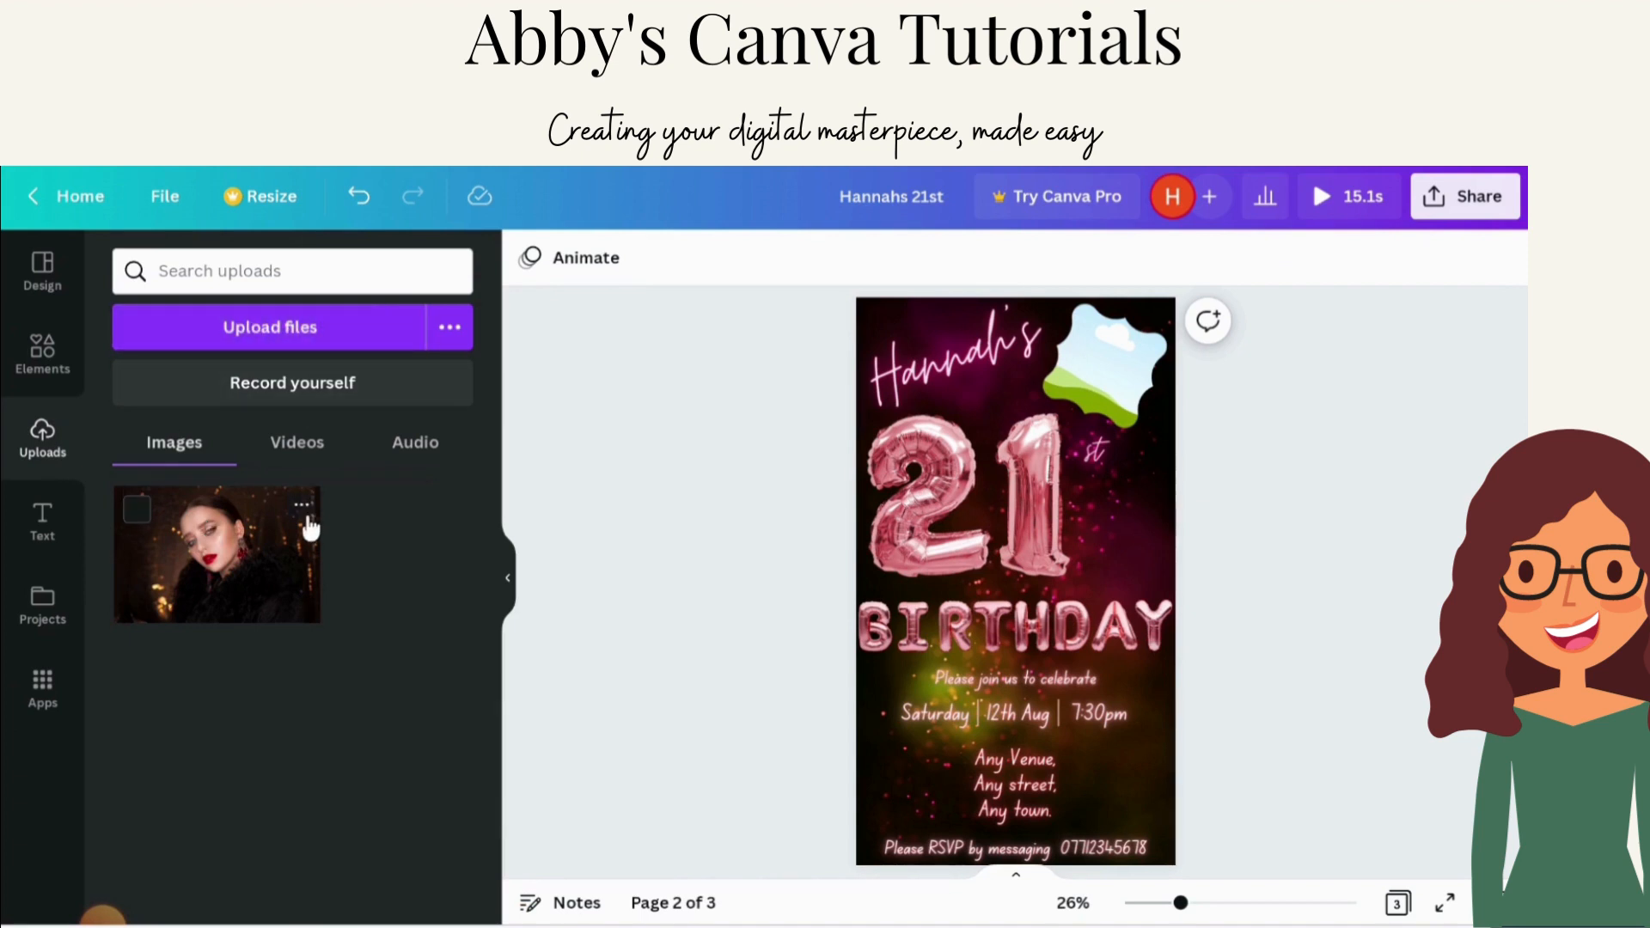
{"action": "left_click", "coordinate": [211, 569]}
{"action": "left_click", "coordinate": [509, 589]}
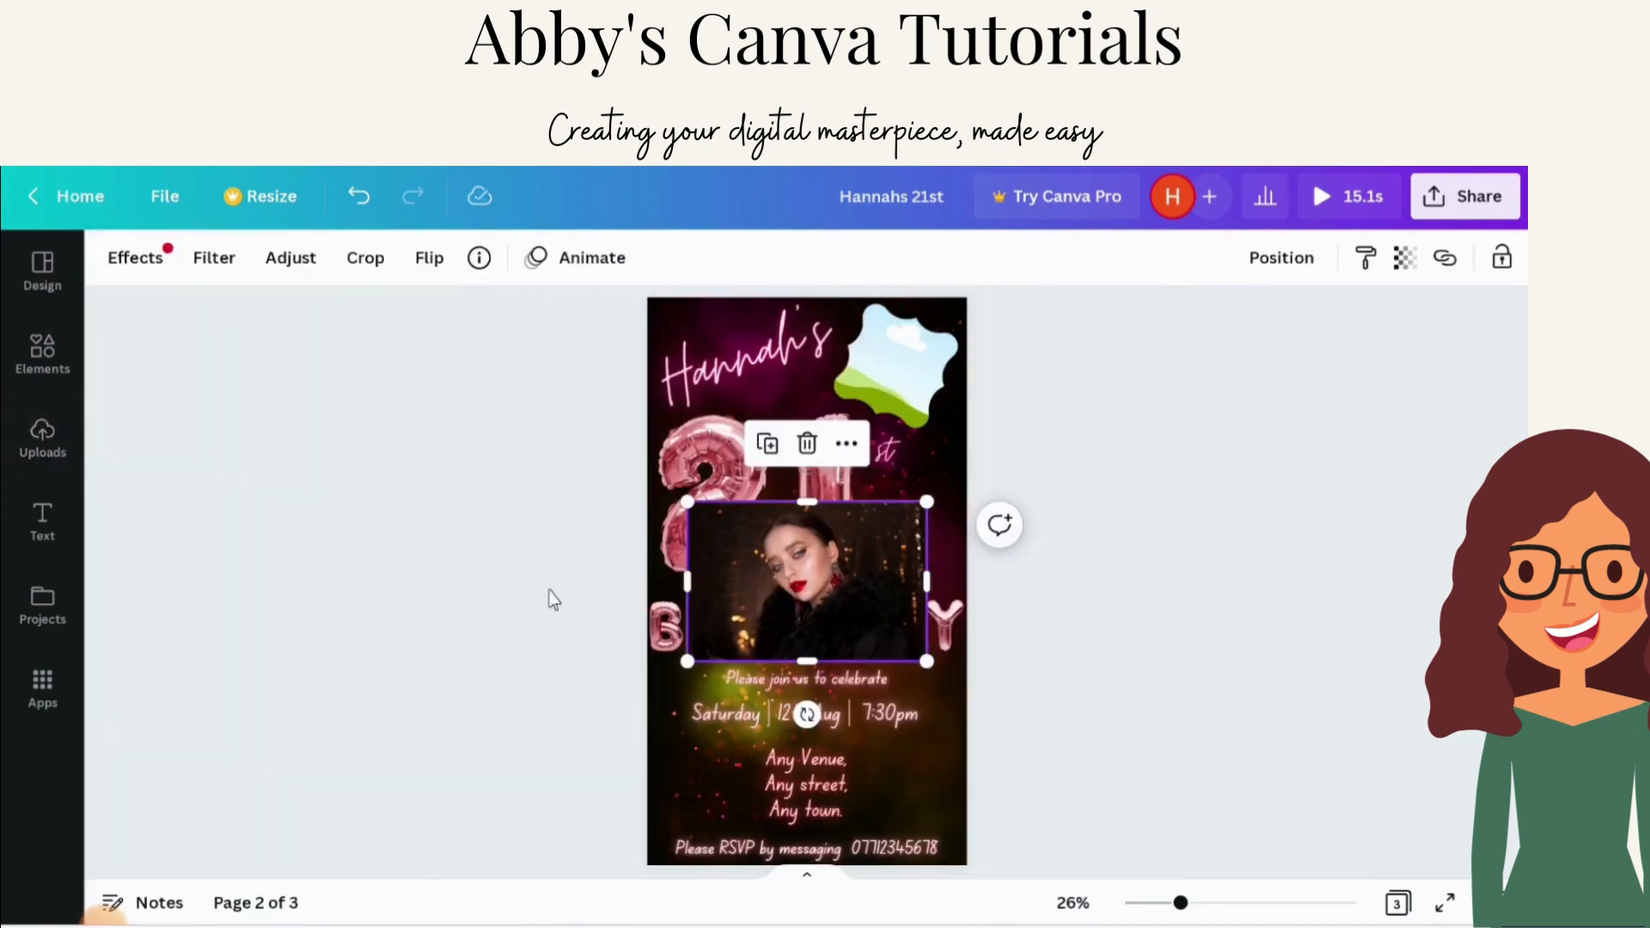
{"action": "left_click_drag", "start_coordinate": [784, 586], "coordinate": [873, 384]}
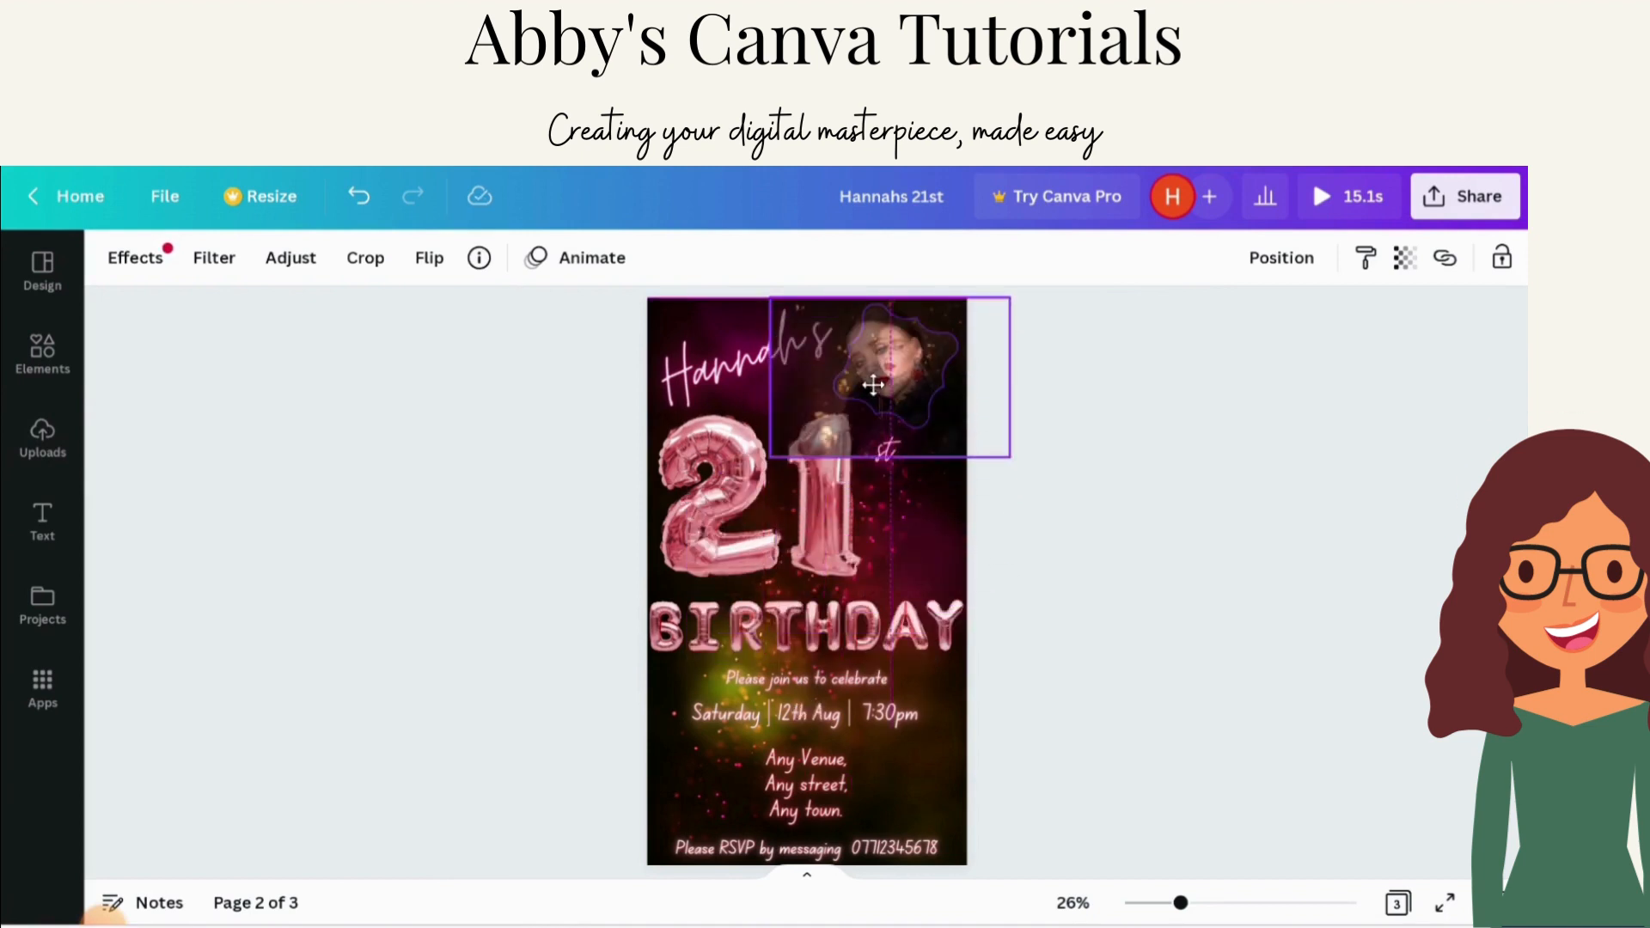
{"action": "left_click_drag", "start_coordinate": [864, 384], "coordinate": [880, 391]}
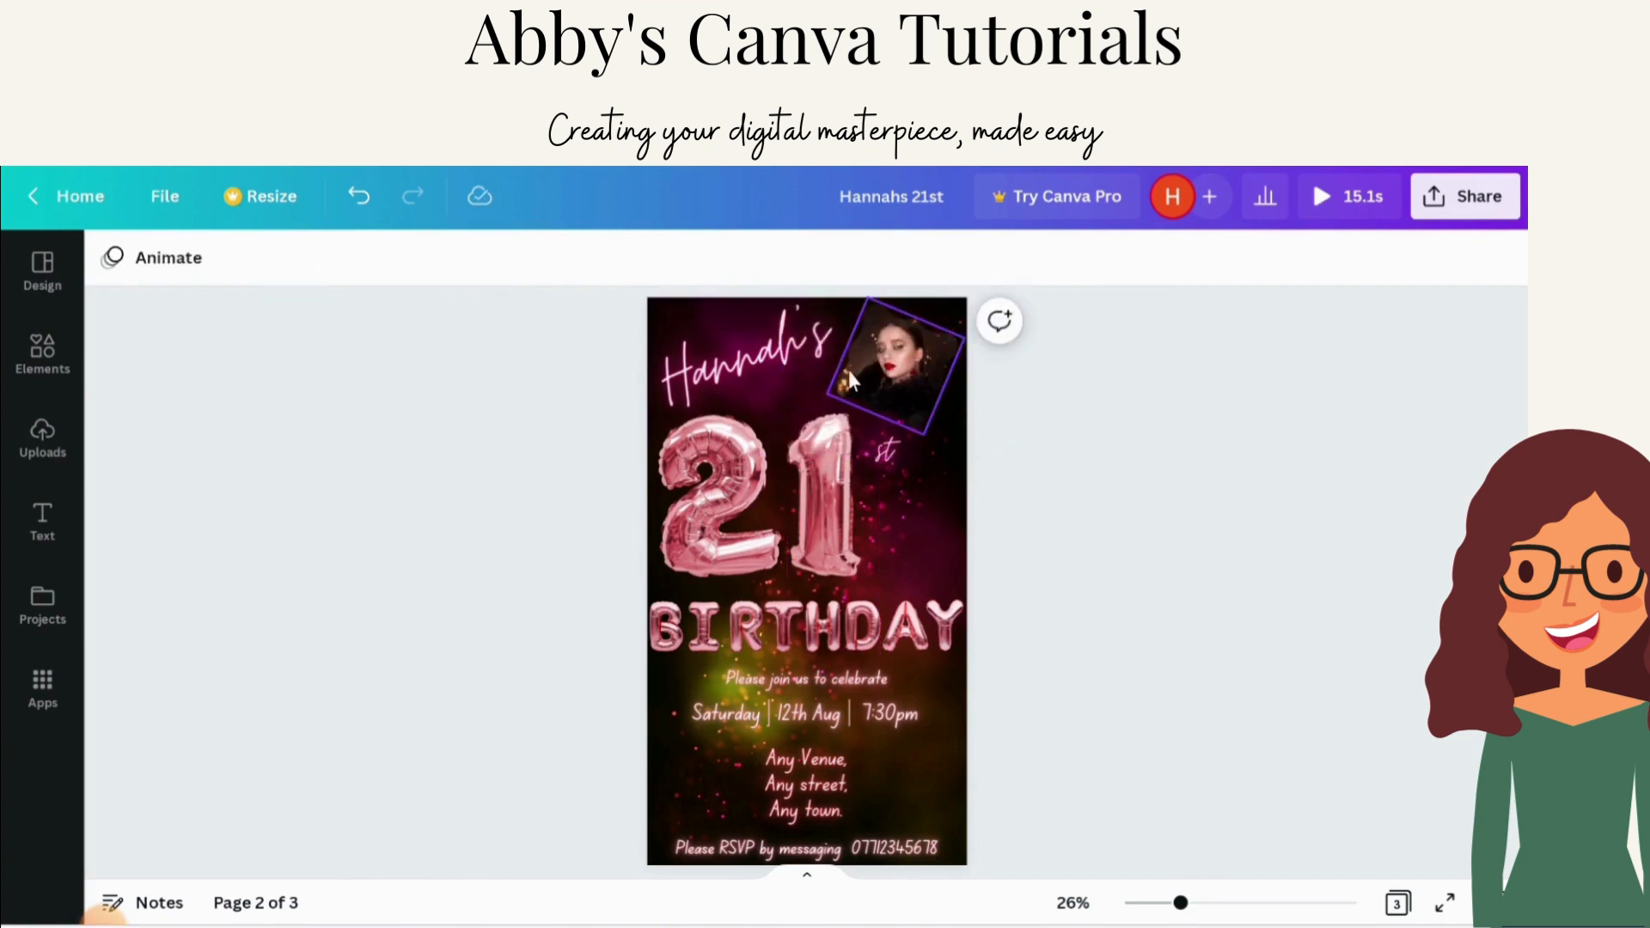
Step: Crop the photo inside the frame, enlarging and repositioning it so the face fills the frame
{"action": "double_click", "coordinate": [875, 380]}
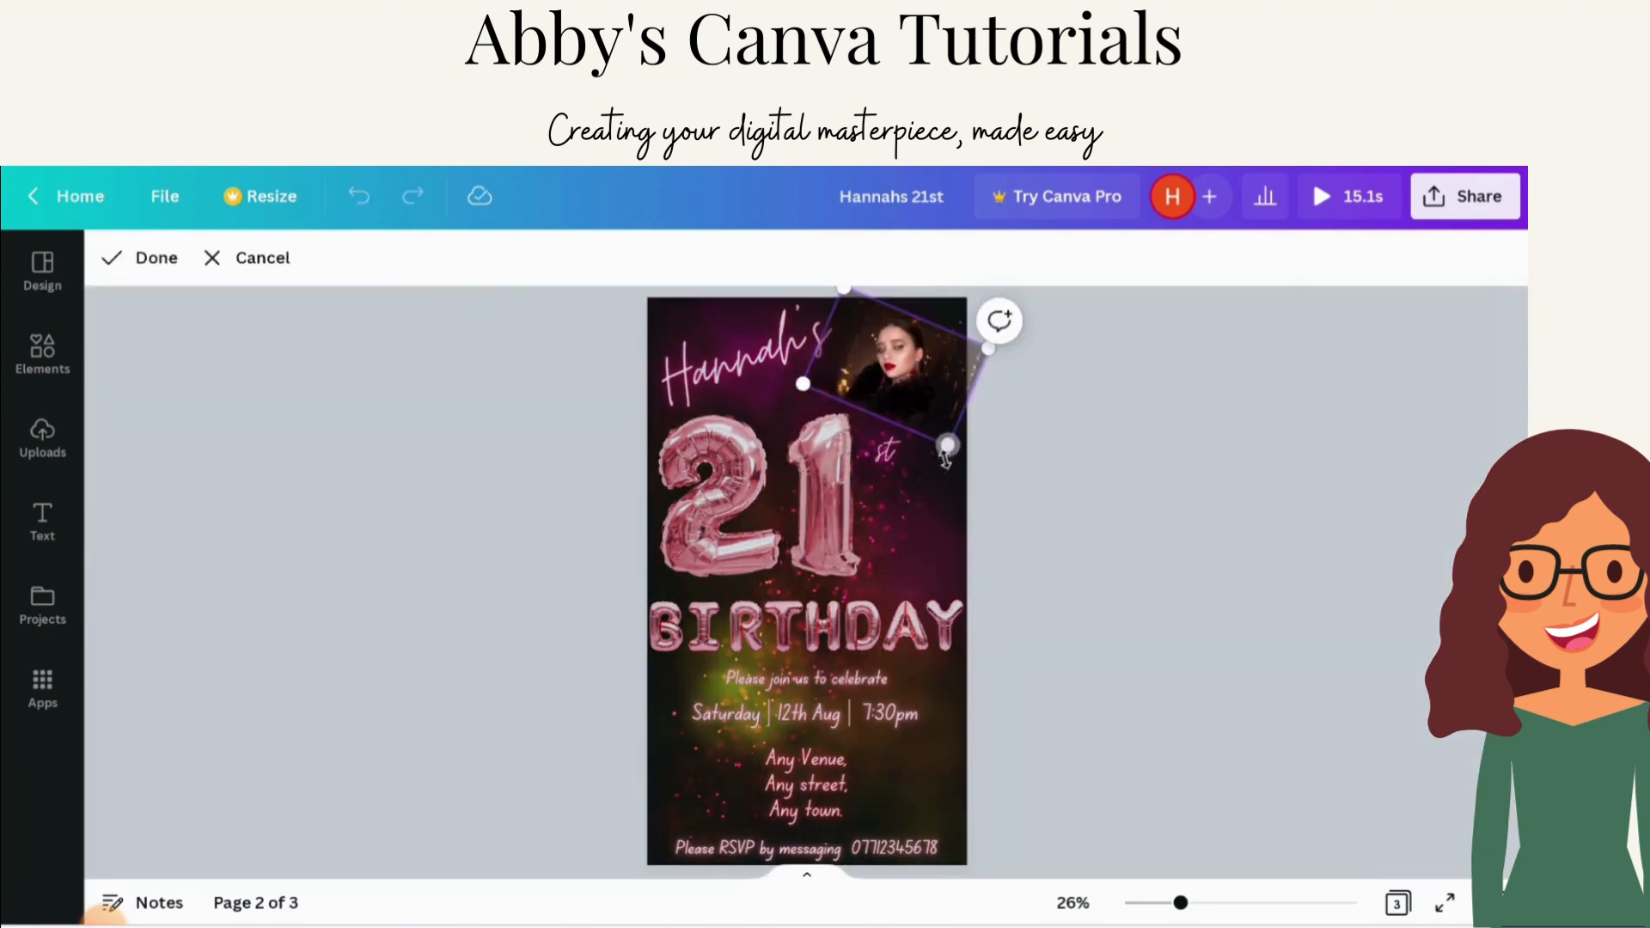
{"action": "left_click_drag", "start_coordinate": [949, 447], "coordinate": [983, 498]}
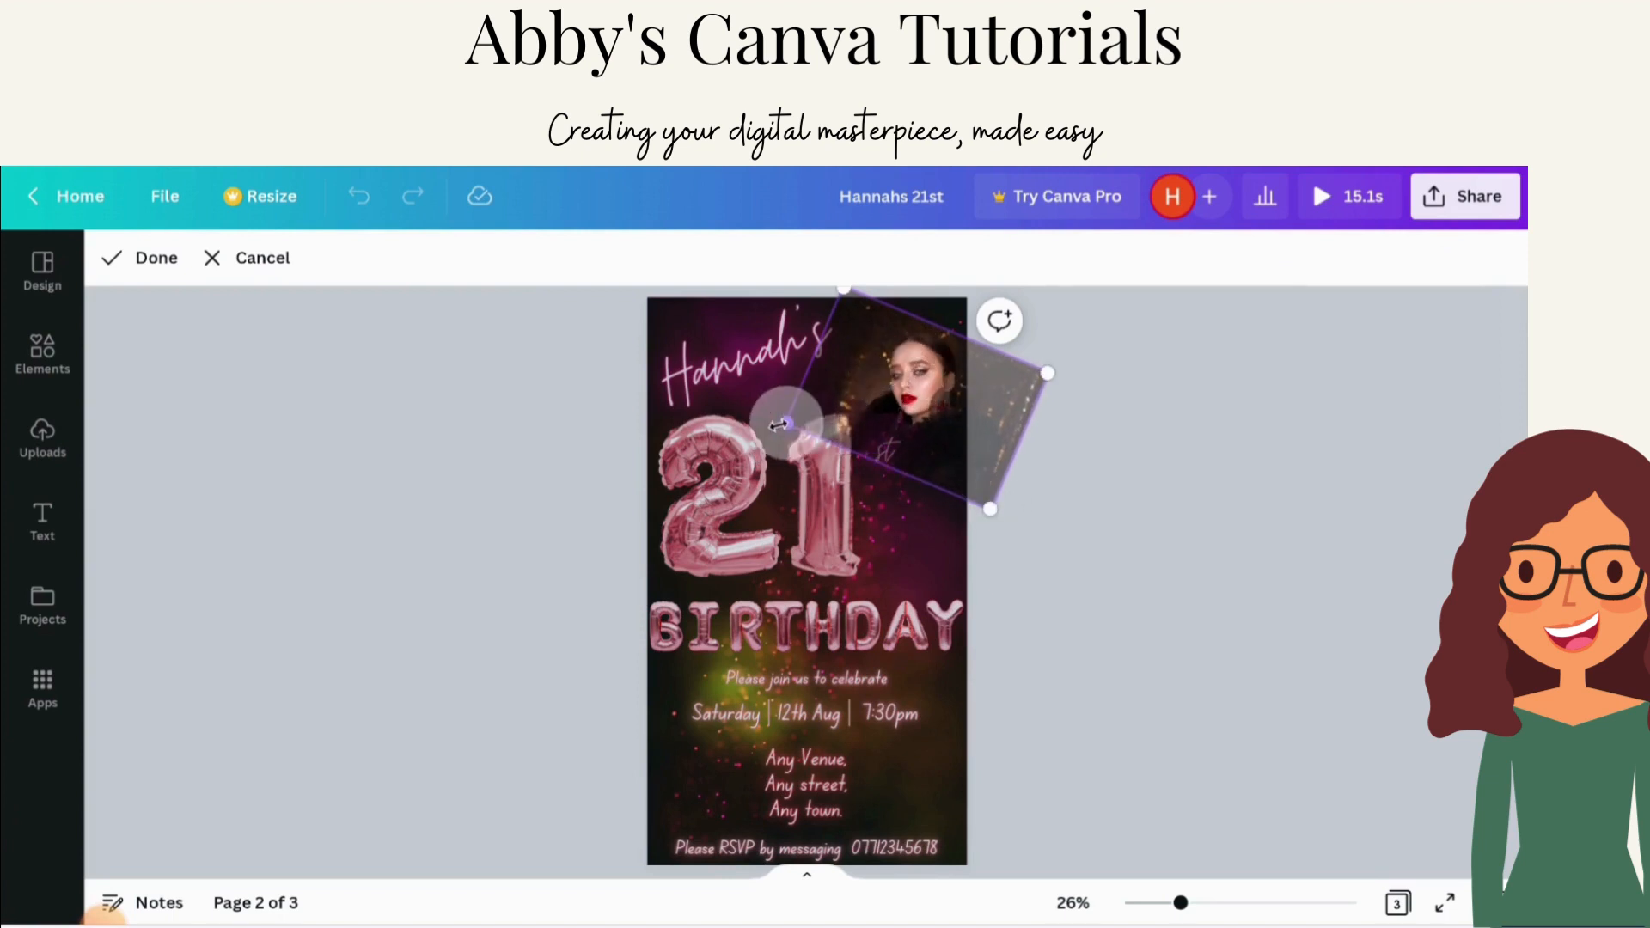
{"action": "left_click_drag", "start_coordinate": [753, 427], "coordinate": [737, 431]}
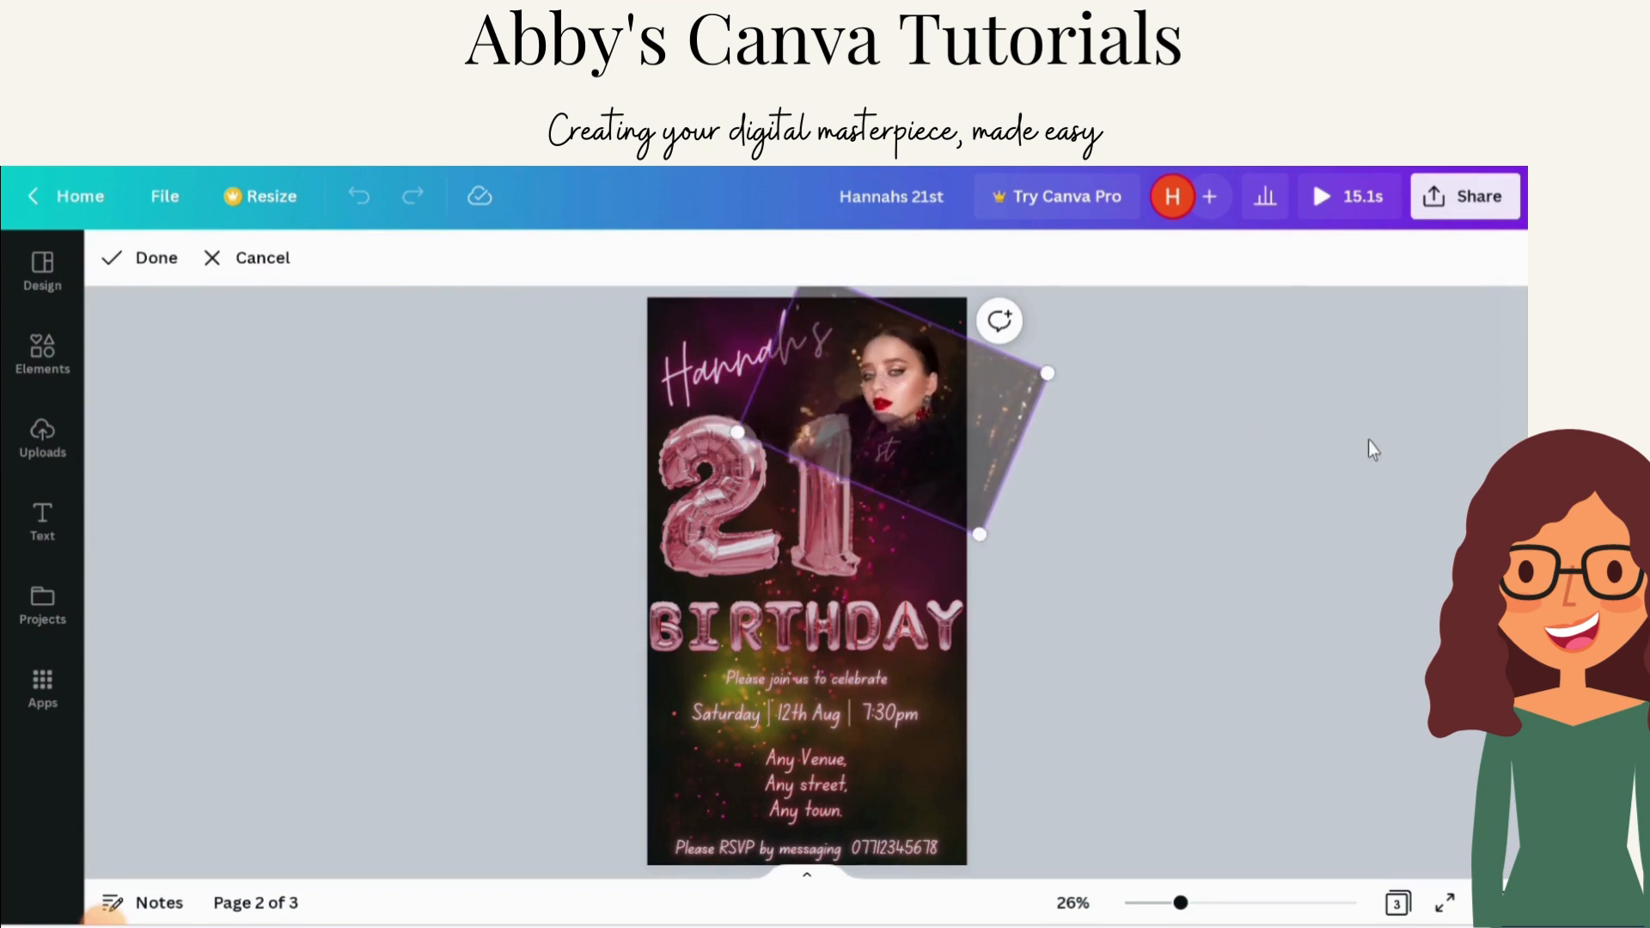
{"action": "left_click_drag", "start_coordinate": [898, 385], "coordinate": [904, 377]}
{"action": "left_click", "coordinate": [1171, 438]}
{"action": "left_click", "coordinate": [1169, 437]}
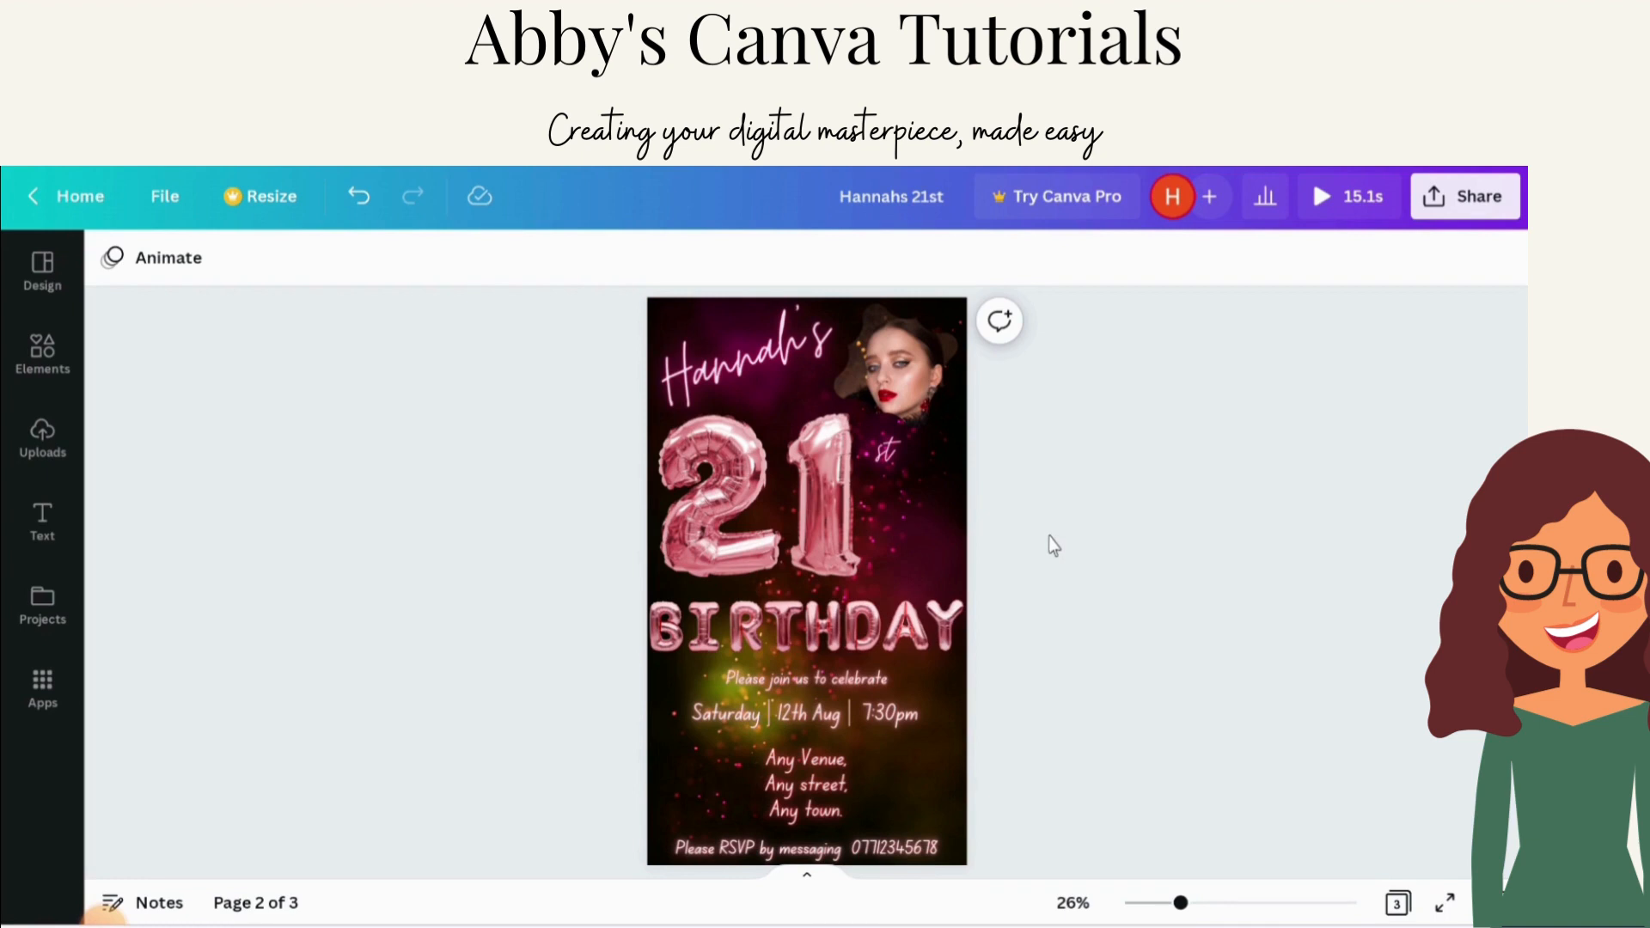
Step: Unlock the 2 balloon, review its Tumble photo animation options, and lock it again
{"action": "left_click", "coordinate": [732, 486]}
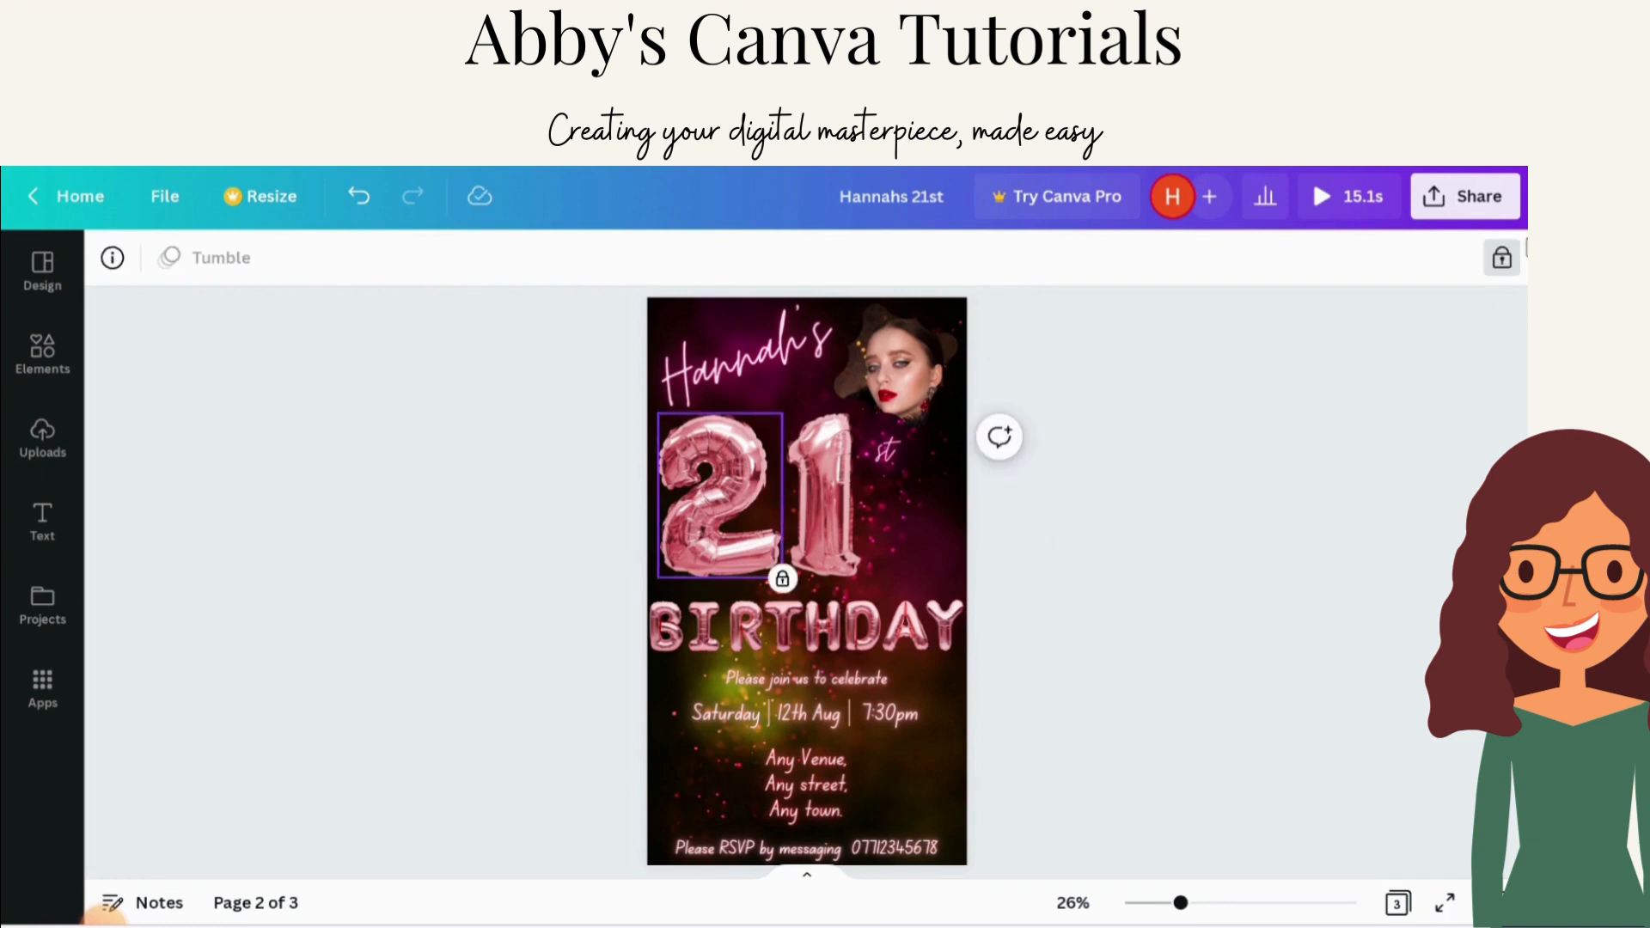
{"action": "left_click", "coordinate": [1511, 266]}
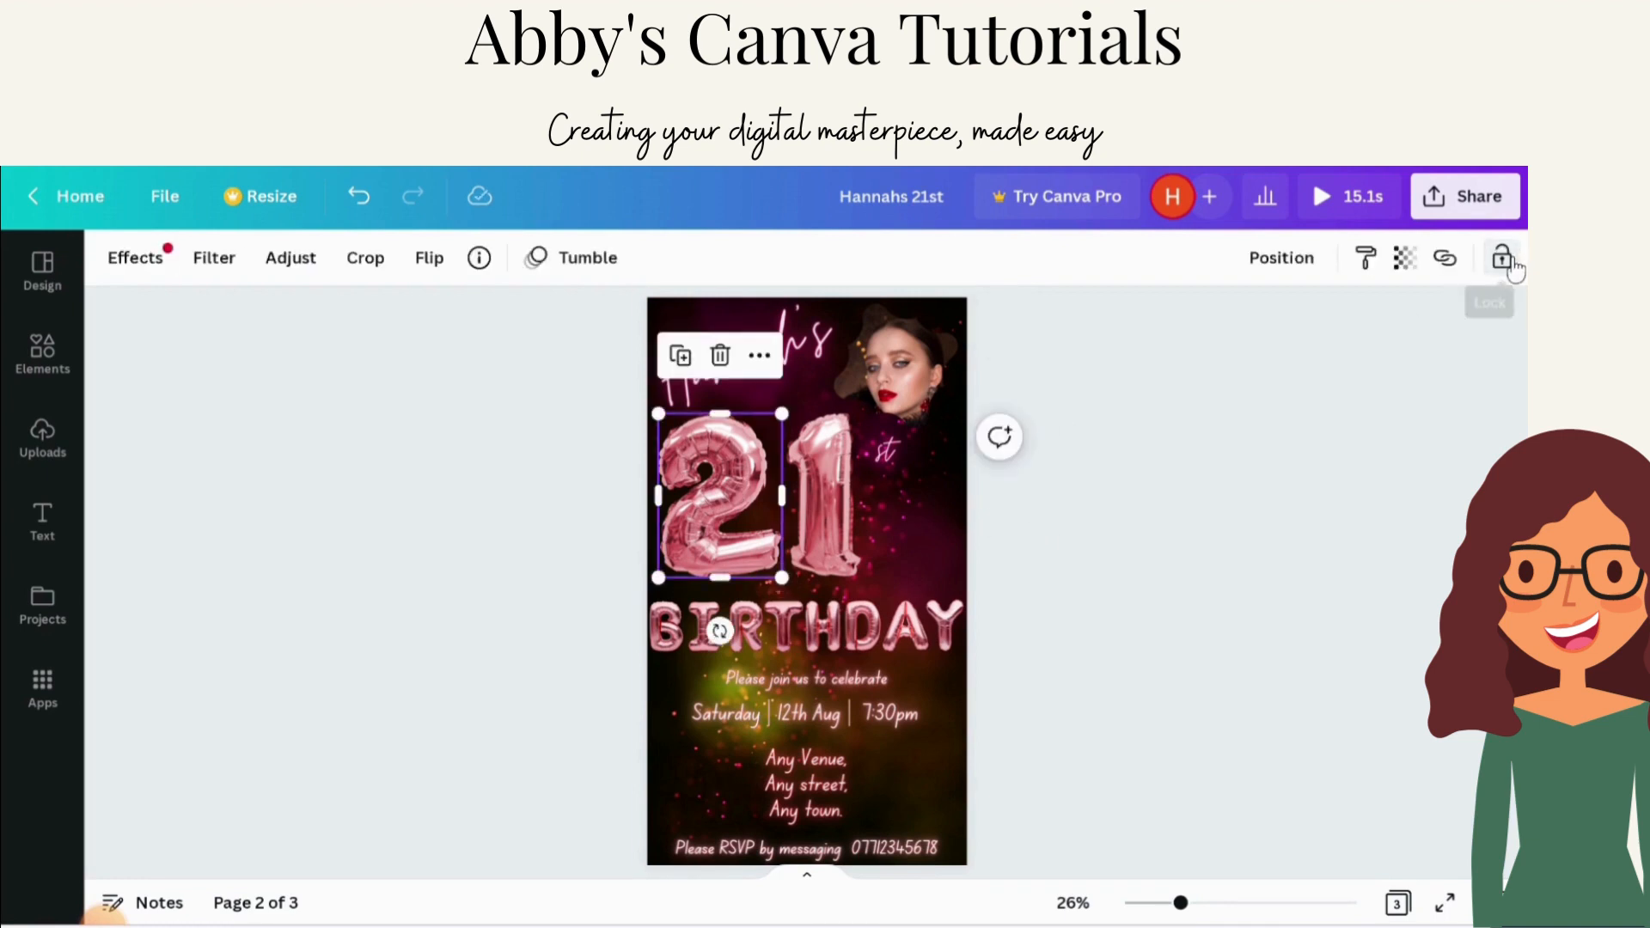
{"action": "left_click", "coordinate": [1118, 413]}
{"action": "left_click", "coordinate": [712, 487]}
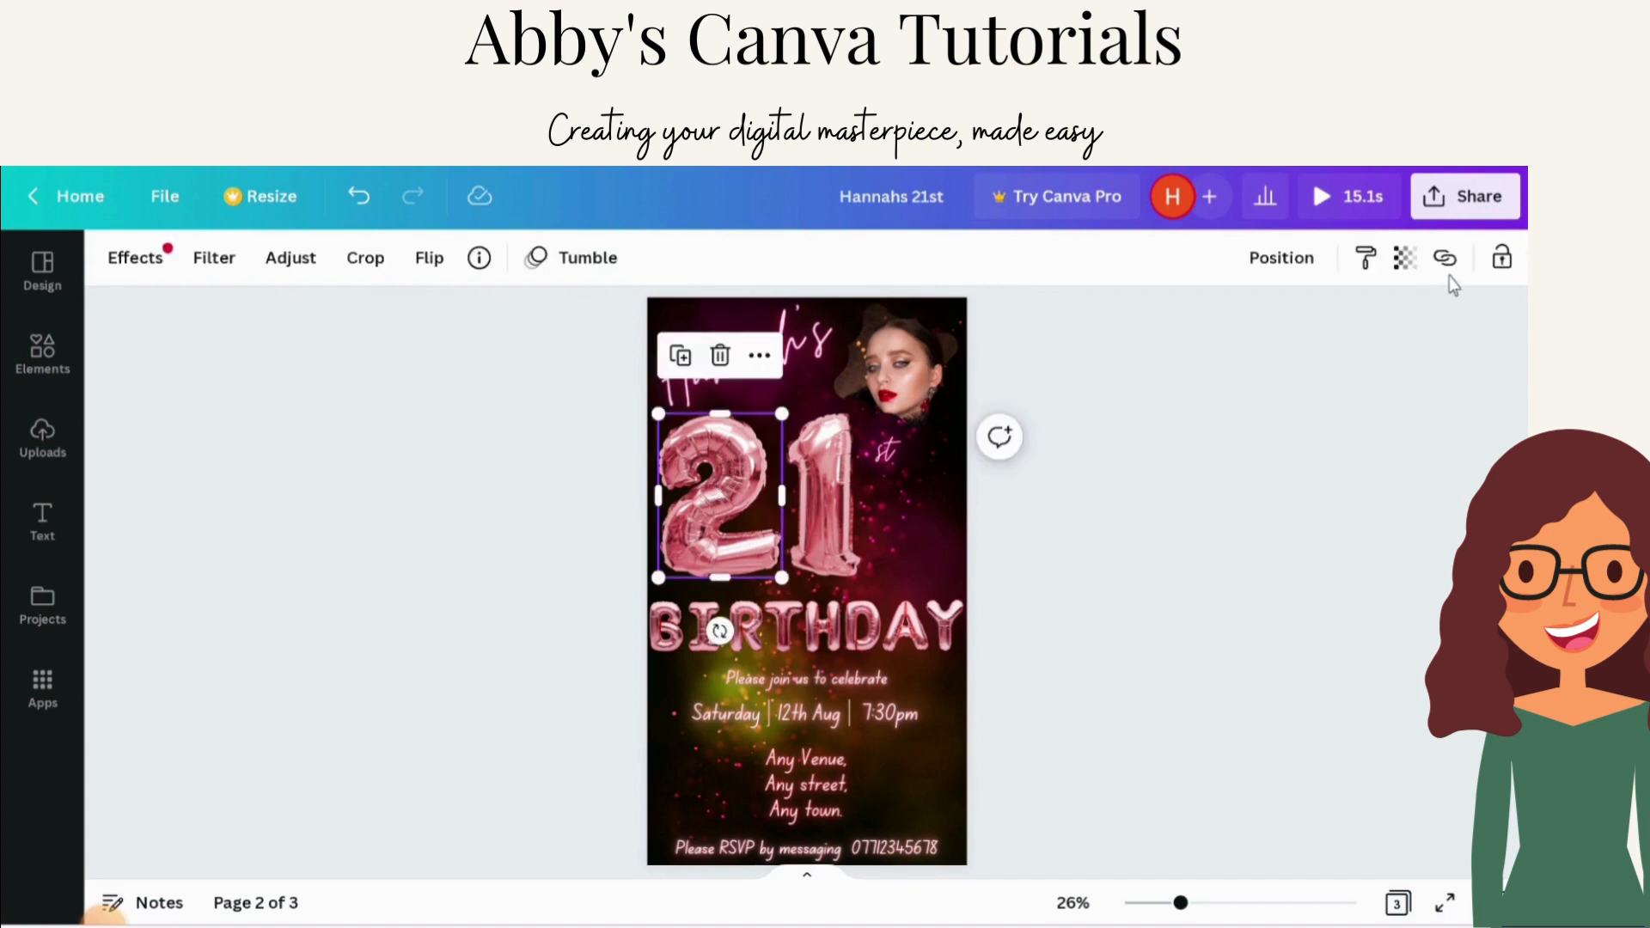
{"action": "left_click", "coordinate": [563, 262]}
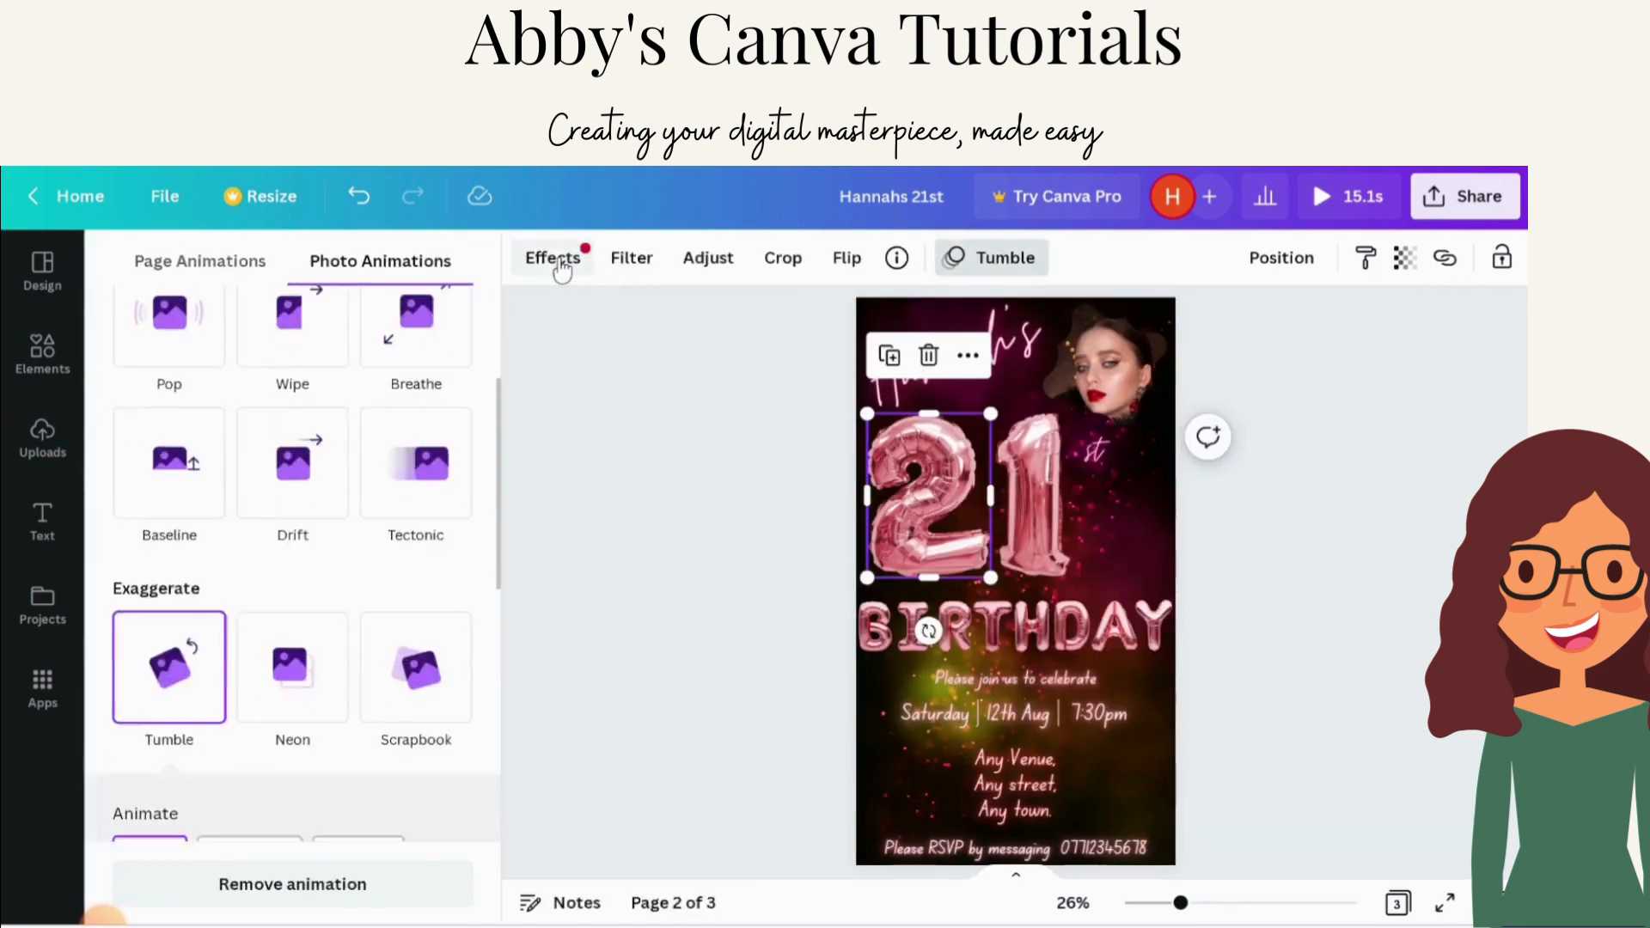
{"action": "scroll", "coordinate": [336, 447], "scroll_direction": "down", "scroll_amount": 3}
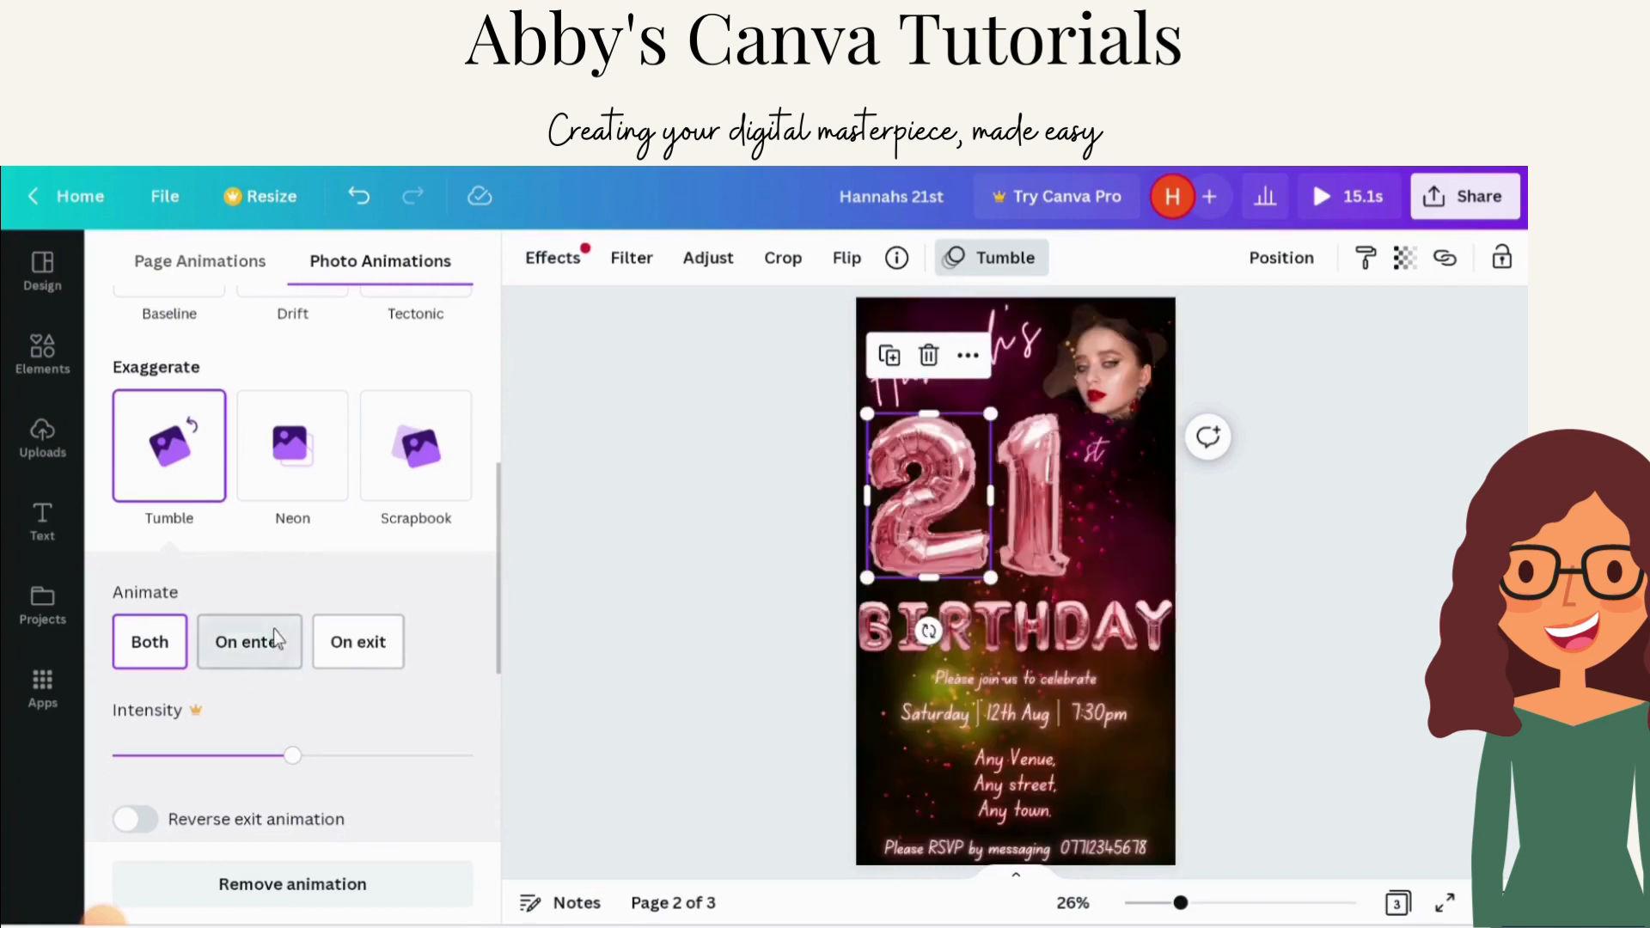
{"action": "scroll", "coordinate": [271, 649], "scroll_direction": "up", "scroll_amount": 4}
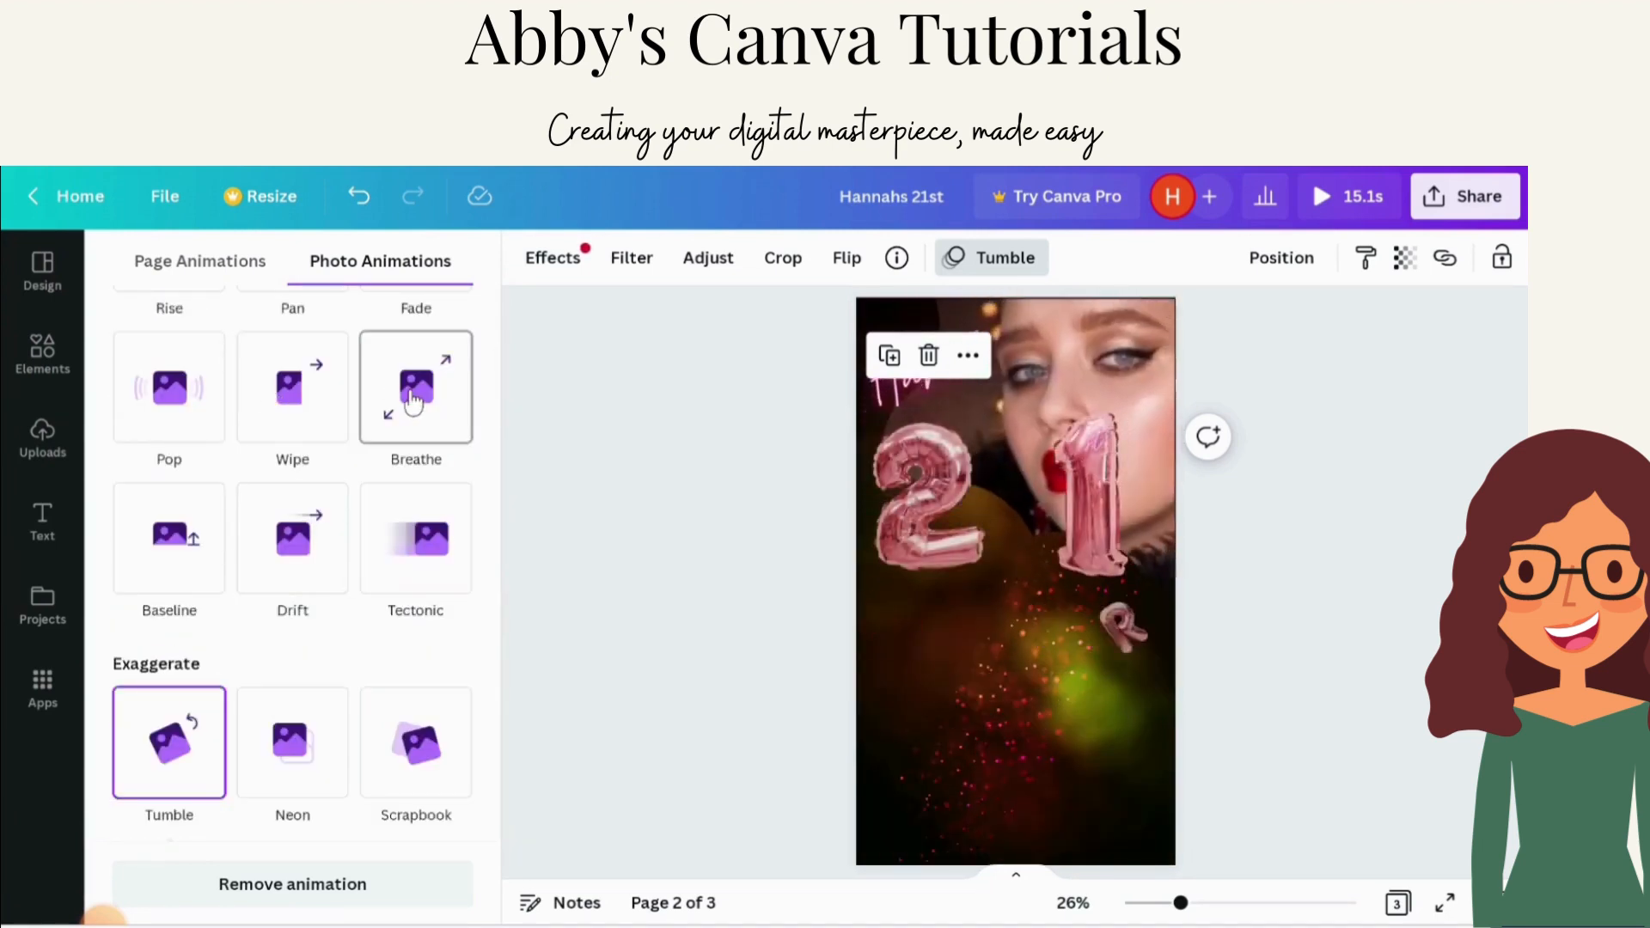
{"action": "left_click", "coordinate": [681, 479]}
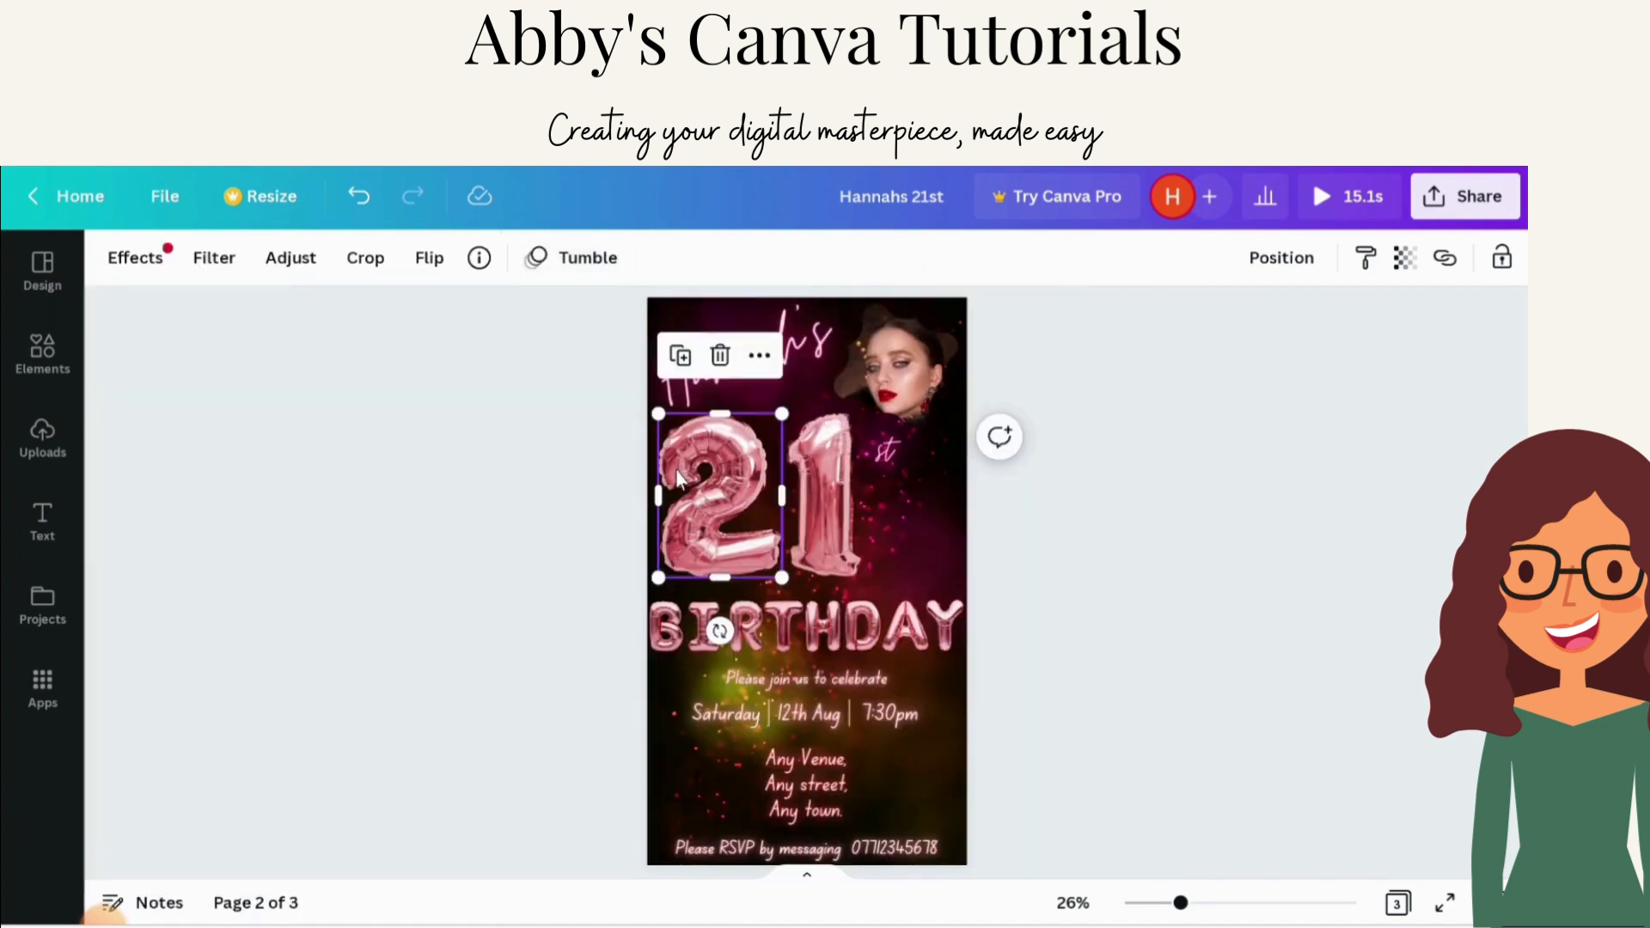
{"action": "left_click", "coordinate": [1502, 258]}
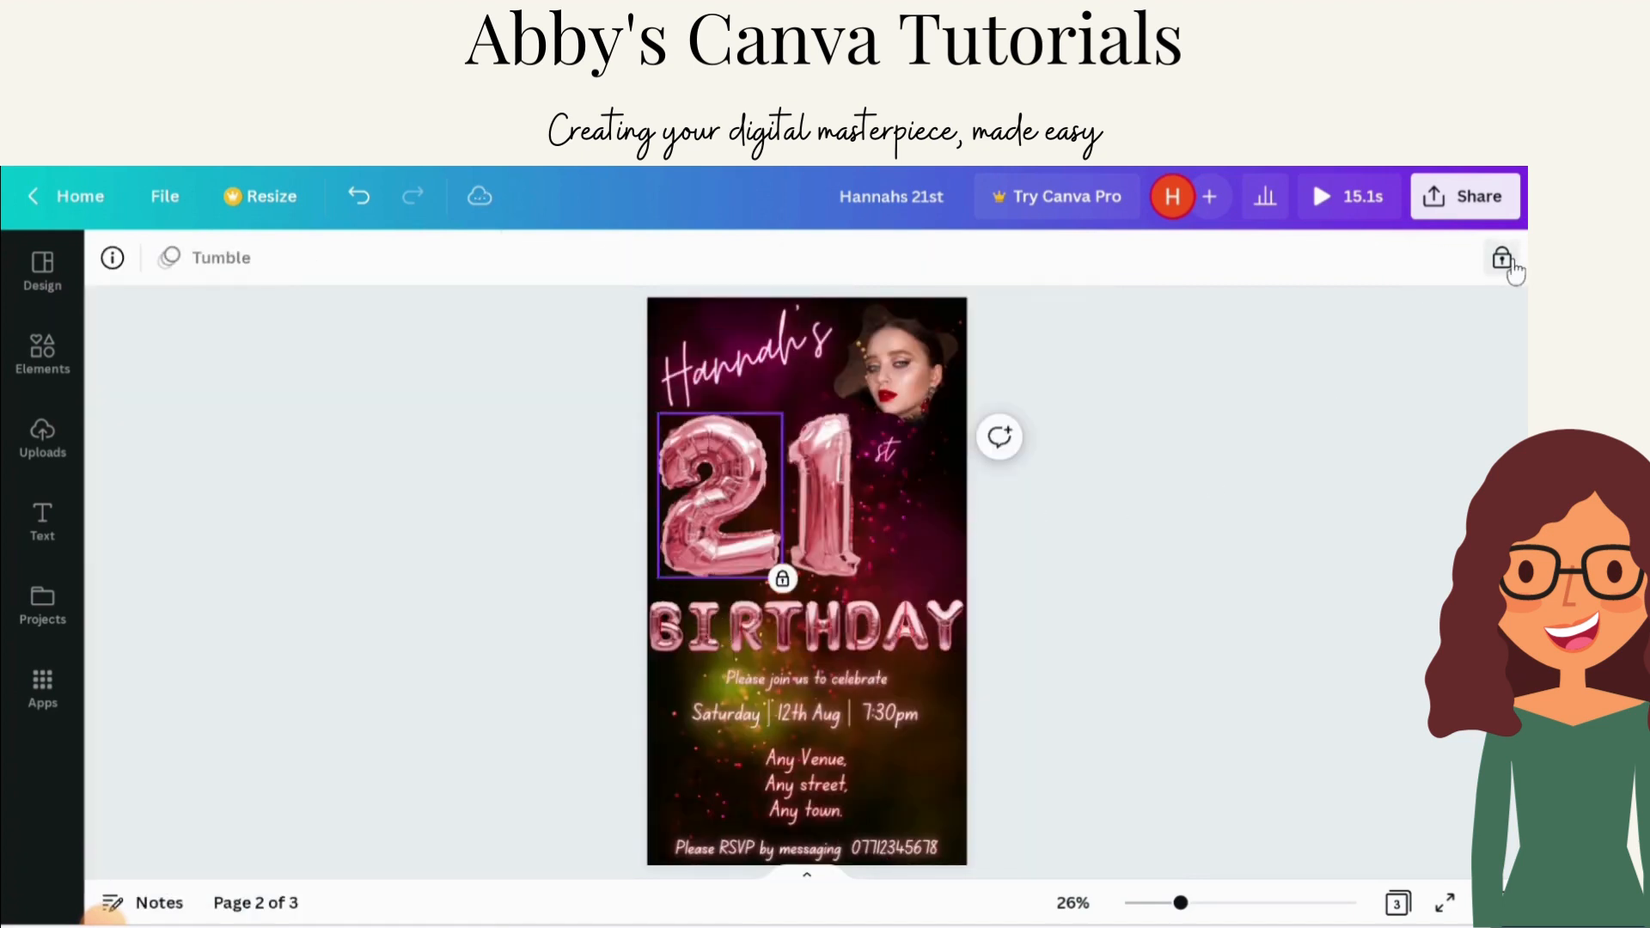
Step: Scroll to page 1 and select its video to check whether it is locked
{"action": "left_click", "coordinate": [404, 443]}
{"action": "scroll", "coordinate": [859, 568], "scroll_direction": "down", "scroll_amount": 1}
{"action": "scroll", "coordinate": [916, 581], "scroll_direction": "up", "scroll_amount": 3}
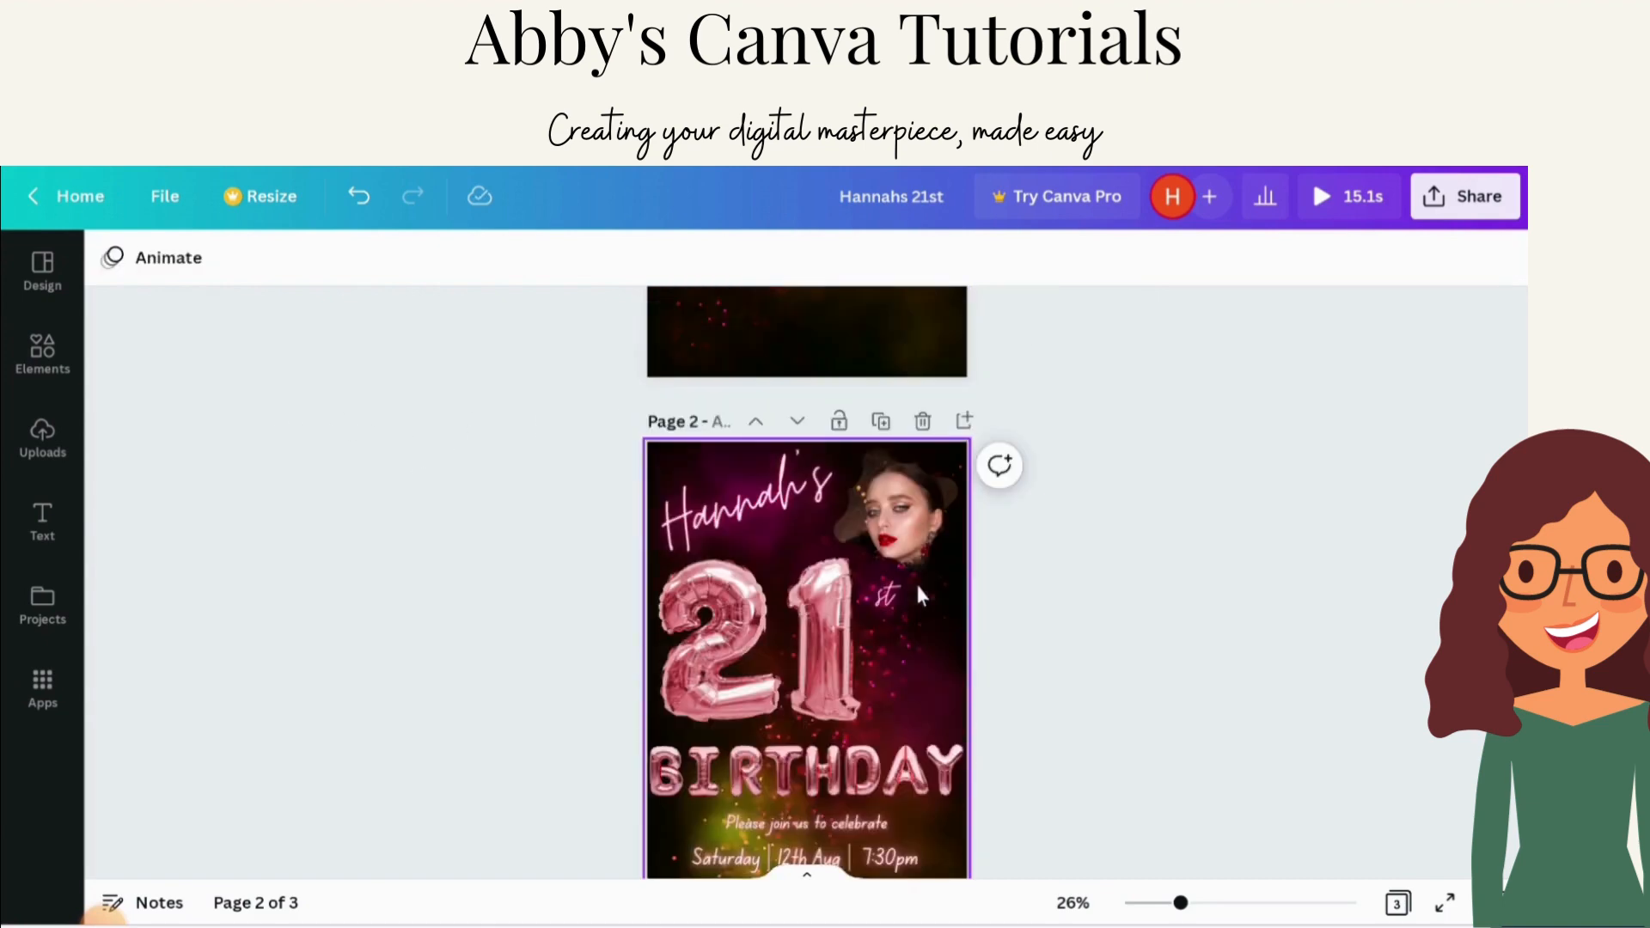
{"action": "scroll", "coordinate": [740, 468], "scroll_direction": "up", "scroll_amount": 4}
{"action": "left_click", "coordinate": [952, 652]}
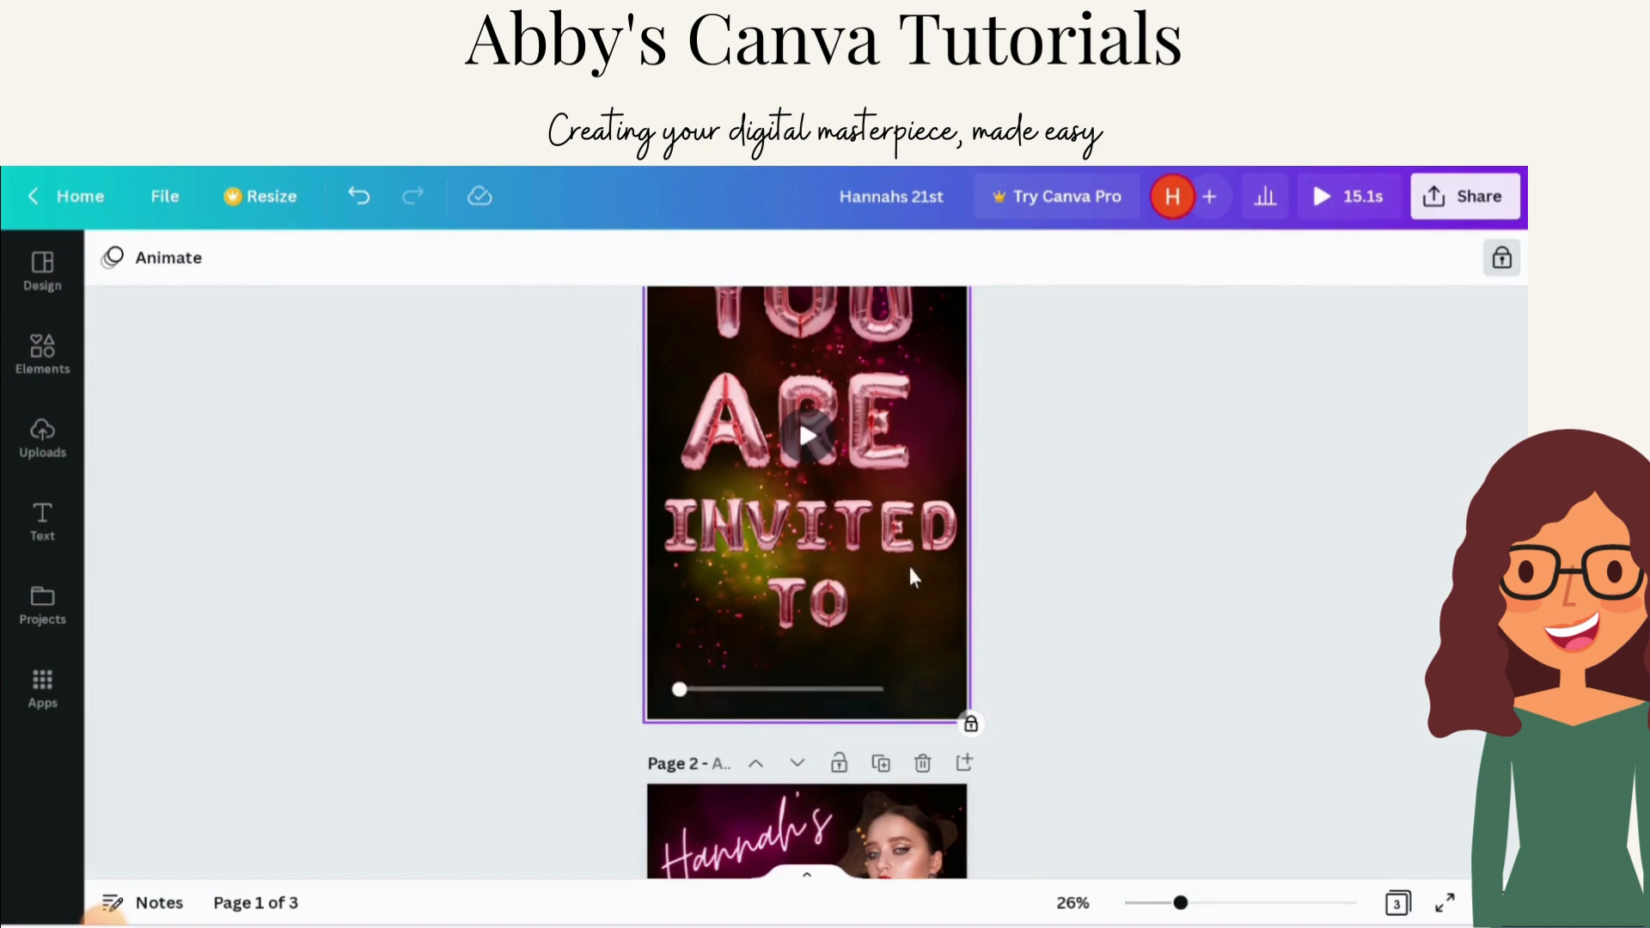
Step: Scroll back to page 1 and unlock the background video, then select it
{"action": "left_click", "coordinate": [1122, 522]}
{"action": "scroll", "coordinate": [628, 434], "scroll_direction": "up", "scroll_amount": 2}
{"action": "left_click", "coordinate": [673, 359]}
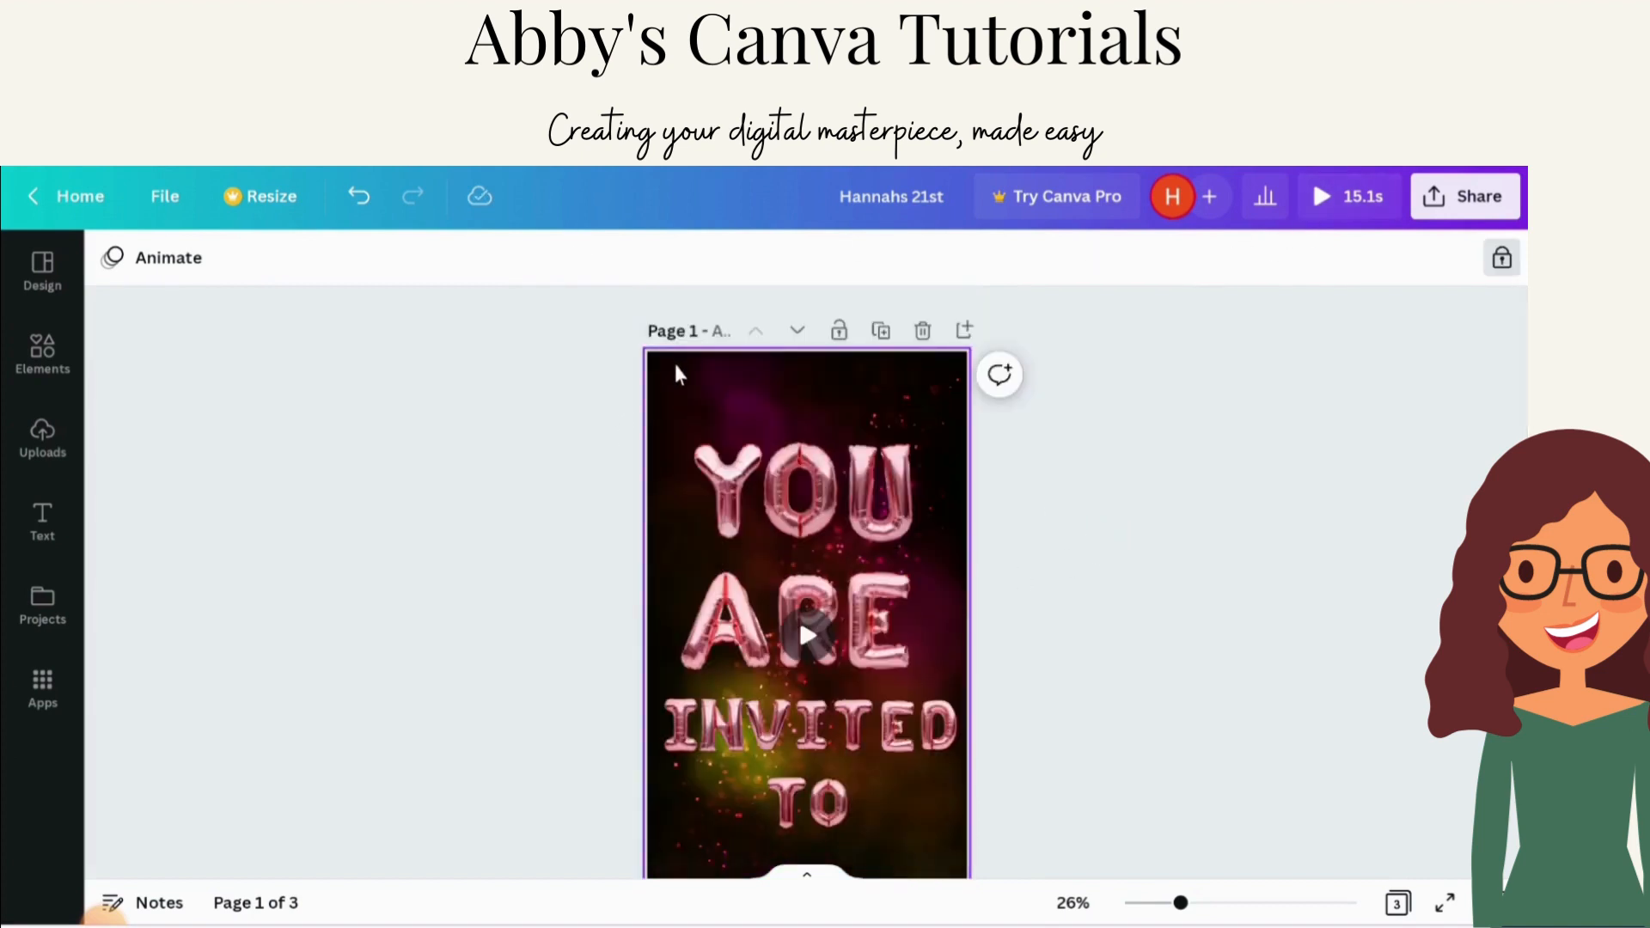
{"action": "left_click", "coordinate": [1500, 261]}
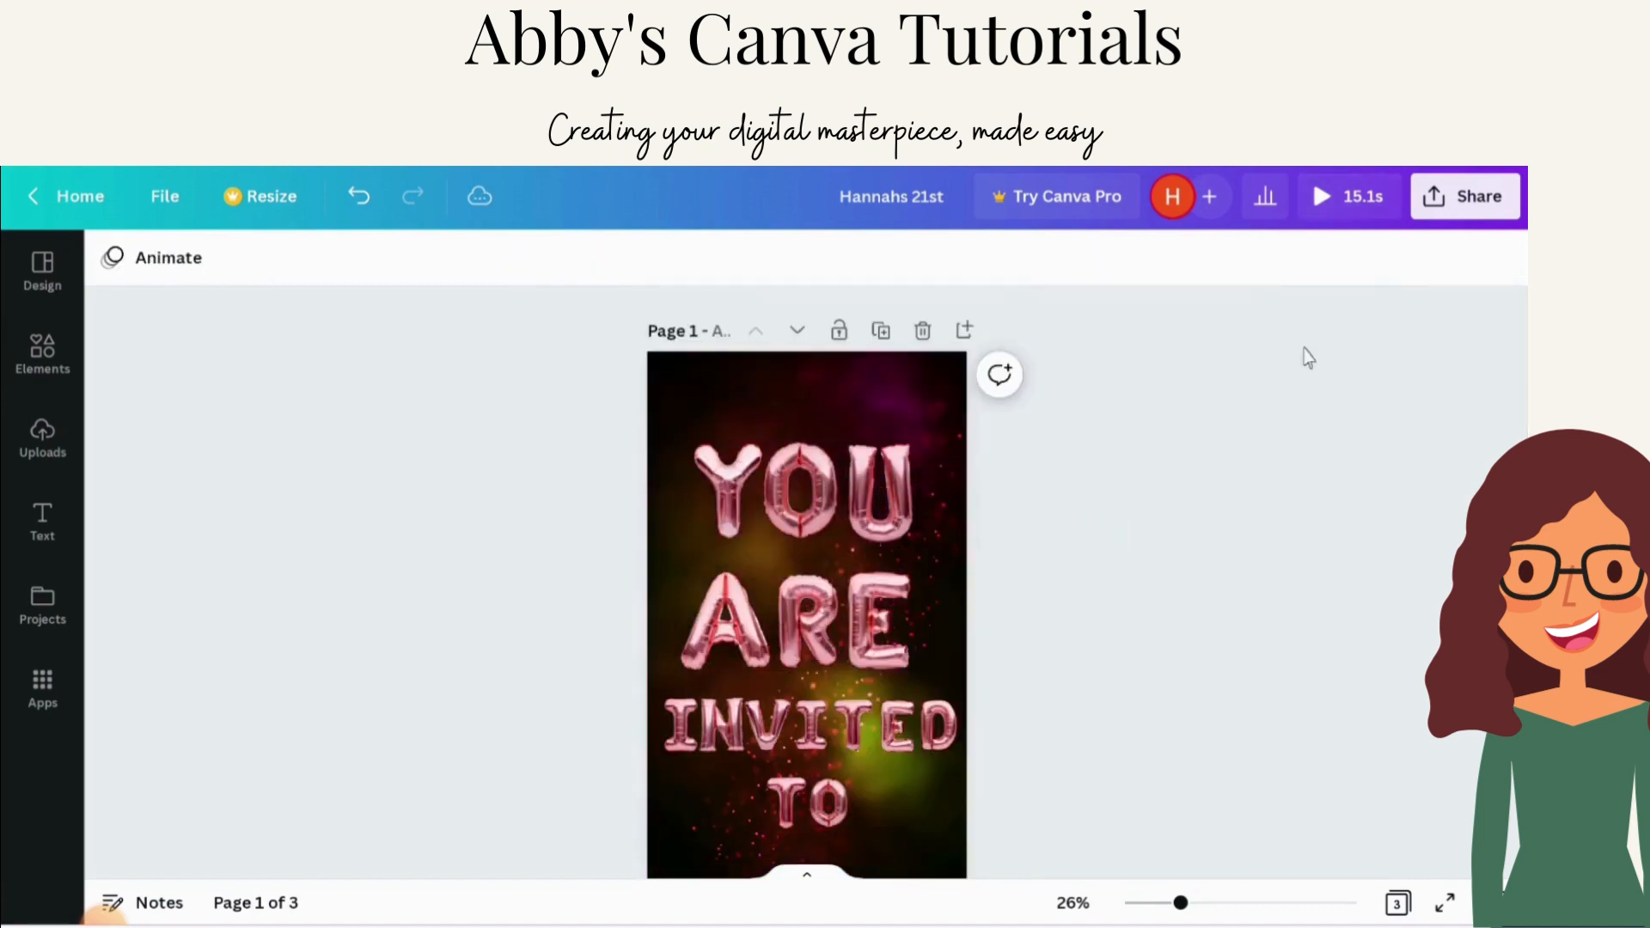
{"action": "left_click", "coordinate": [674, 363]}
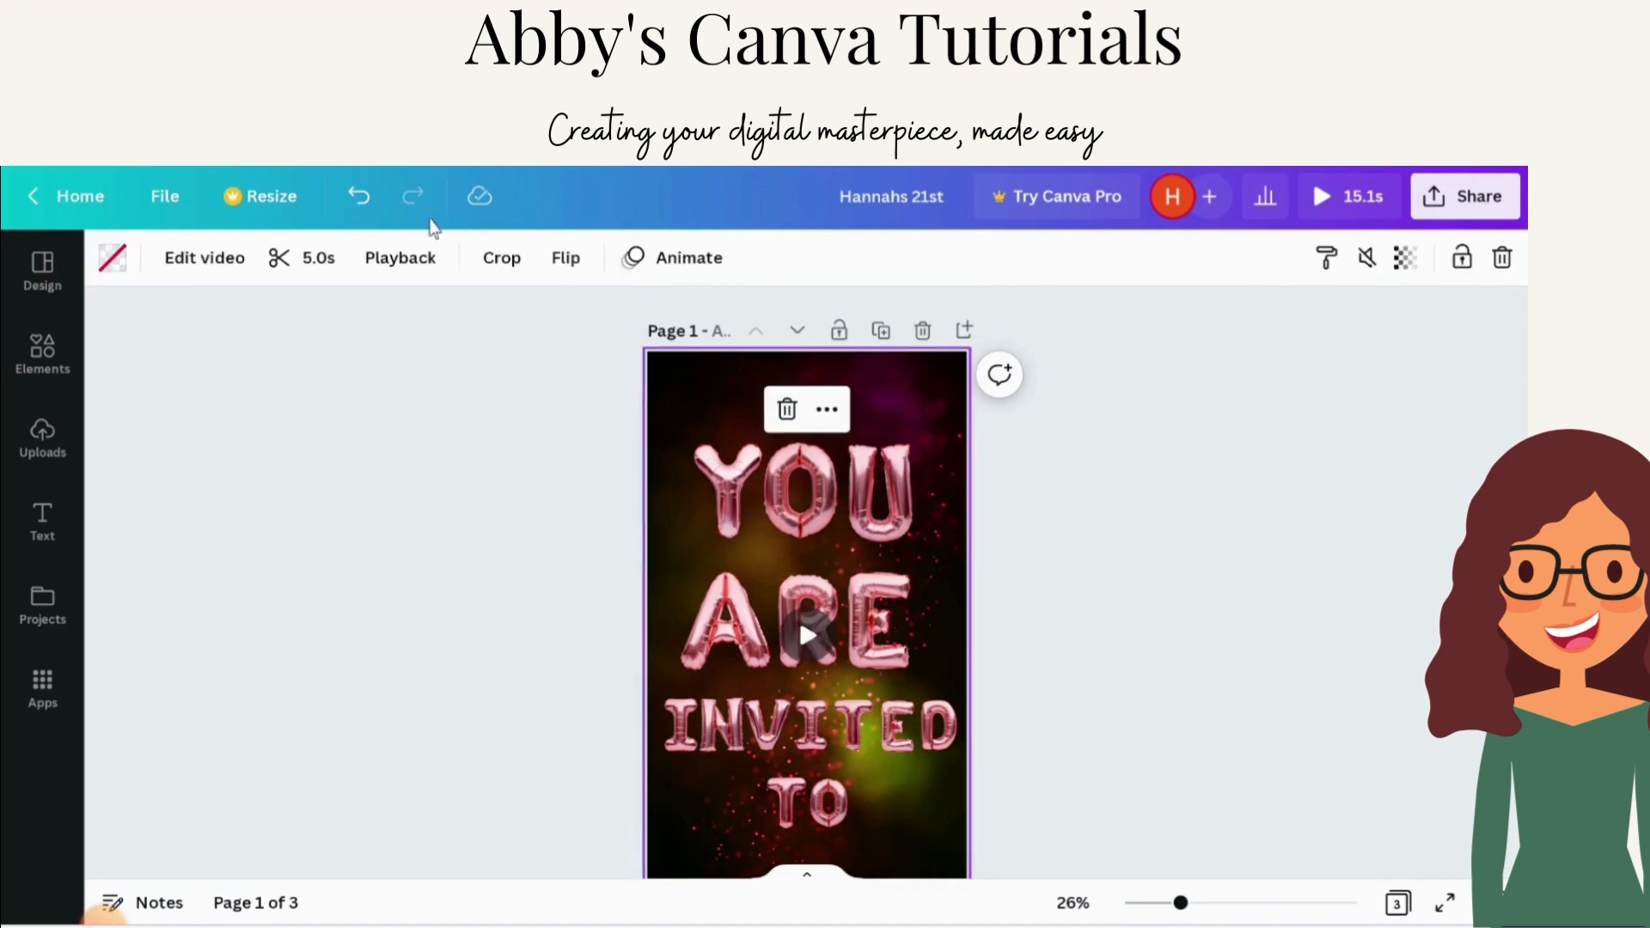
Step: Open the page 1 video's 5.0s trim timeline to review its length, then close it and lock the video again
{"action": "left_click", "coordinate": [304, 269]}
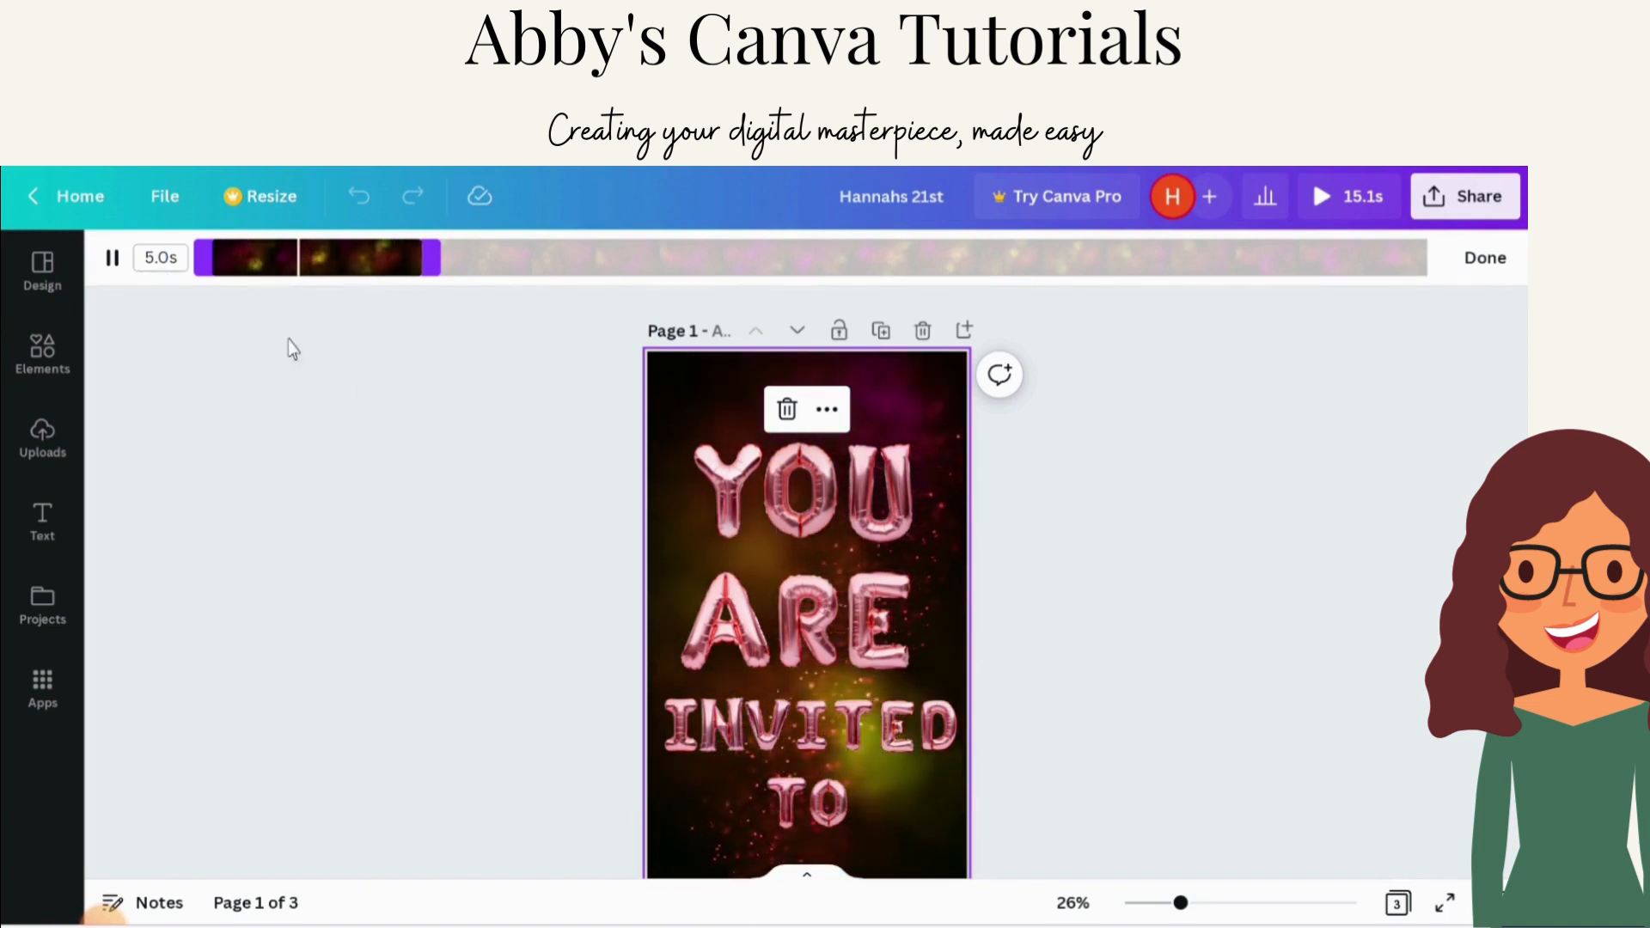
{"action": "left_click", "coordinate": [440, 392]}
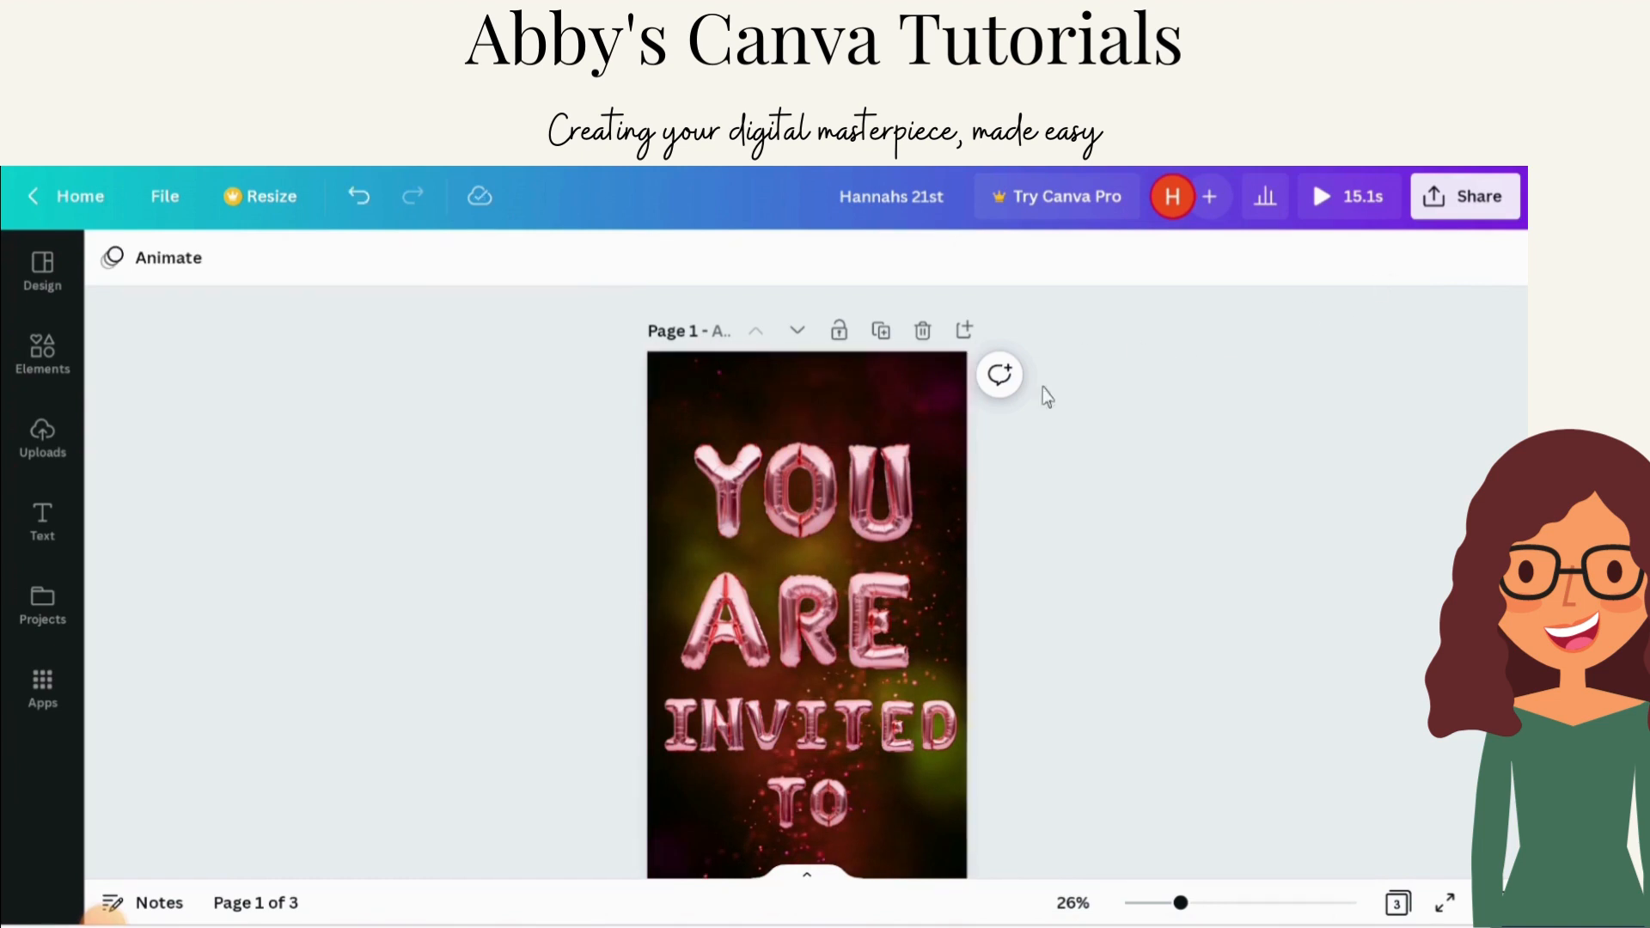
{"action": "left_click", "coordinate": [710, 397]}
{"action": "left_click", "coordinate": [1465, 291]}
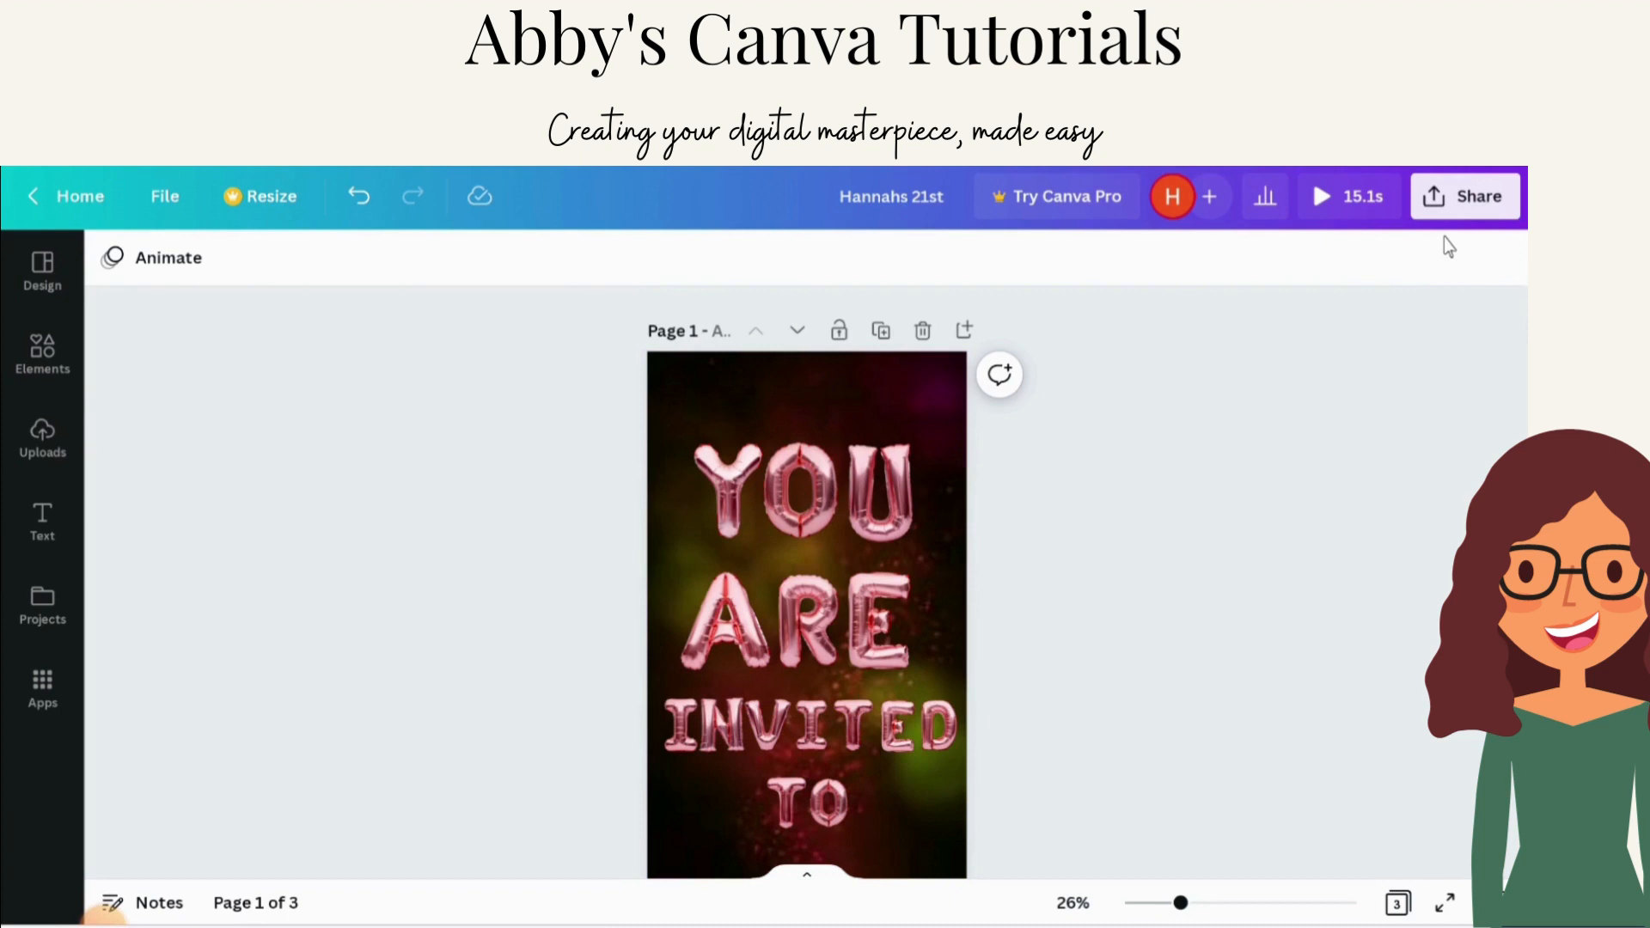
Step: Download pages 1–2 of the design as an MP4 video, leaving page 3 out
{"action": "left_click", "coordinate": [1462, 203]}
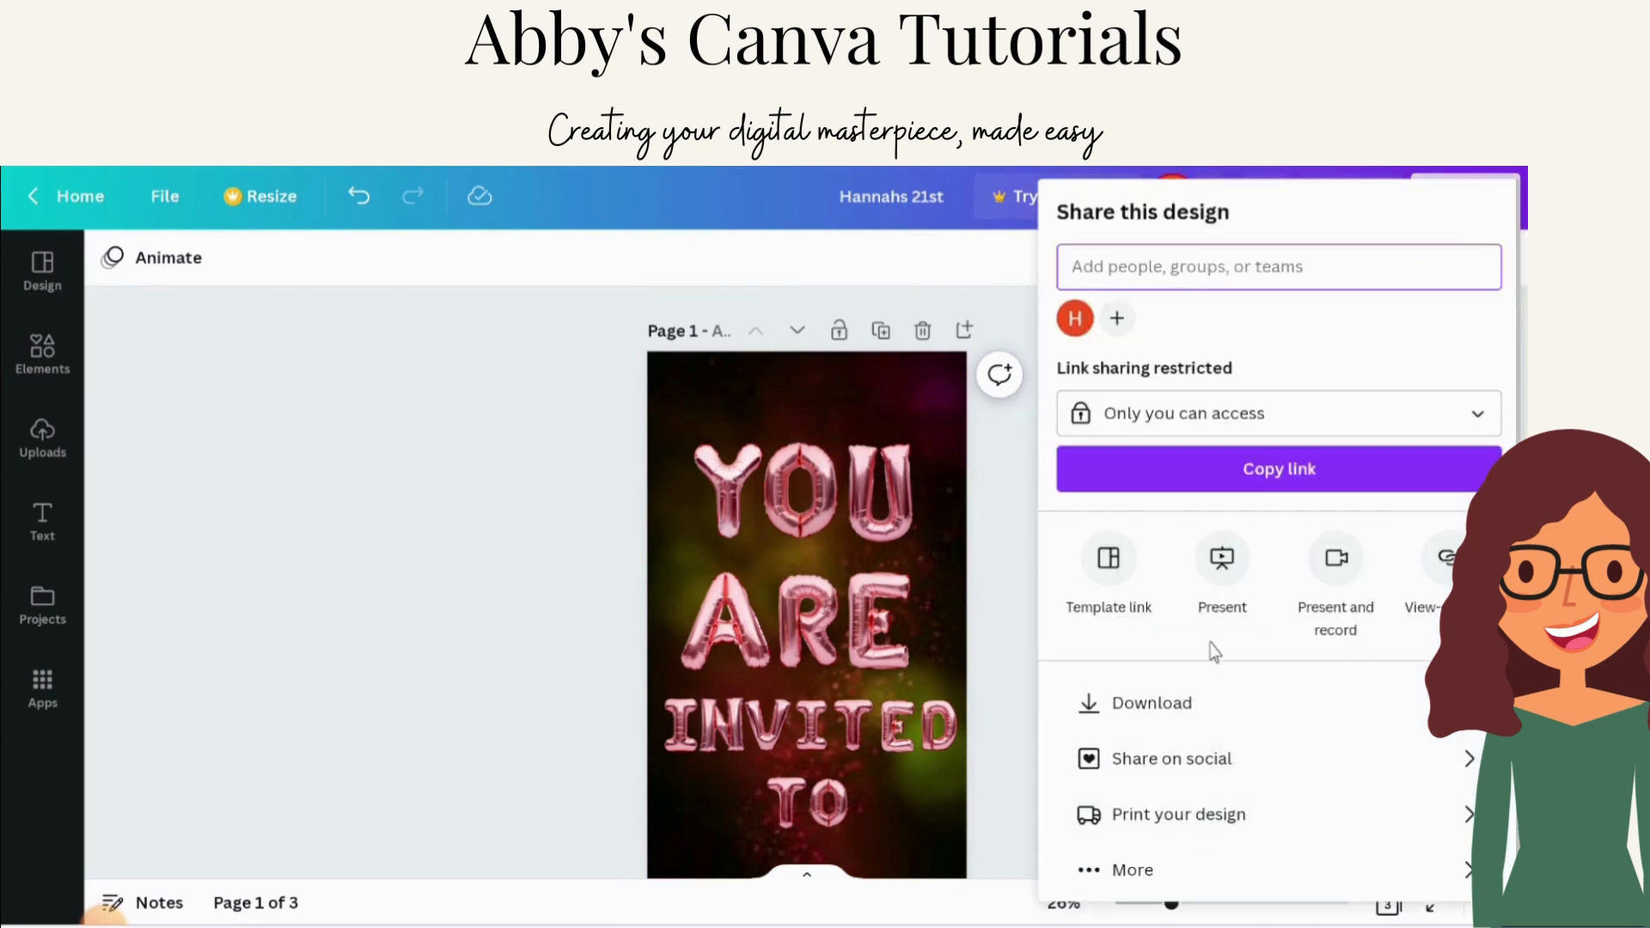
{"action": "left_click", "coordinate": [1204, 710]}
{"action": "left_click", "coordinate": [1225, 565]}
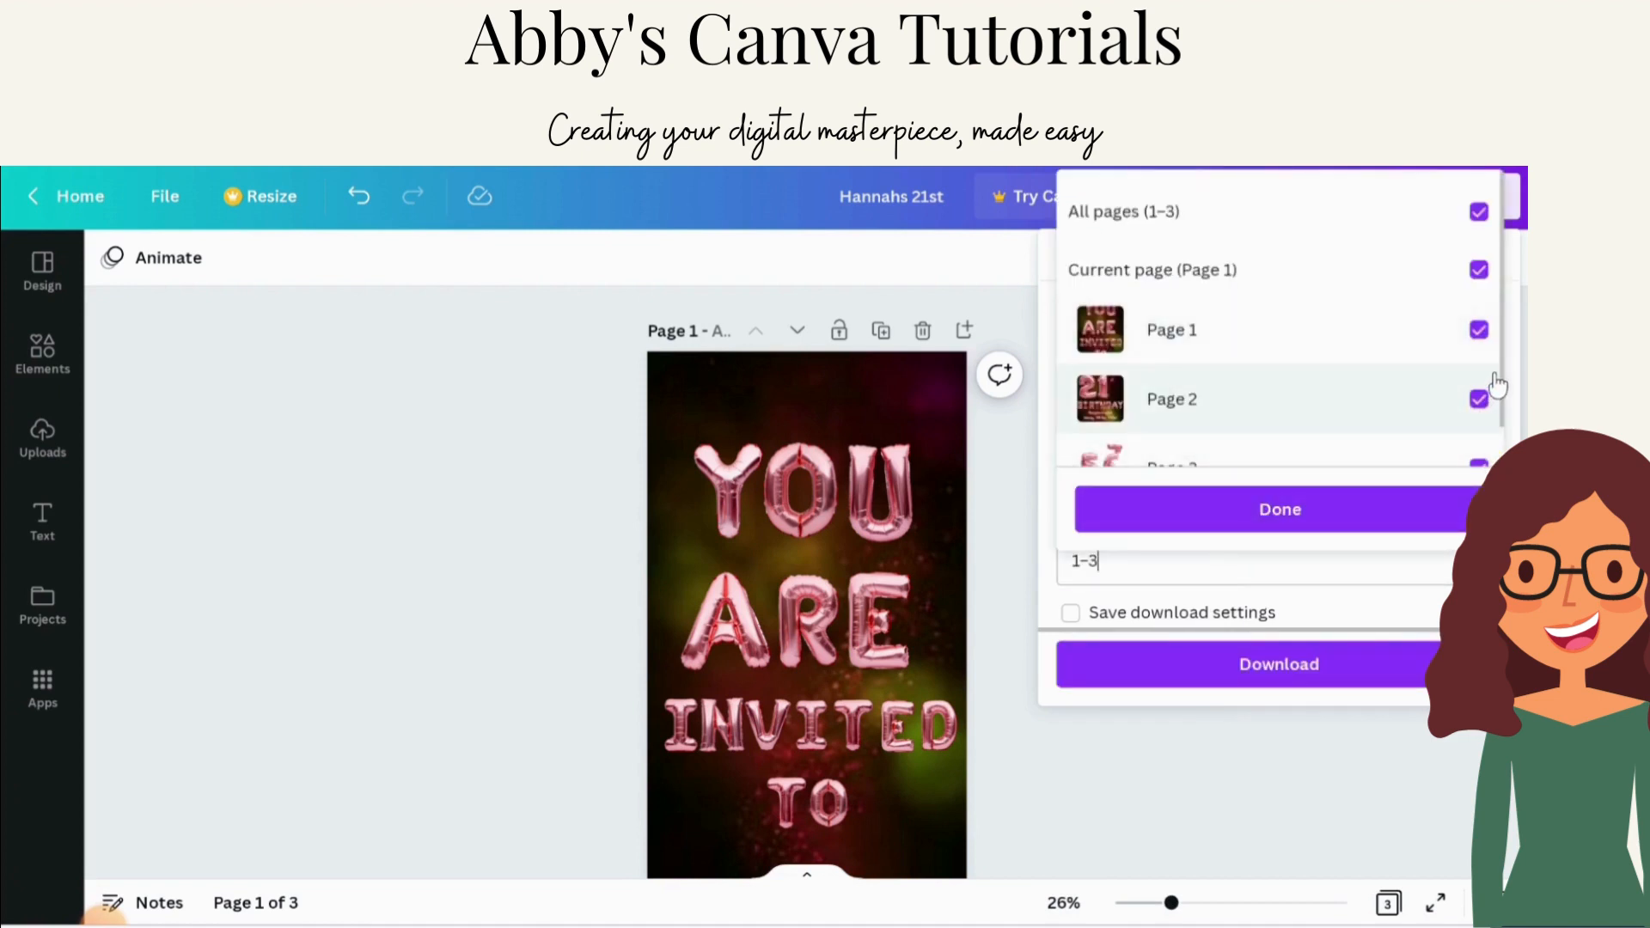
{"action": "left_click", "coordinate": [1481, 465]}
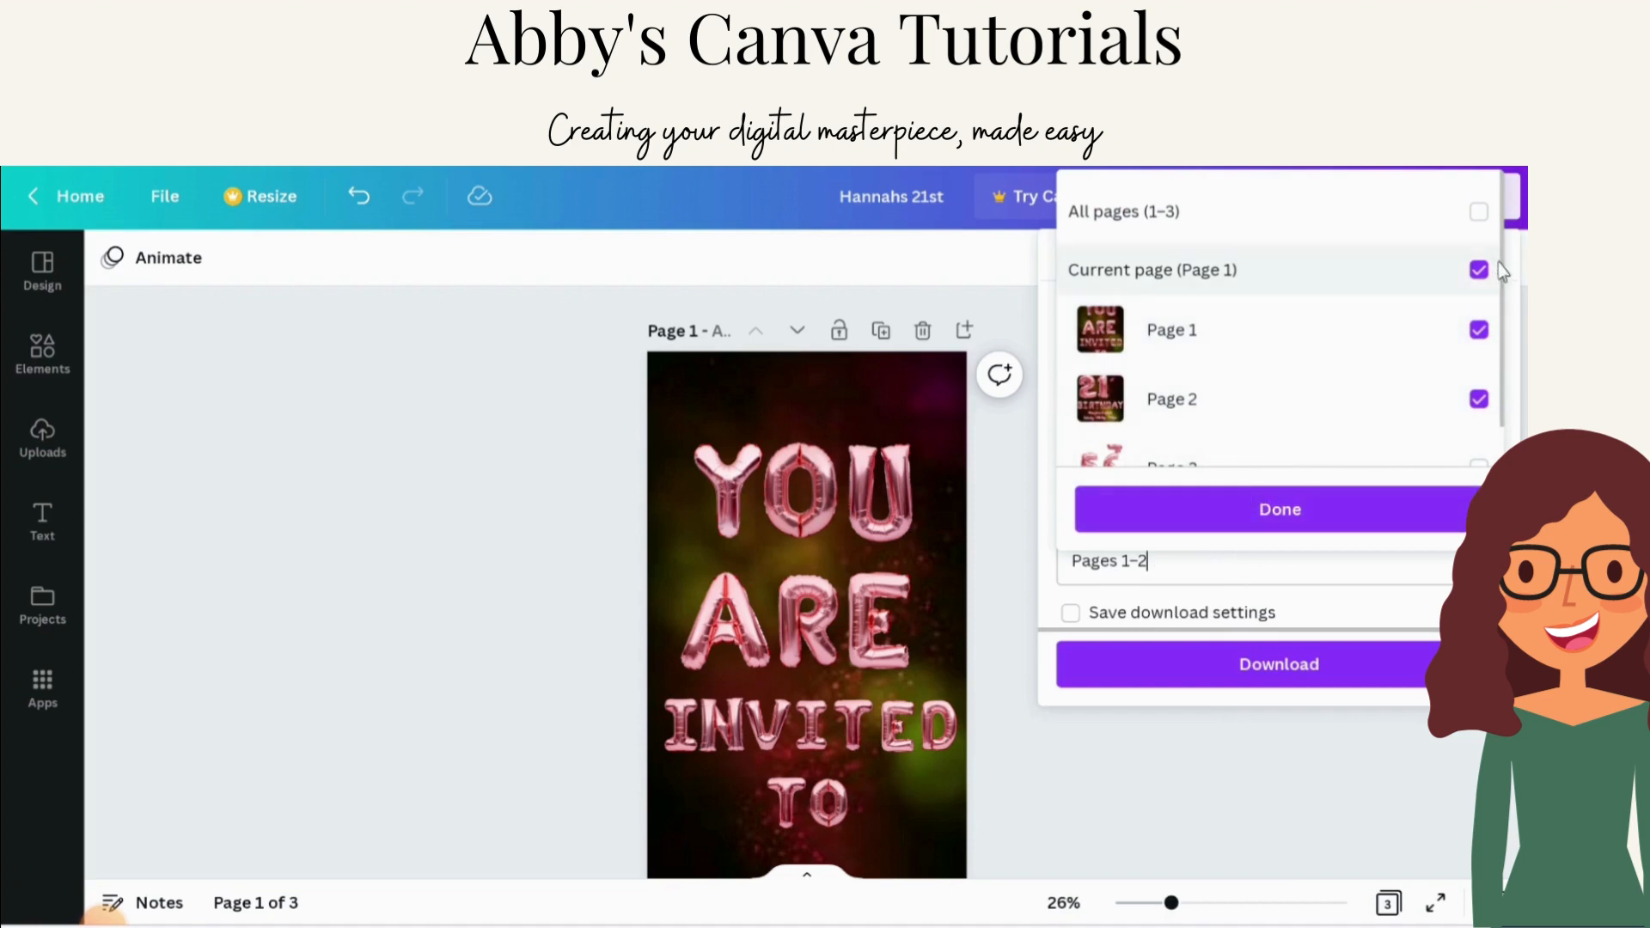
{"action": "left_click", "coordinate": [1355, 517]}
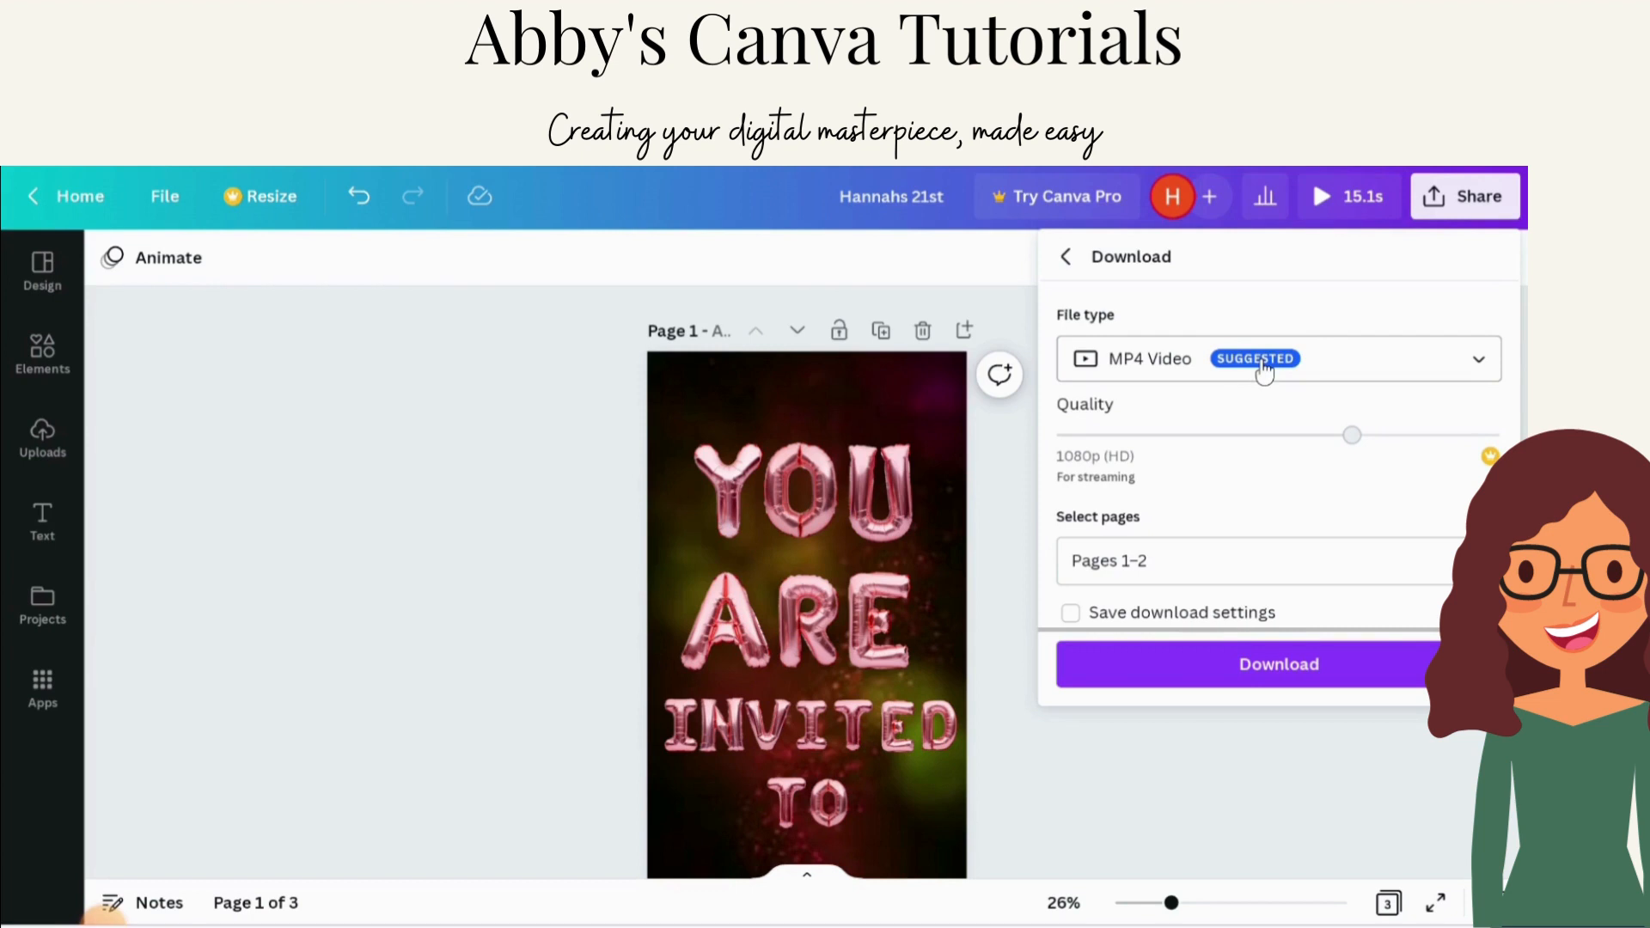
{"action": "left_click", "coordinate": [1268, 675]}
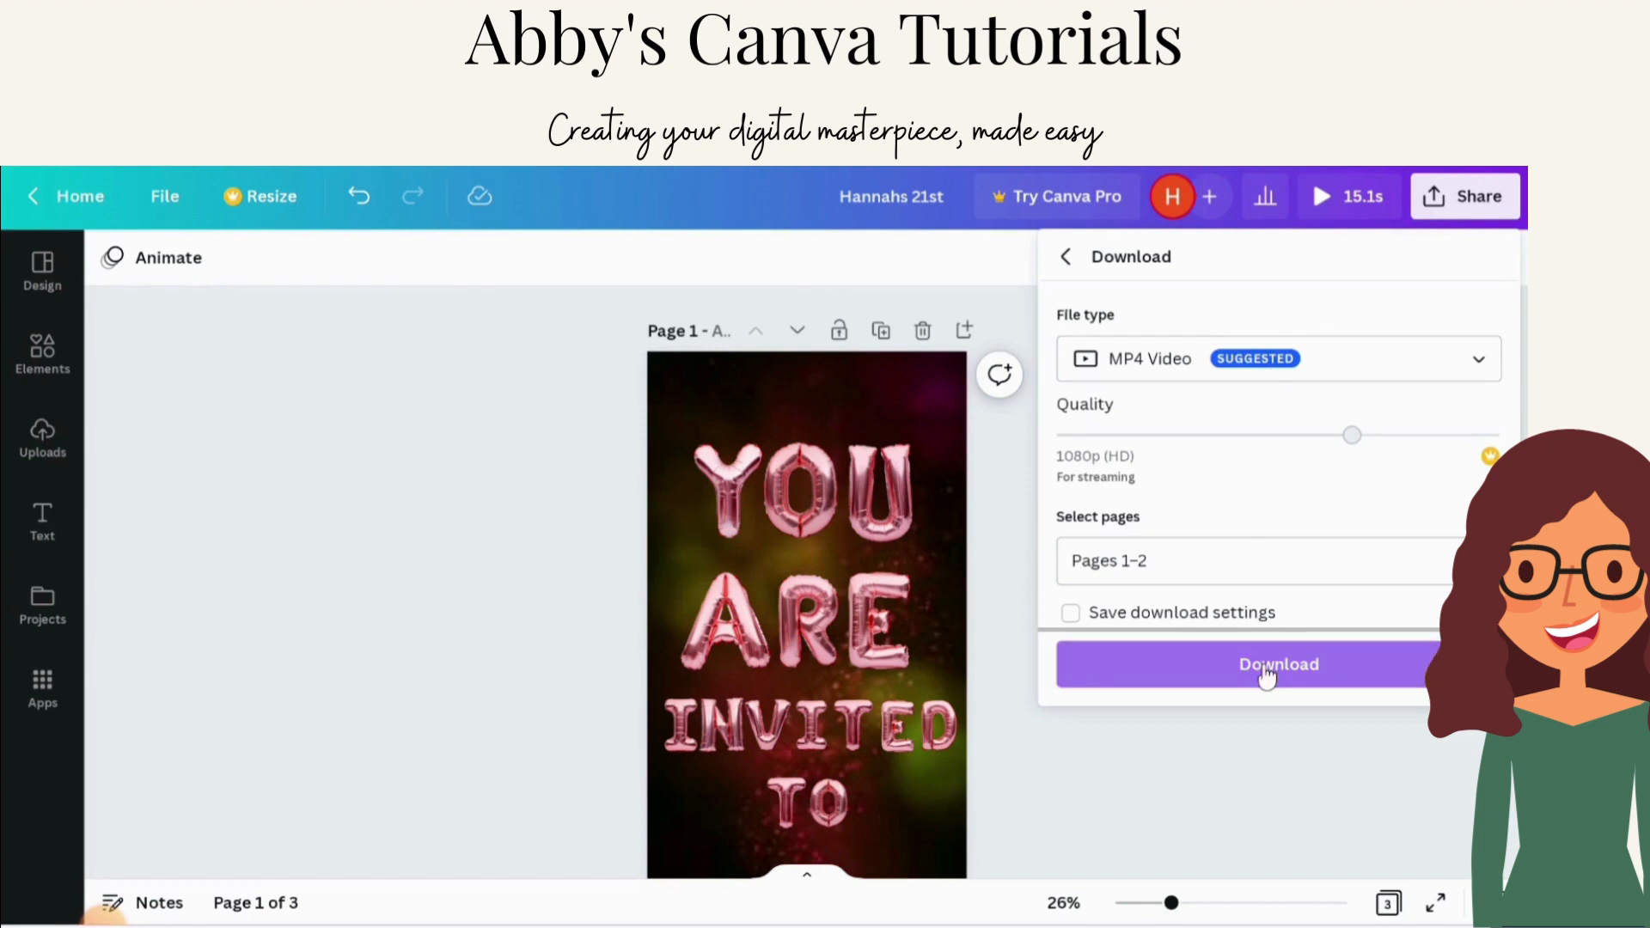